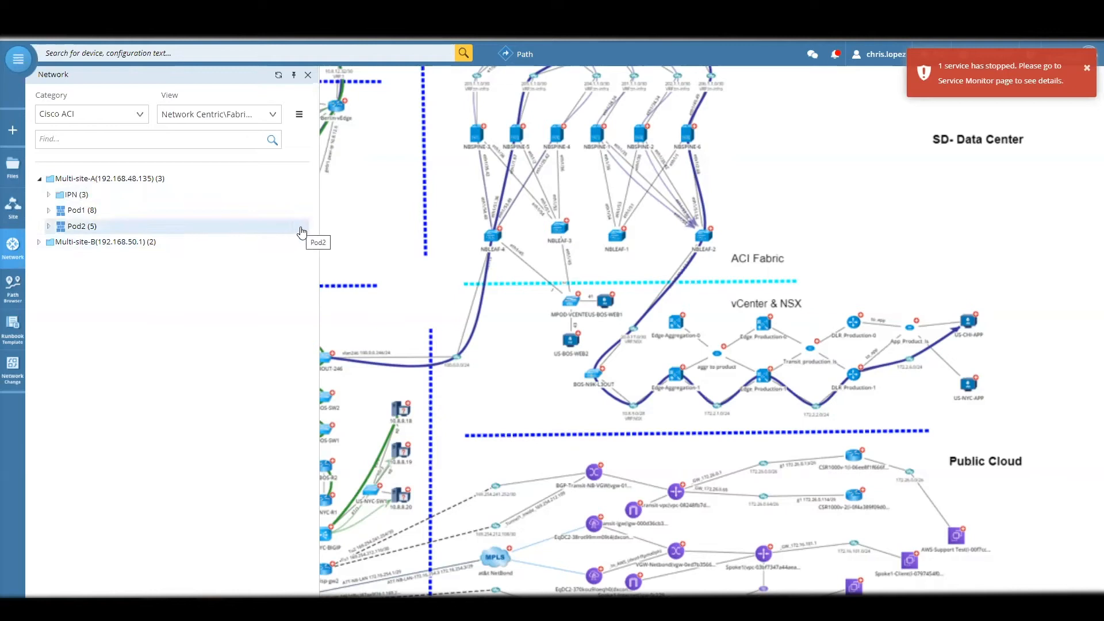
- Open the Pod2_Physical Network context map for Pod2 under Multi-site-A
click(299, 232)
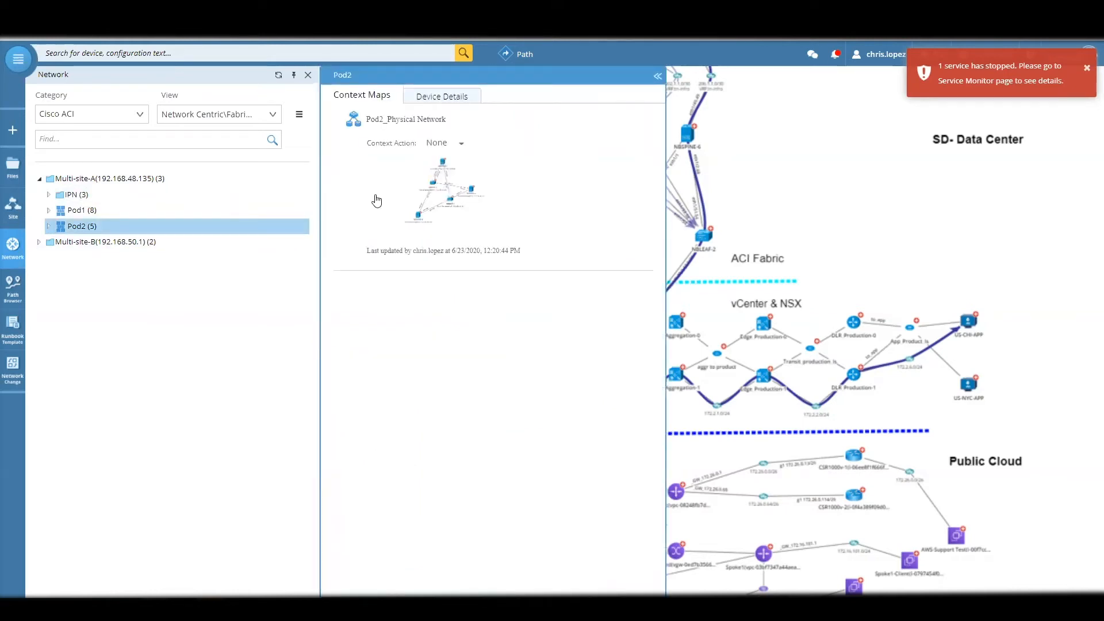
mouse_move(525, 184)
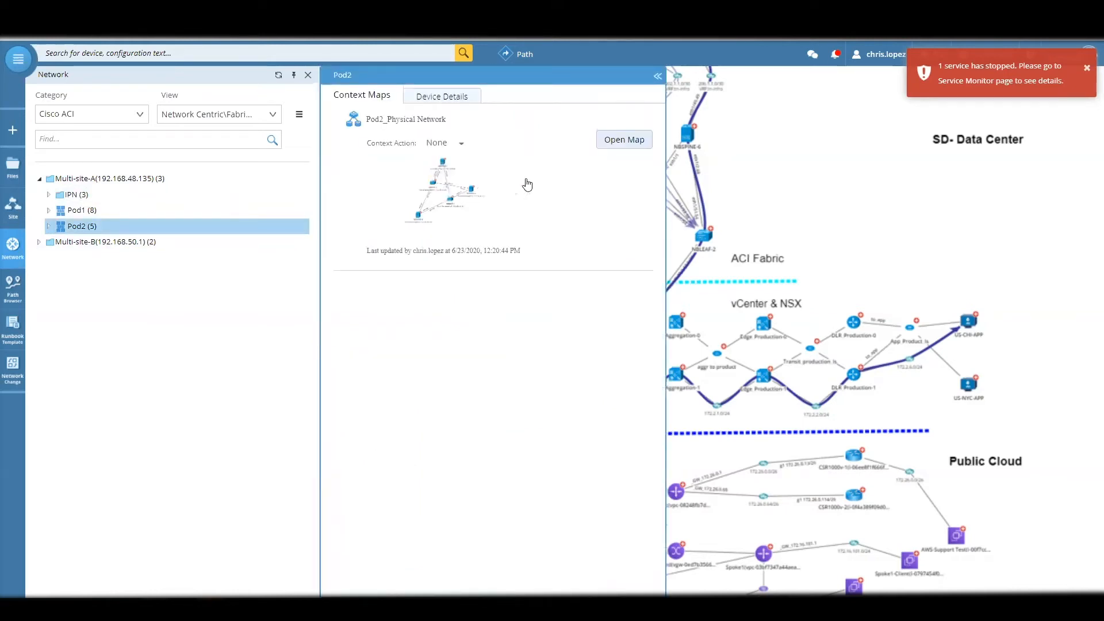
click(616, 151)
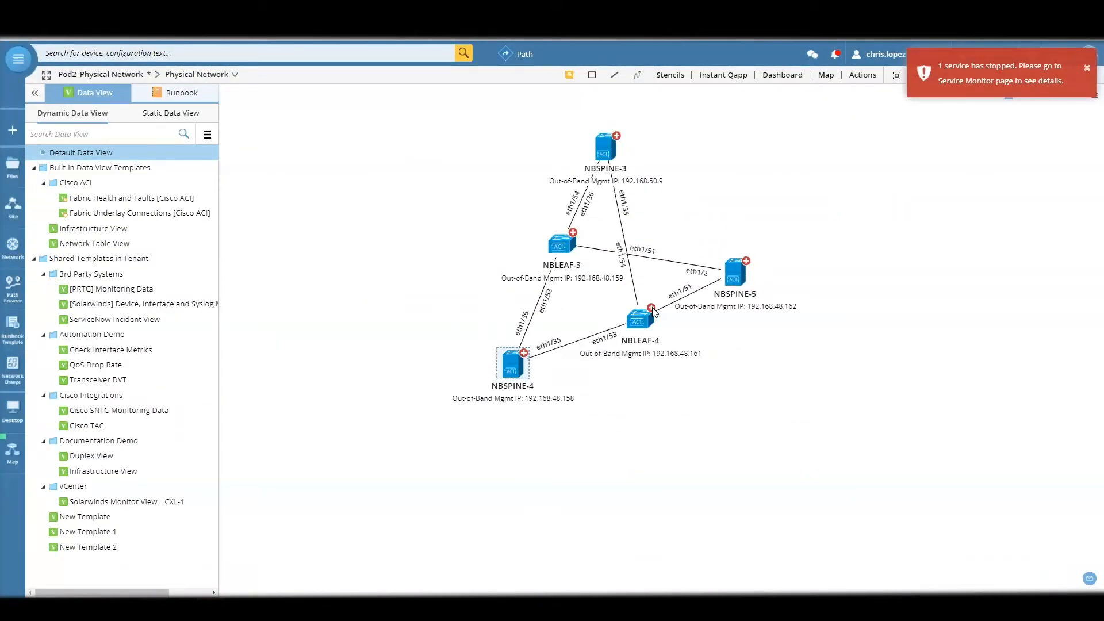
- Extend the map from NBLEAF-4 by adding its IPv4 L3 neighbor ACI-L3OUT on vlan246 100.0.0.246/24
drag(695, 239, 704, 282)
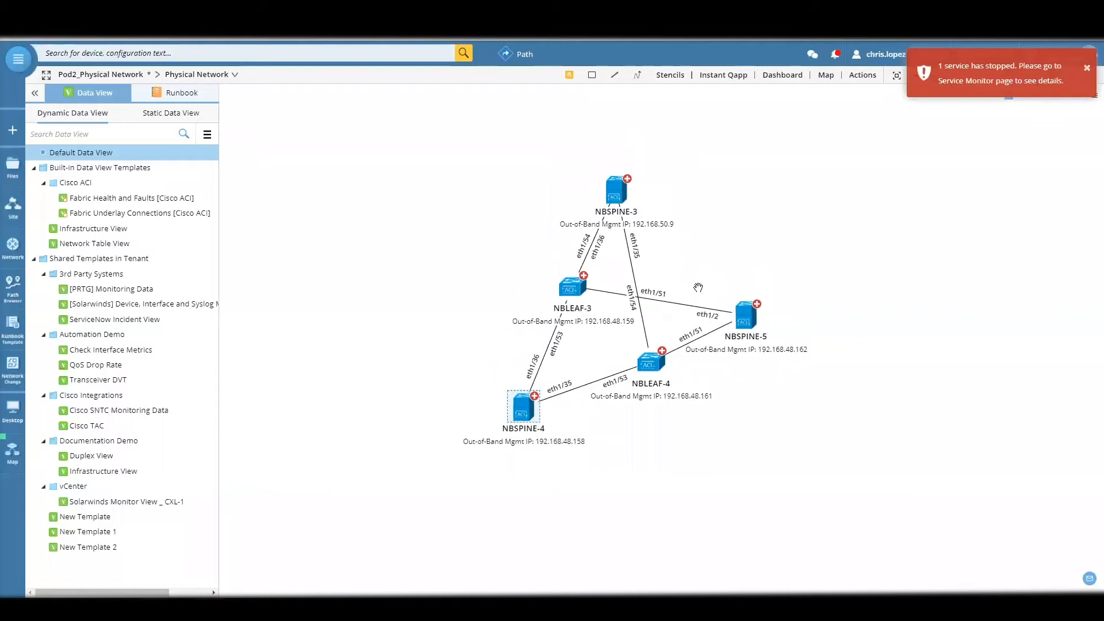
scroll(694, 320, up, 2)
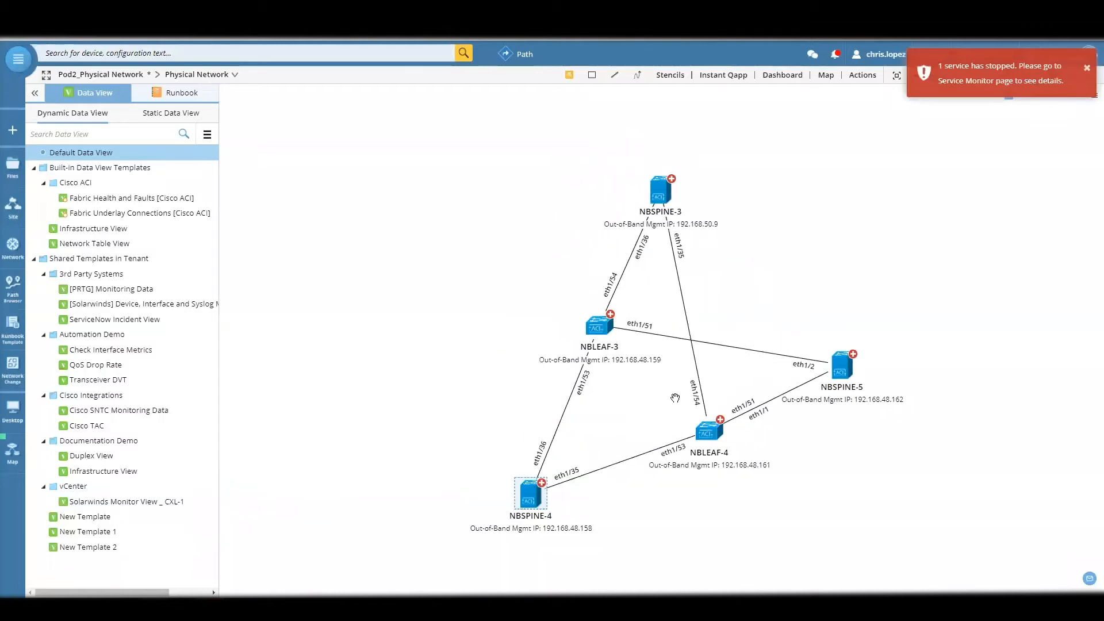
drag(674, 399, 660, 376)
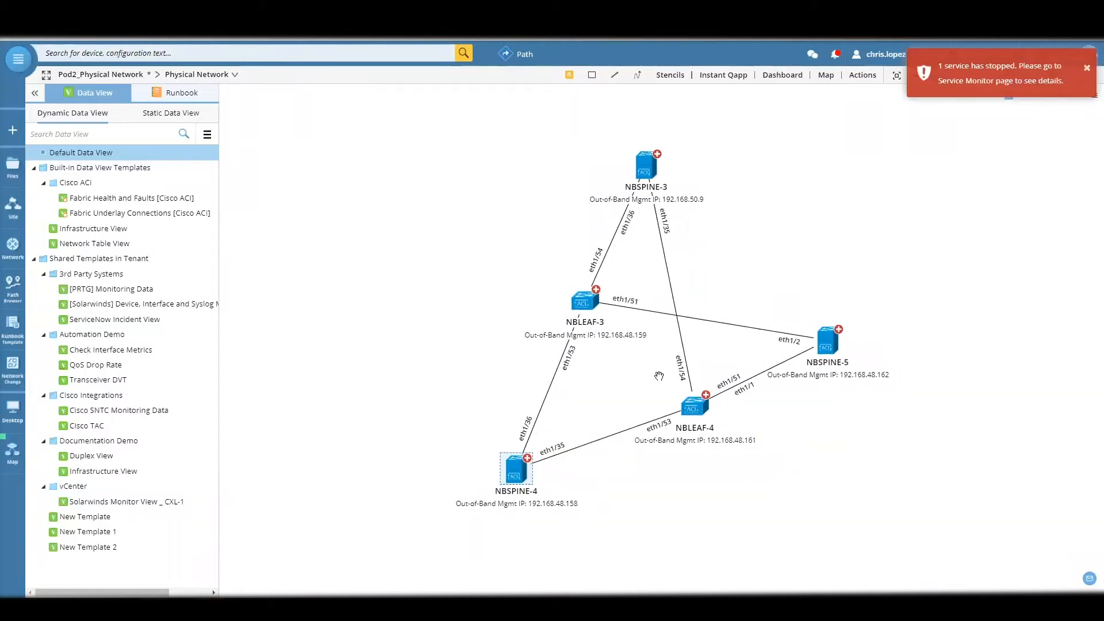
click(706, 396)
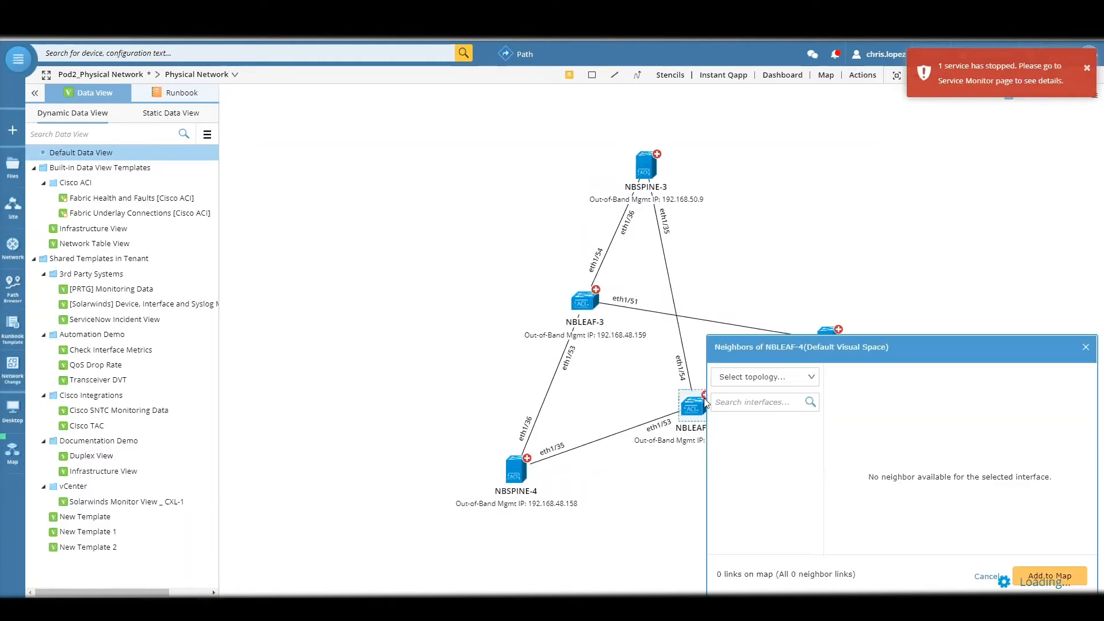
drag(767, 302, 731, 268)
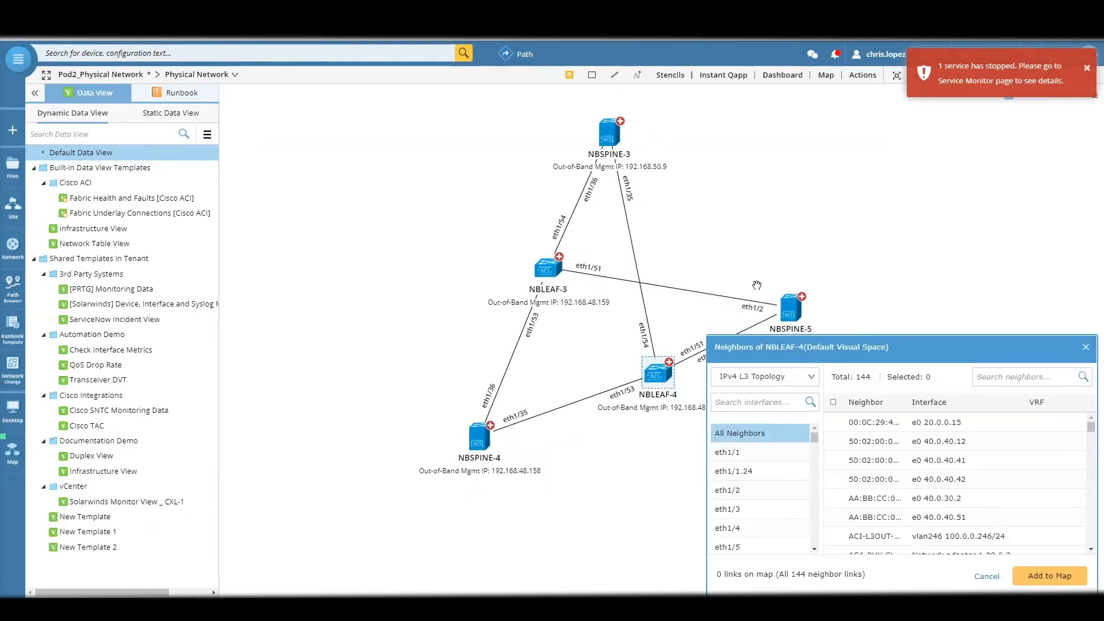
click(851, 412)
scroll(865, 458, down, 2)
scroll(865, 458, up, 1)
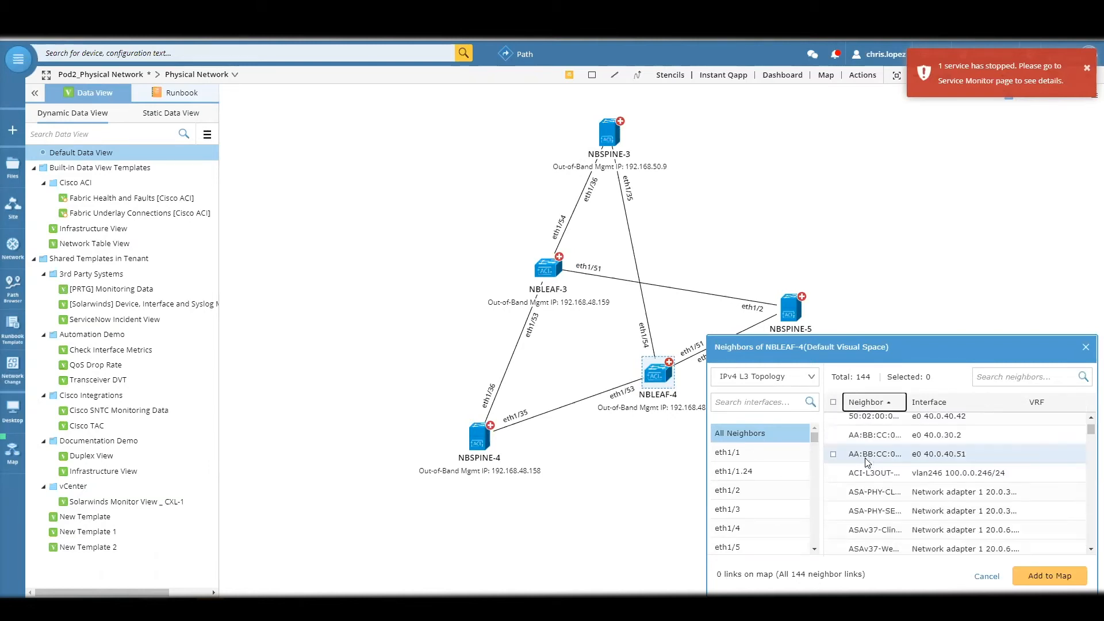
click(834, 473)
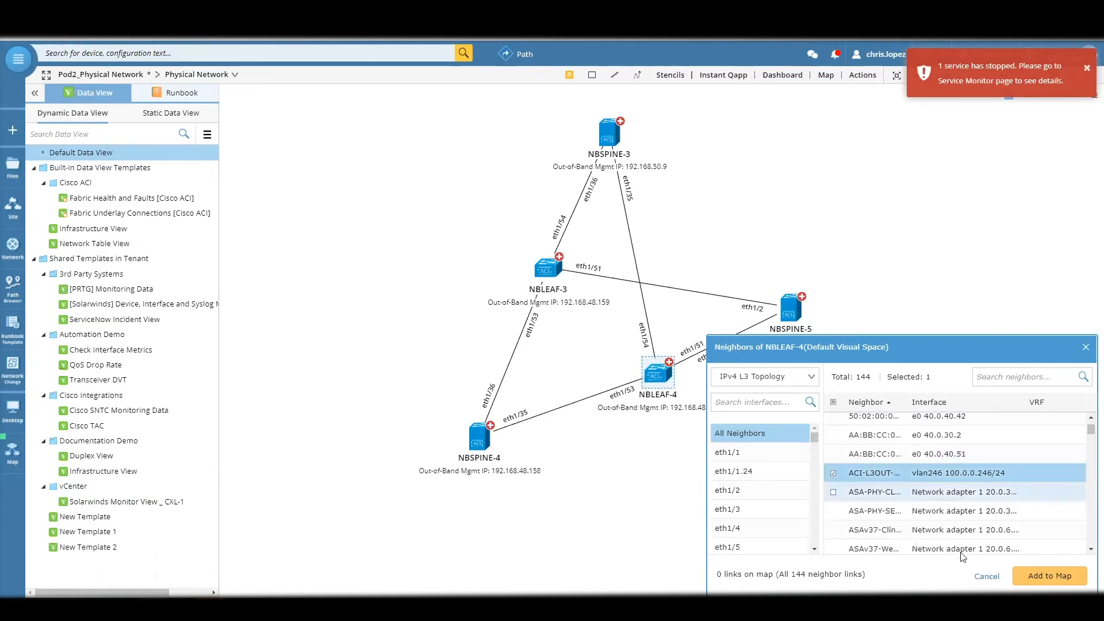
click(1033, 571)
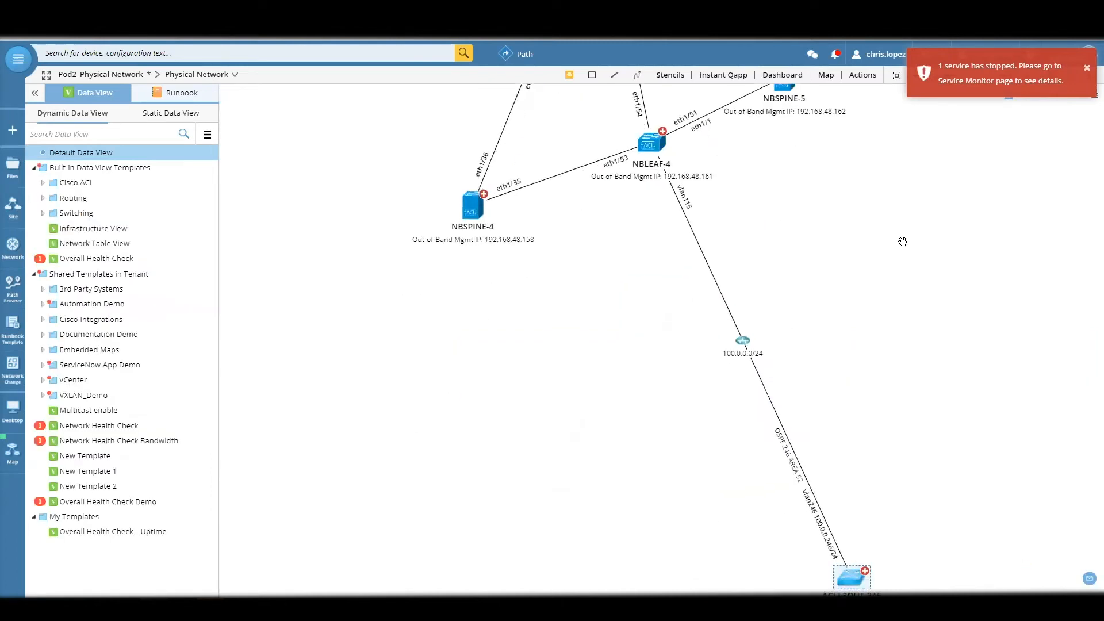
- Move ACI-L3OUT-246 beside the 100.0.0.0/24 segment and add its neighbors CP_HA1 and CP_HA2 to the map
drag(754, 286, 706, 286)
drag(747, 514, 675, 304)
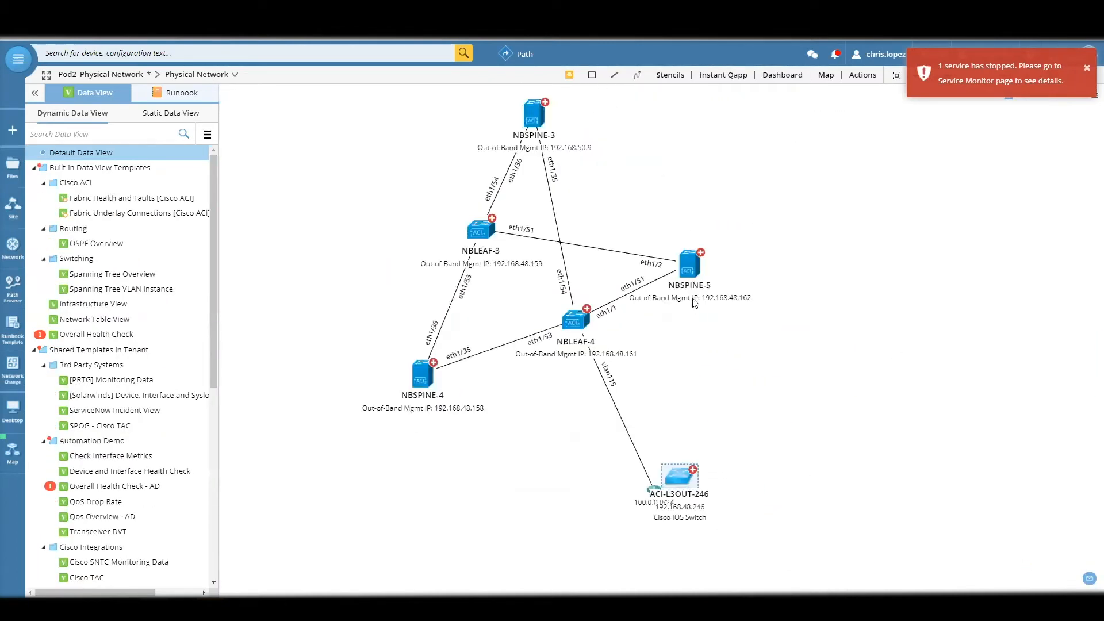
click(693, 470)
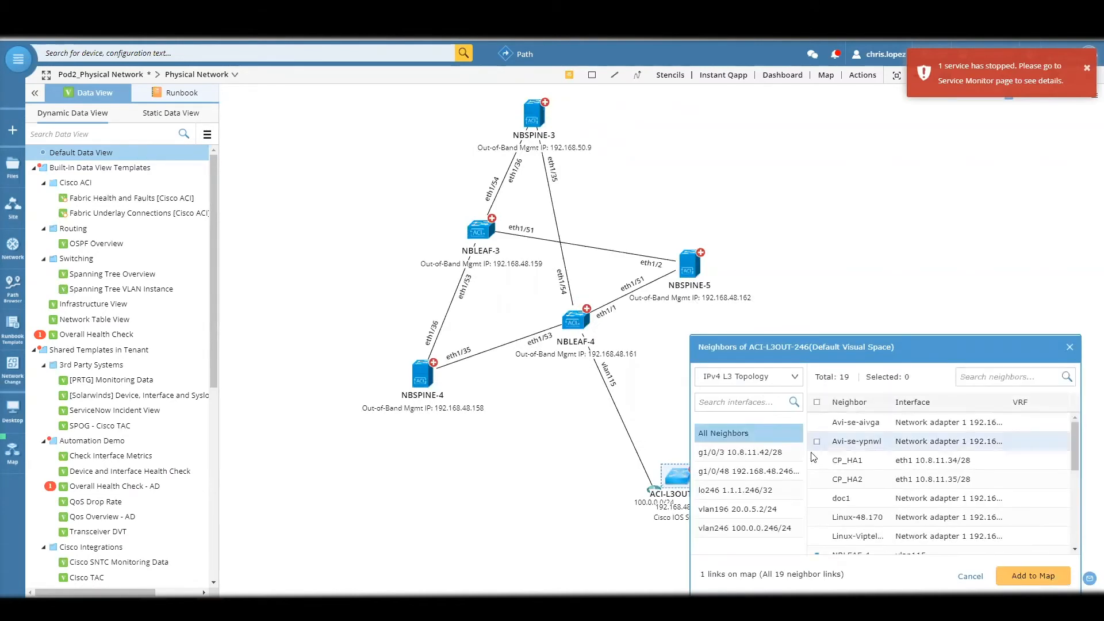
click(818, 461)
click(818, 479)
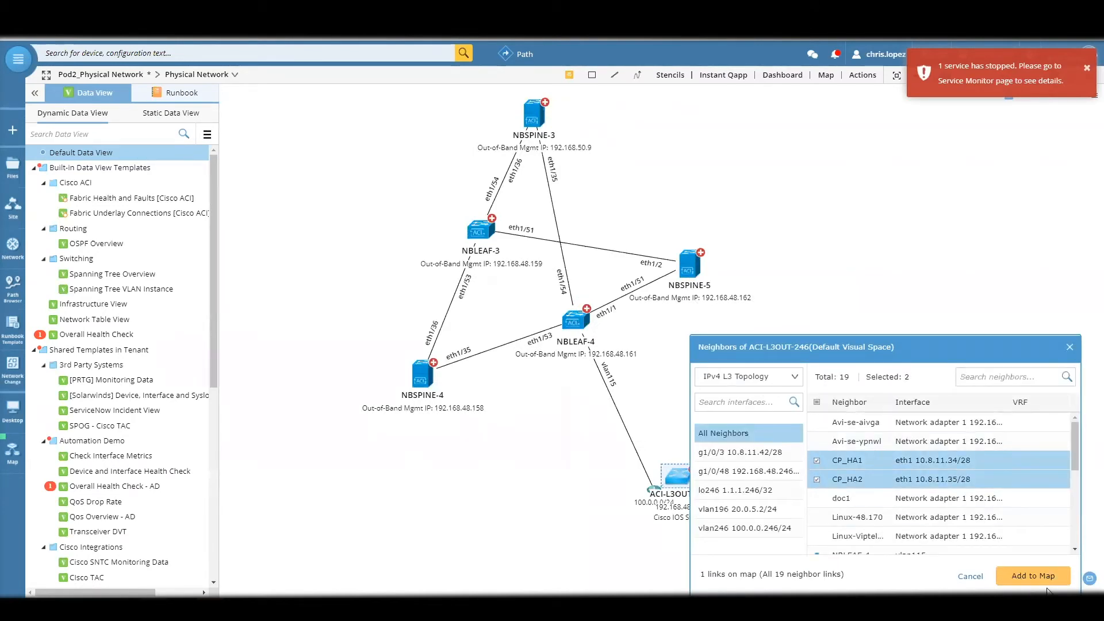
click(1036, 576)
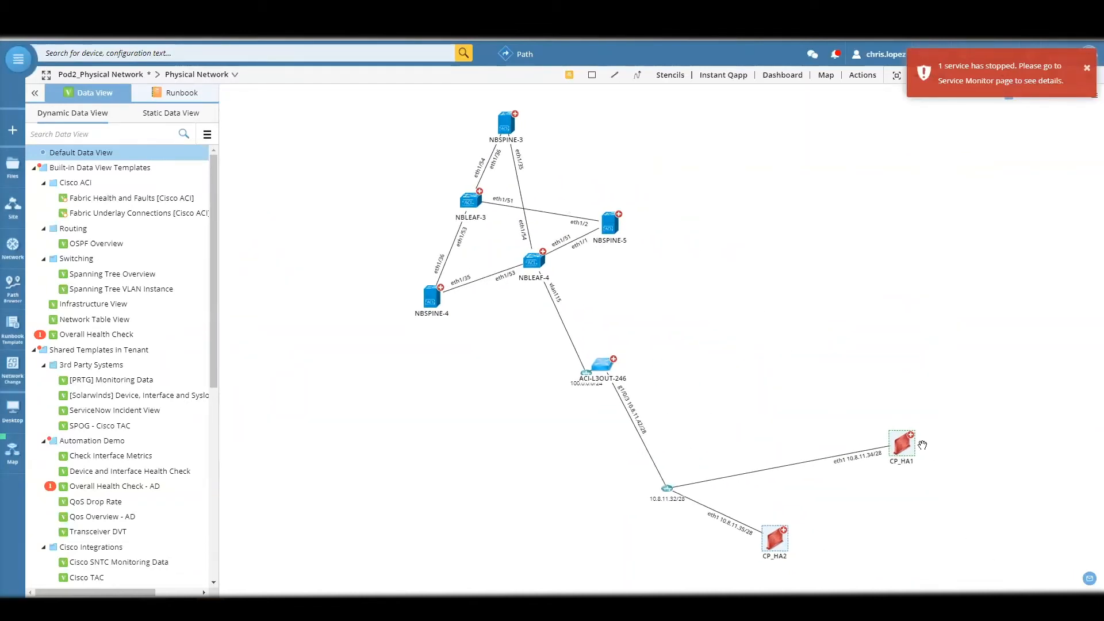
- Review the IPv4 L3 neighbors of CP_HA1 and close the list without adding any device
click(912, 437)
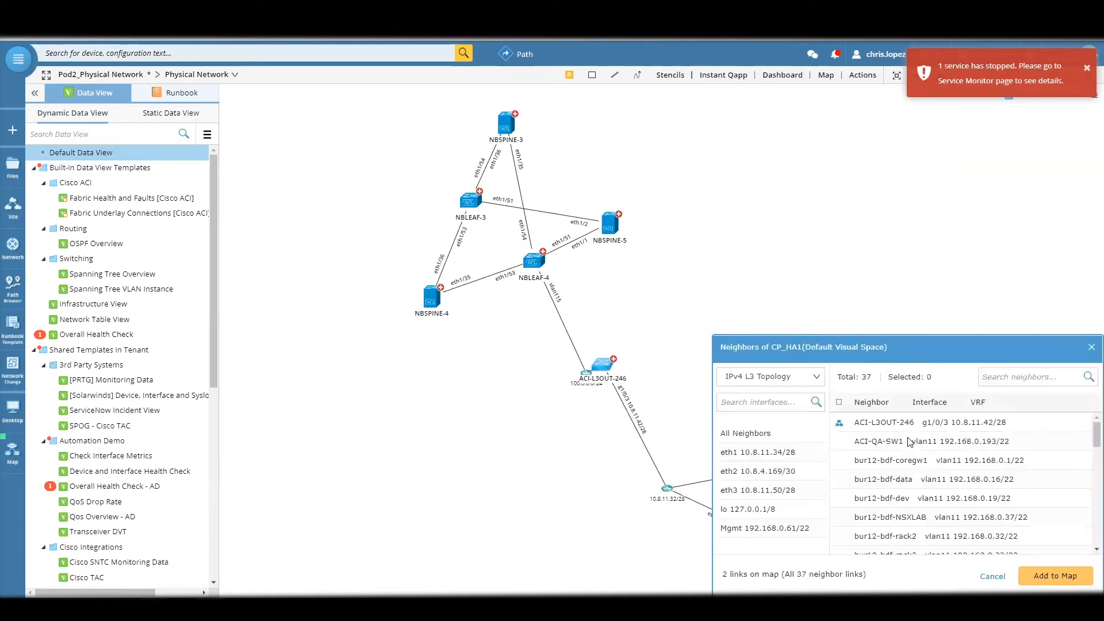
scroll(906, 442, down, 6)
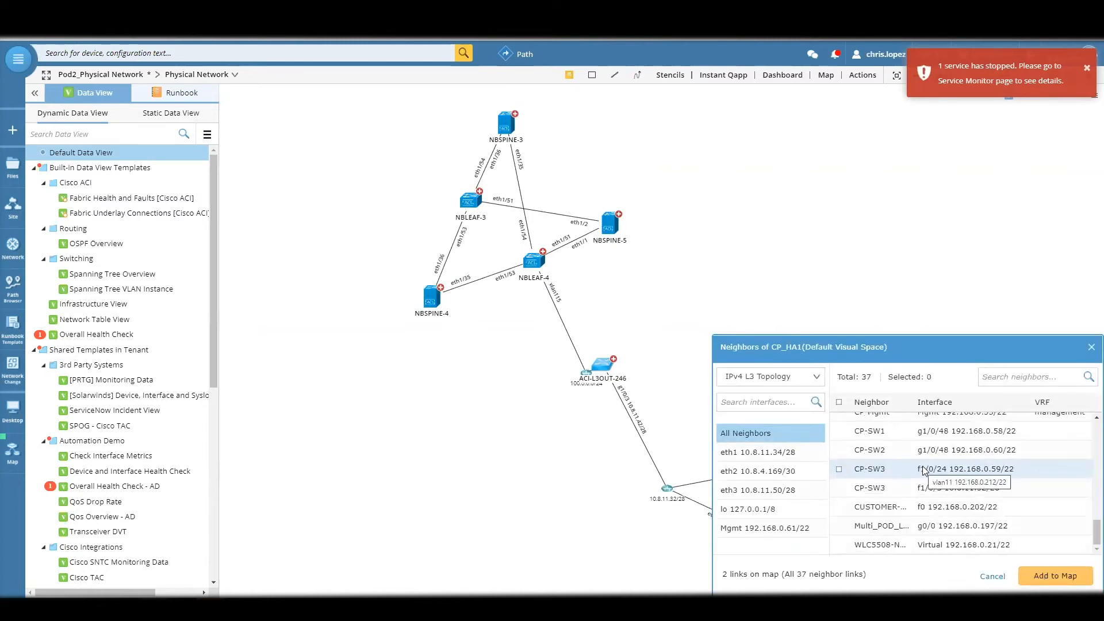
drag(1095, 502, 1084, 410)
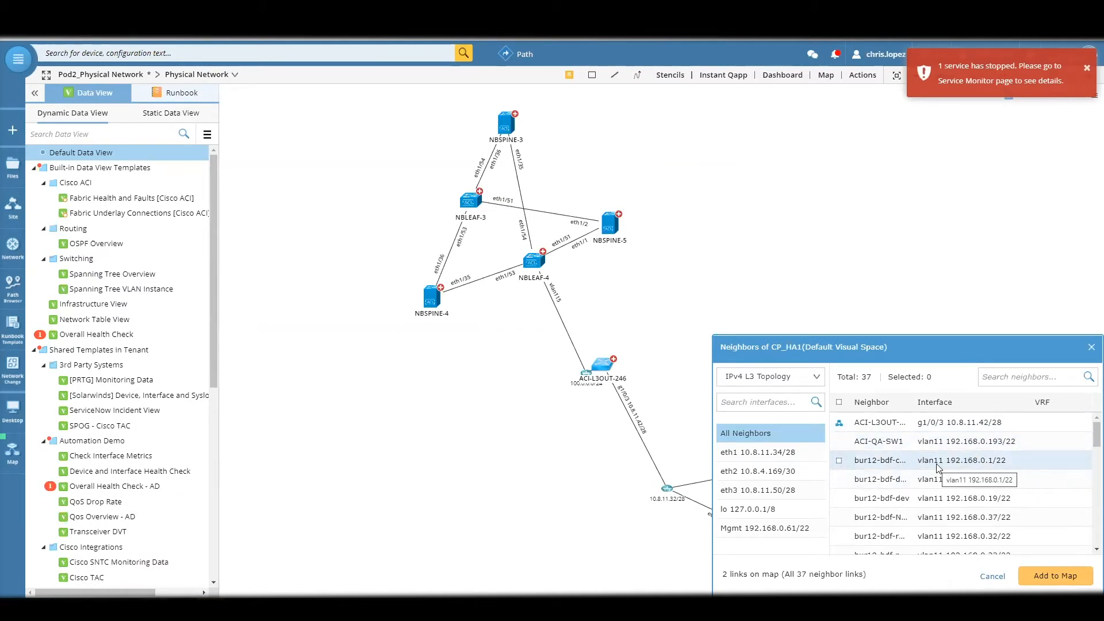
click(1090, 352)
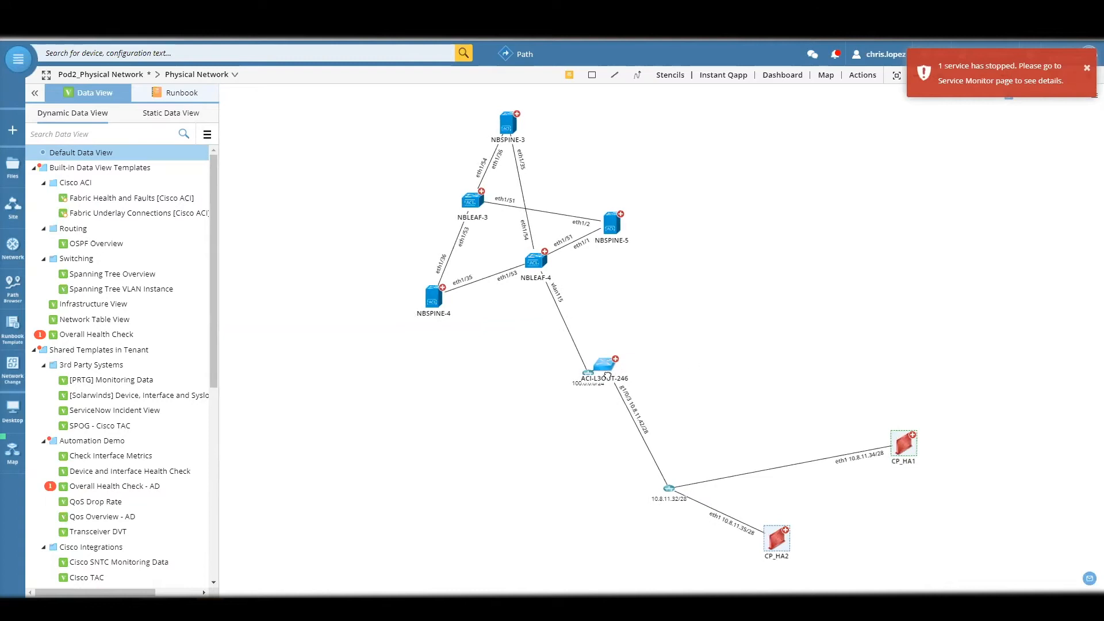
- Move ACI-L3OUT-246 away from the 100.0.0.0/24 segment and bring CP_HA1 closer to the 10.8.11.32/28 segment
drag(610, 373, 654, 362)
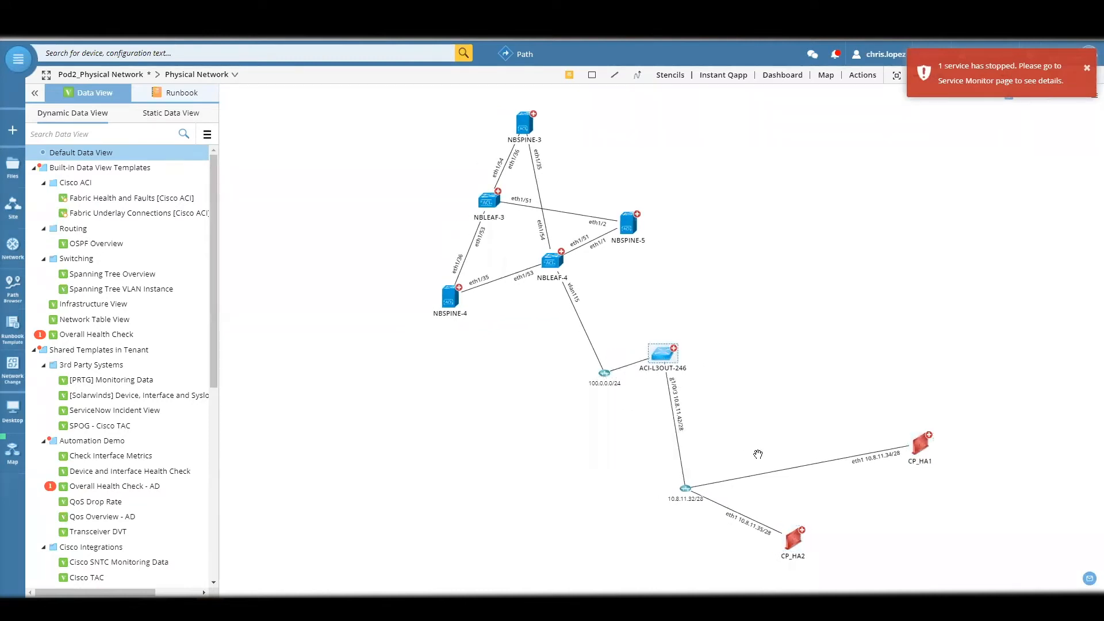
drag(925, 452, 840, 442)
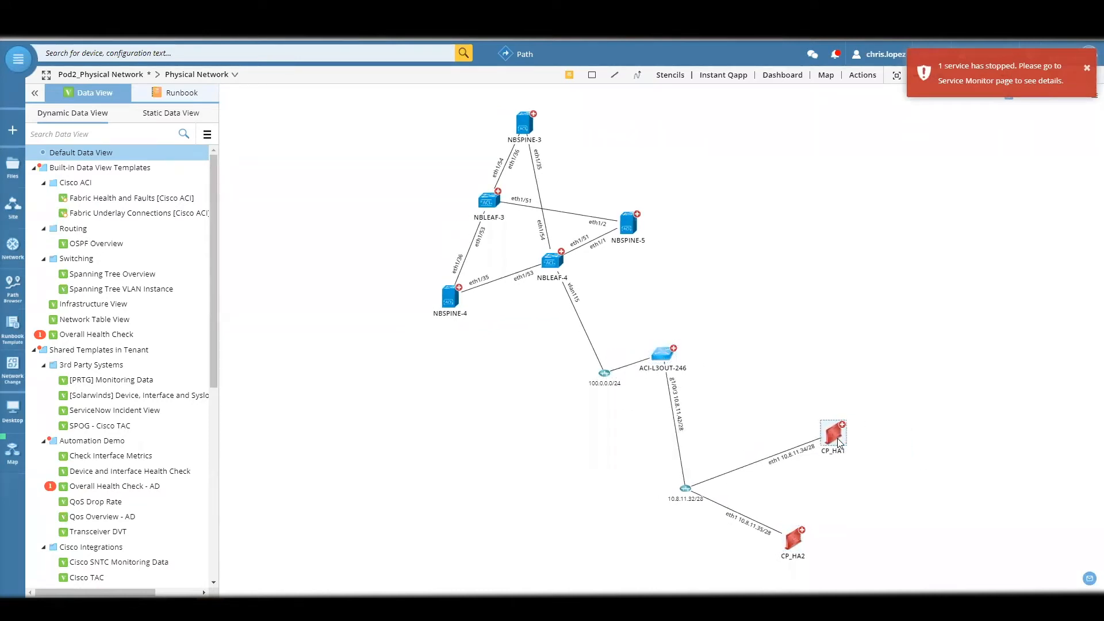
drag(724, 327, 732, 355)
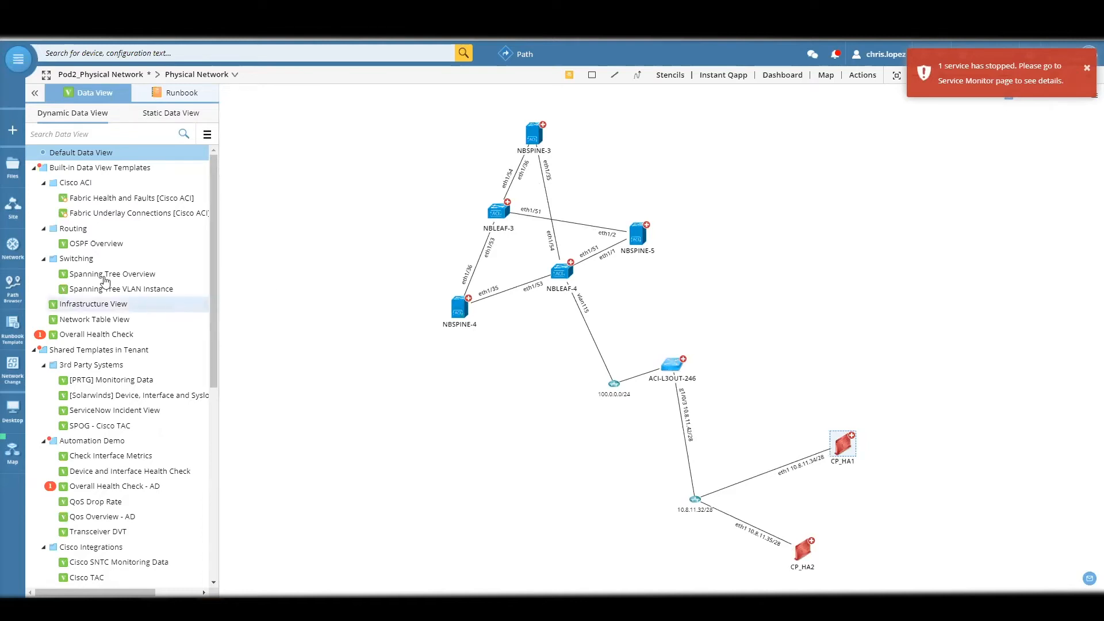
- Show the Cisco ACI network tree, dismissing the service alert and closing the Pod2 physical network map
click(13, 249)
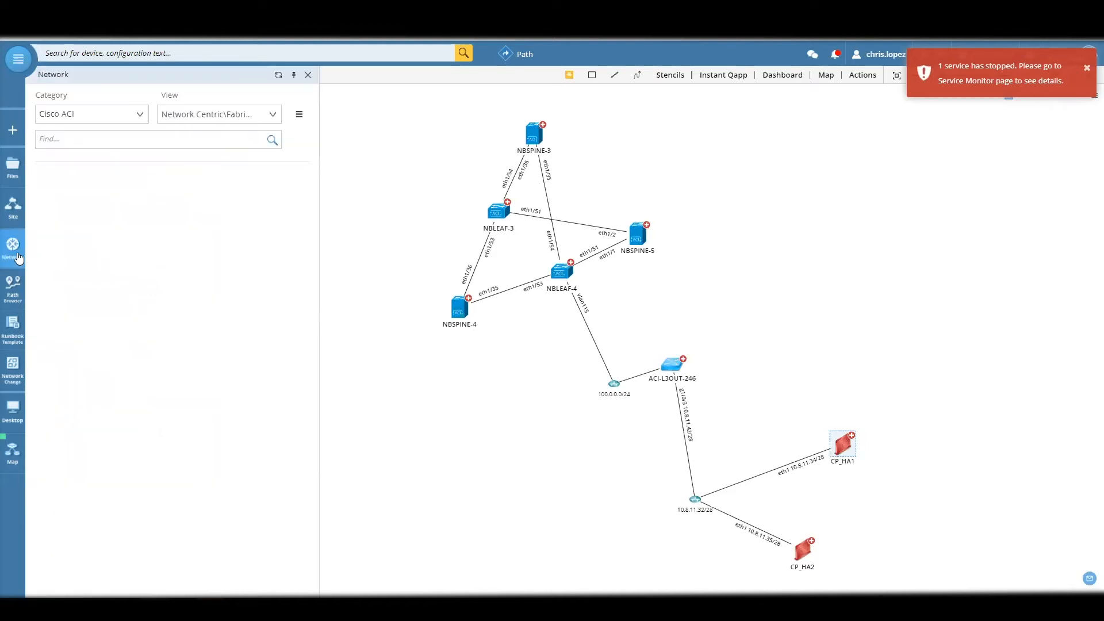
click(1087, 68)
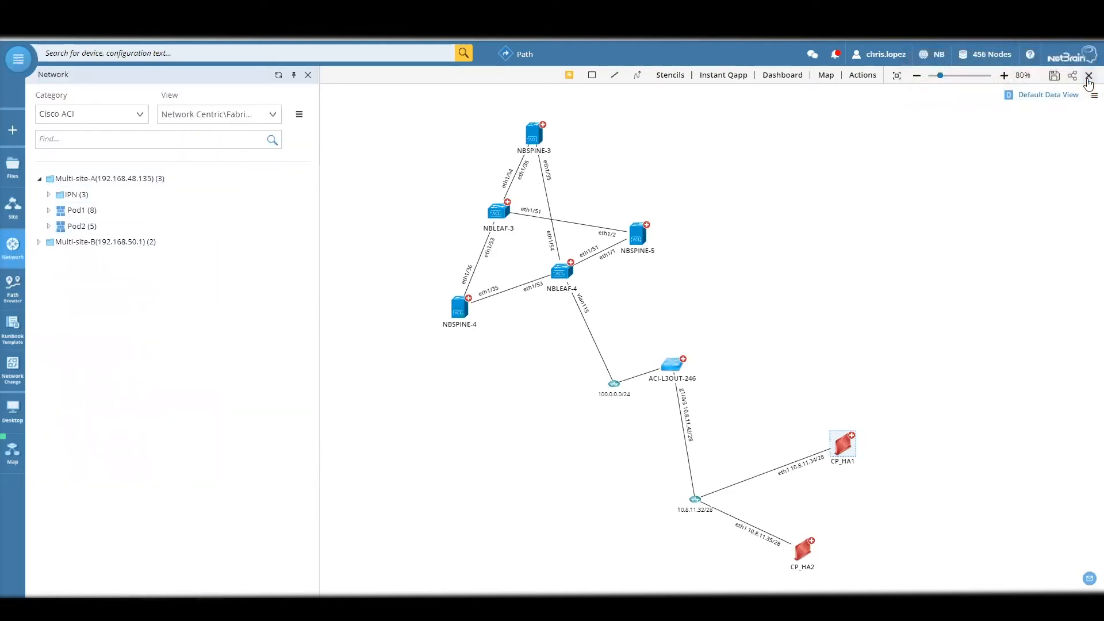
click(1088, 76)
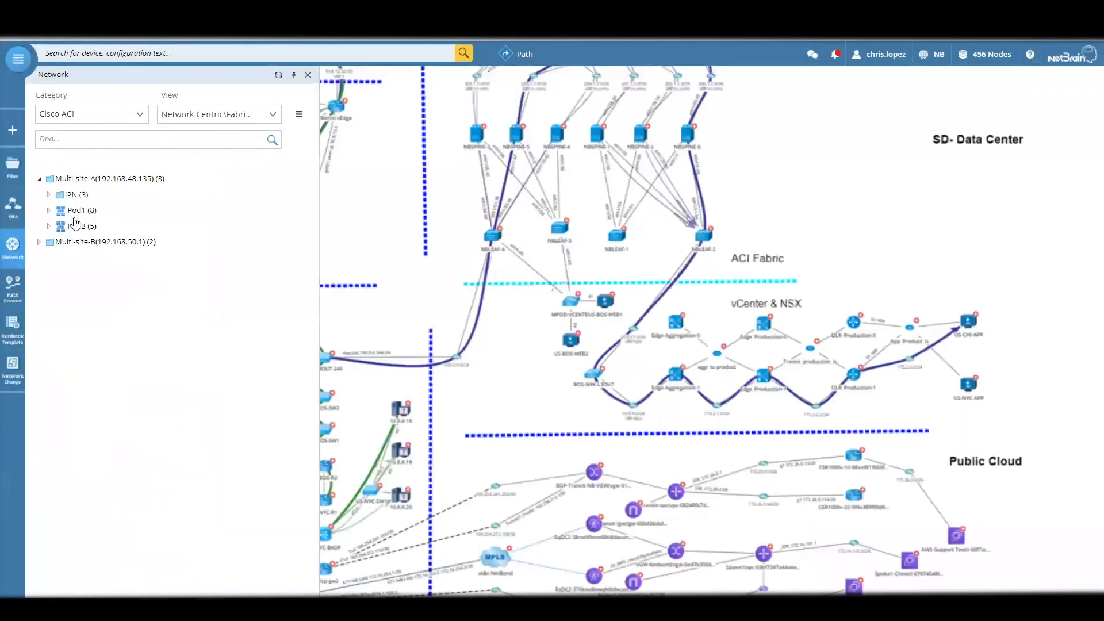
- Switch the Cisco ACI tree to Application Centric View and open the physical network map of Multi-site-A
click(225, 156)
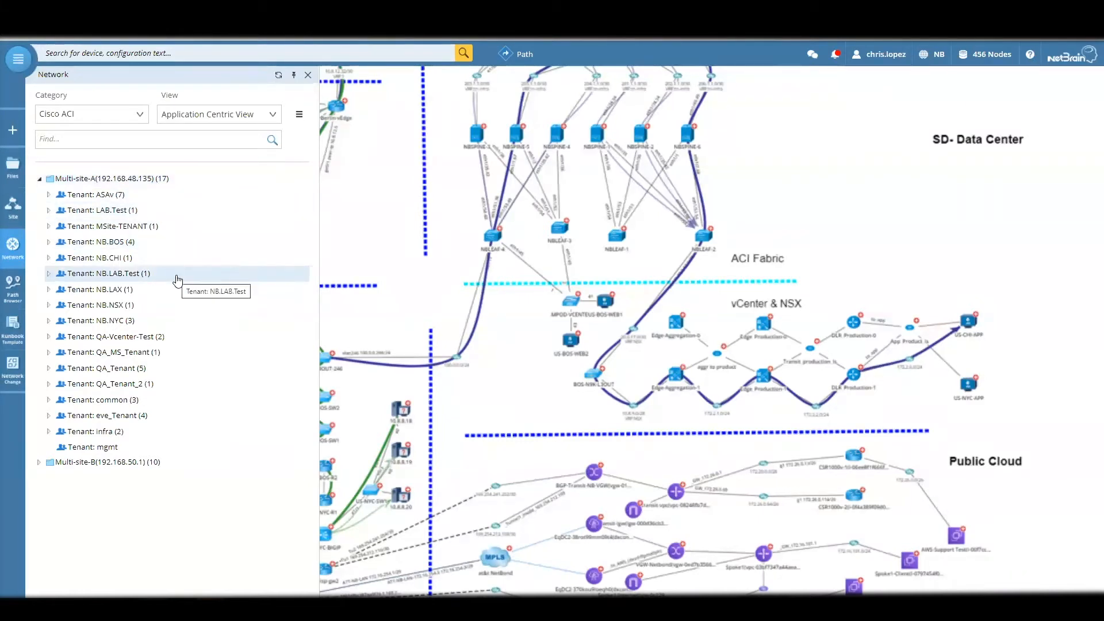
click(296, 179)
click(242, 182)
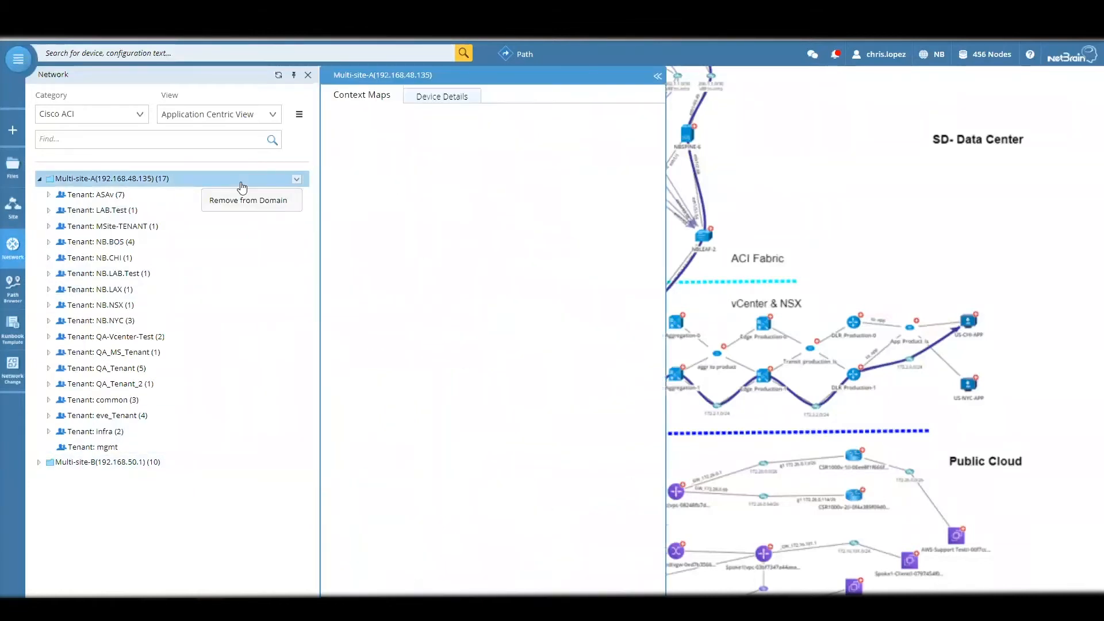
click(621, 141)
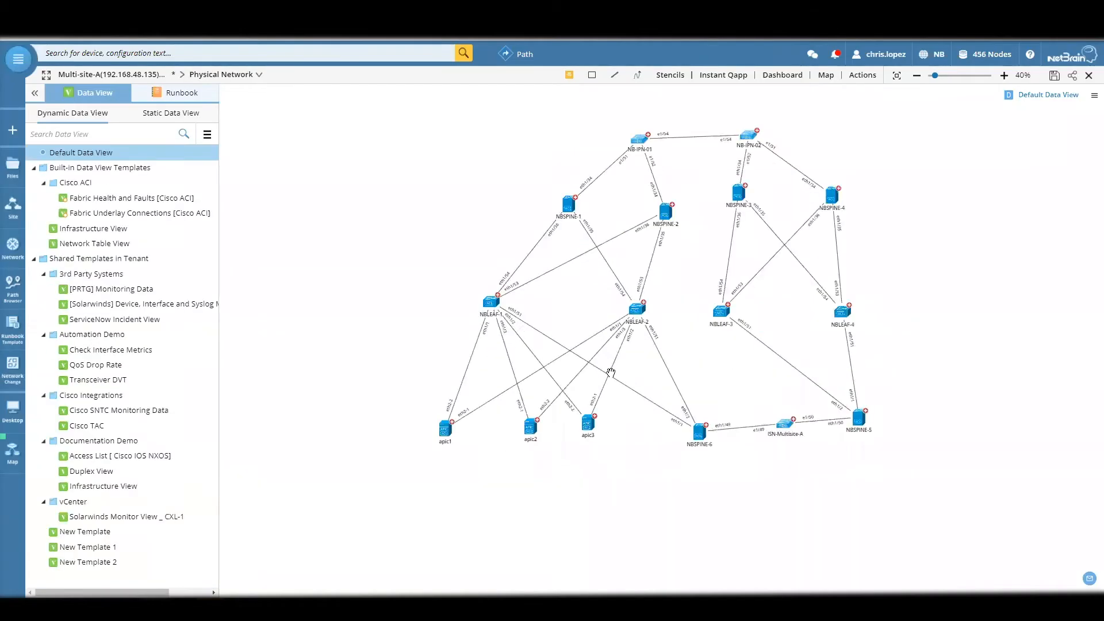
scroll(611, 373, up, 2)
drag(670, 369, 655, 467)
drag(316, 188, 427, 155)
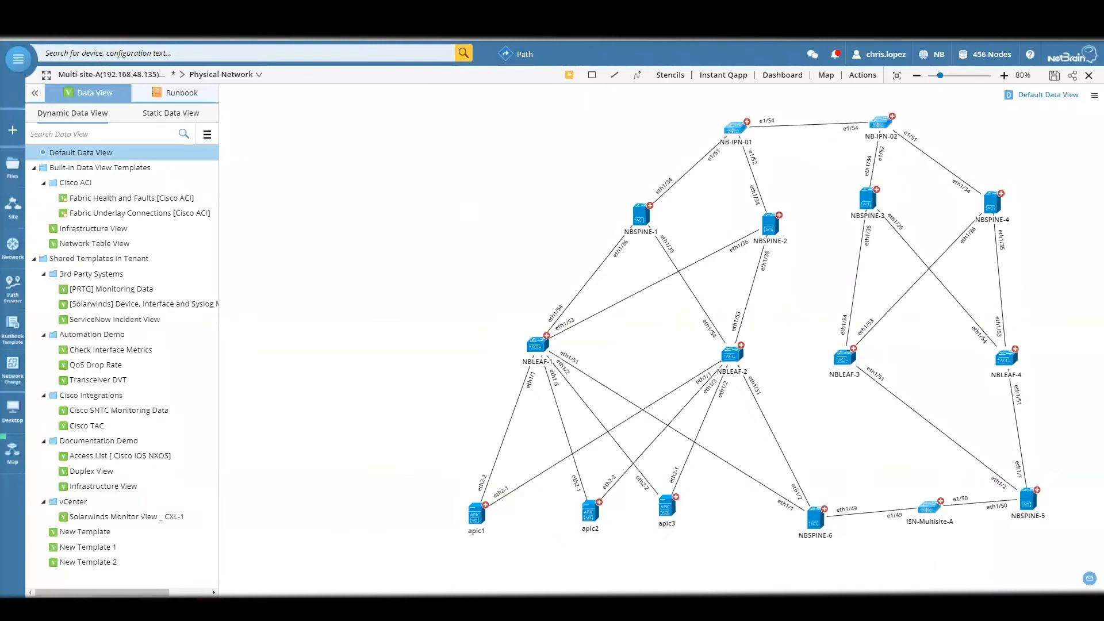
- Expand tenant NB.BOS in the network tree and open the APP.QA-AP_Logical Structure map of the APP.QA-AP application profile
click(13, 247)
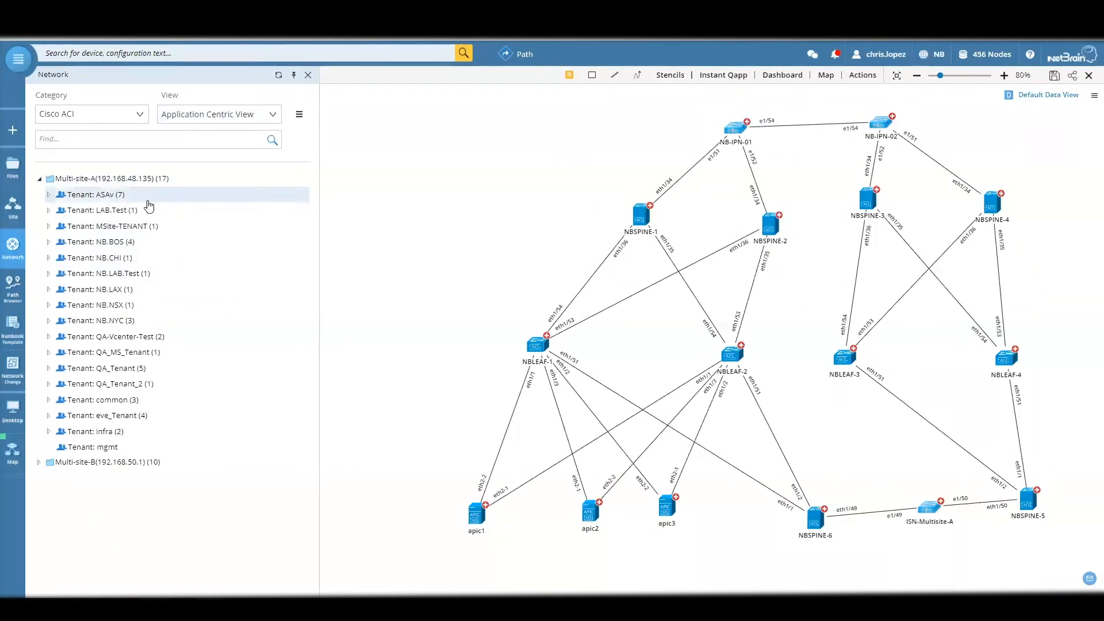
click(48, 244)
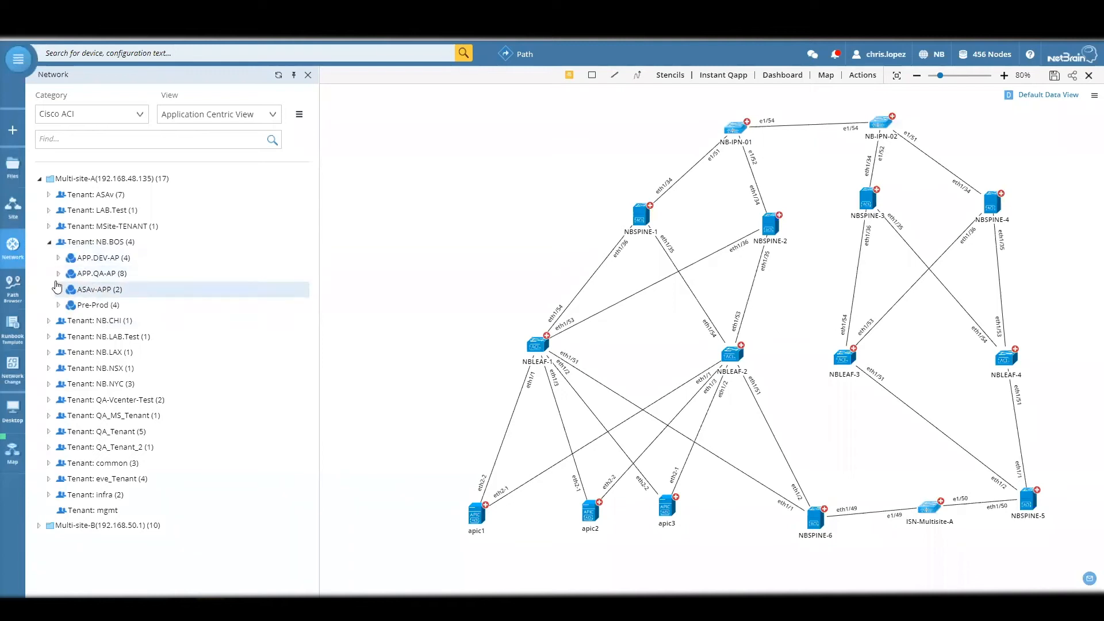
click(58, 274)
click(95, 274)
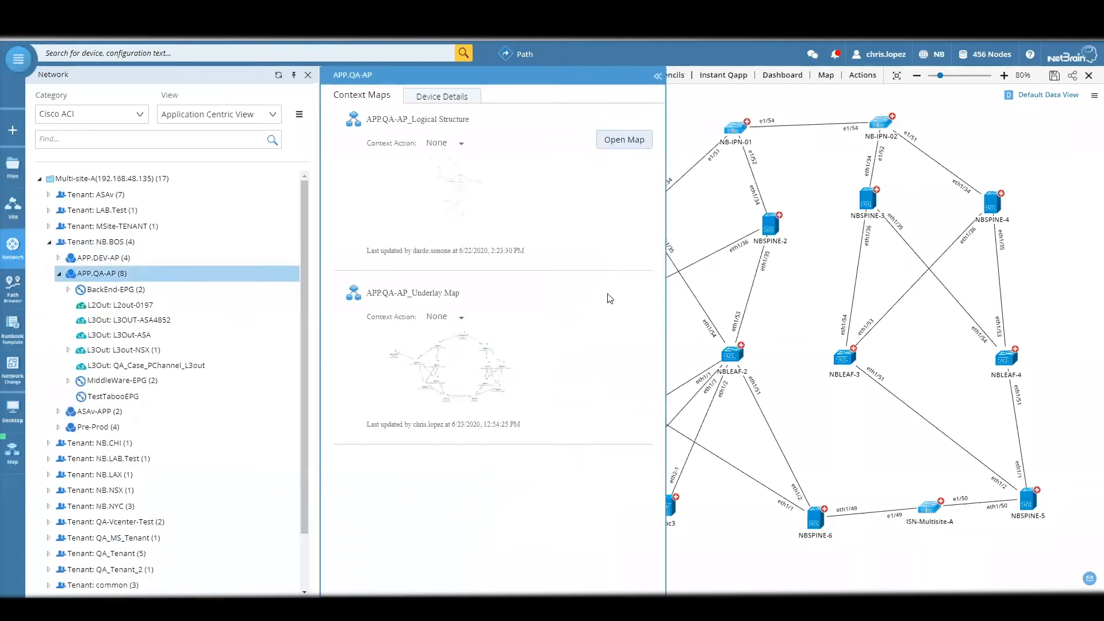
click(624, 138)
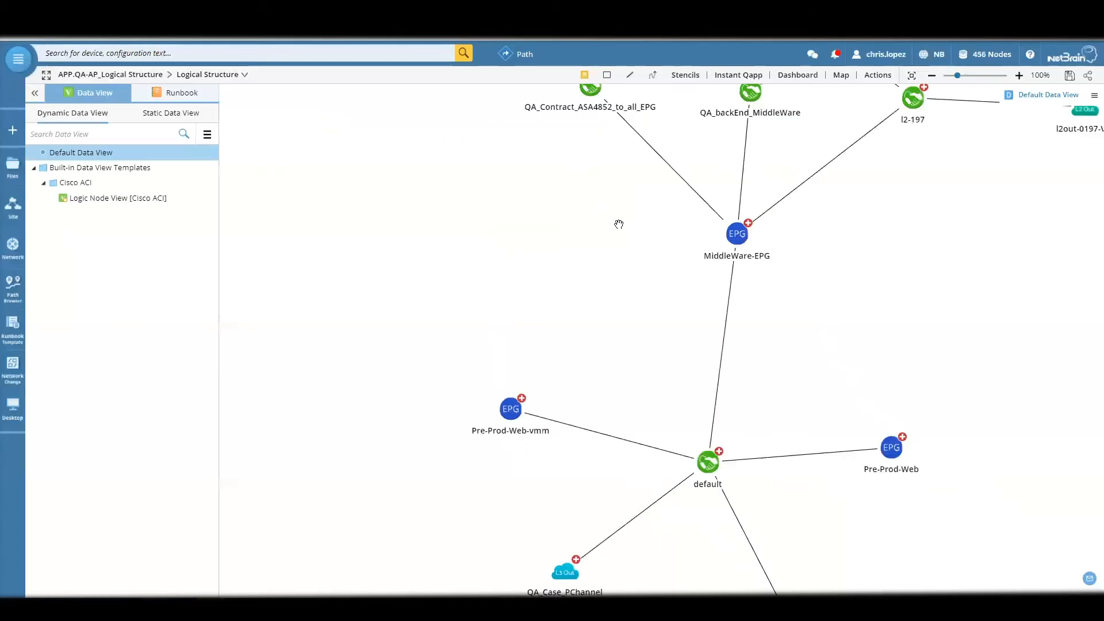
- Examine how EPGs, contracts and external networks connect across the APP.QA-AP logical structure map
drag(728, 291, 692, 456)
drag(852, 469, 852, 546)
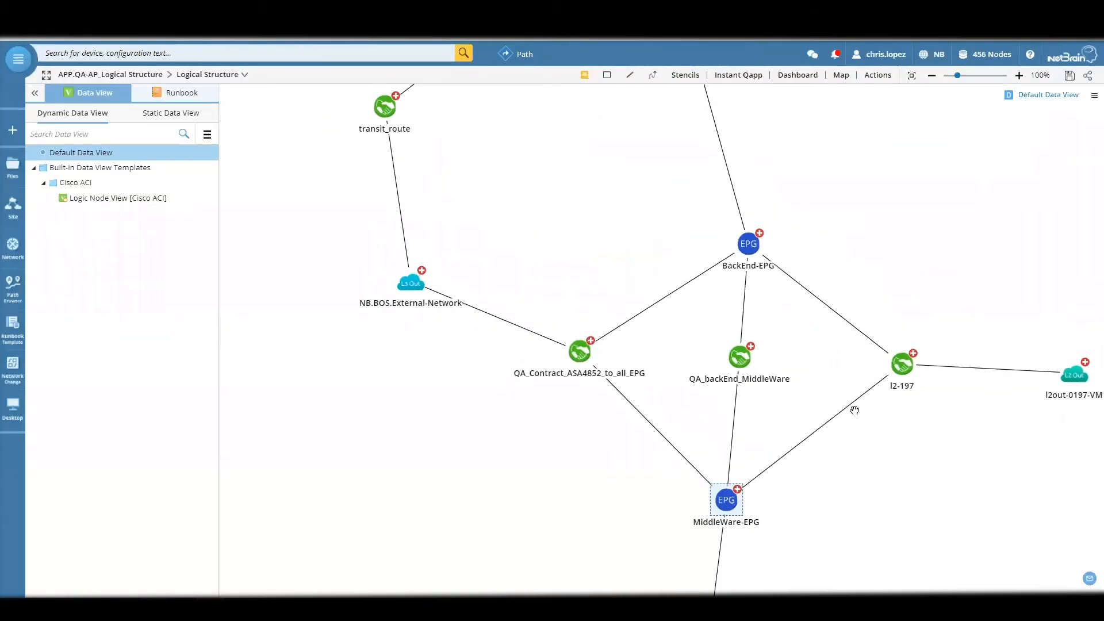
drag(985, 236, 960, 364)
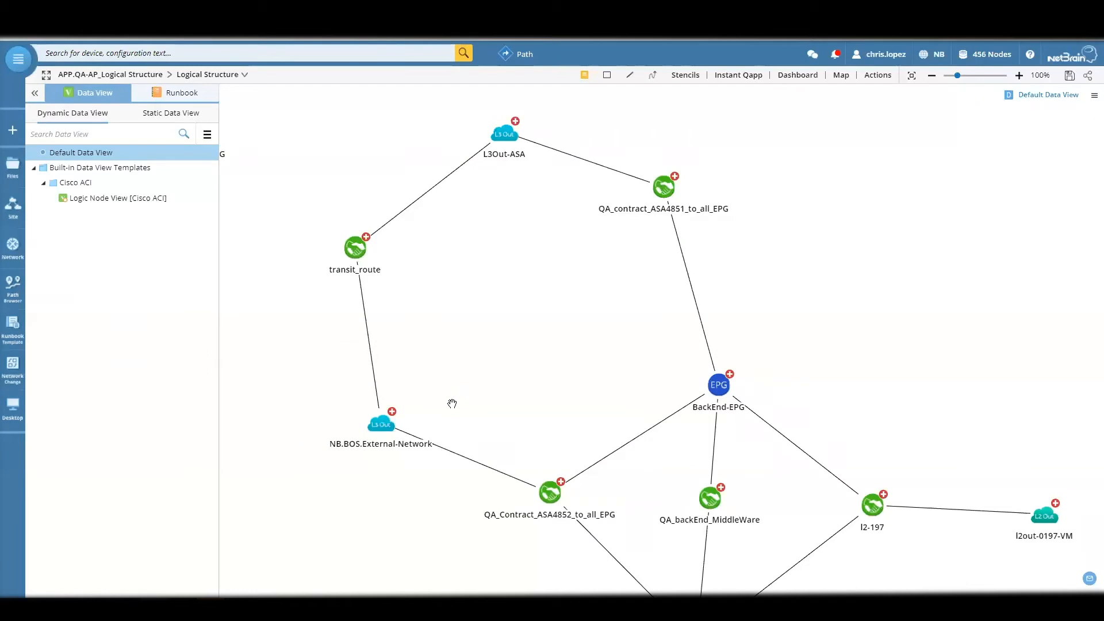
drag(549, 335, 500, 181)
drag(889, 512, 1028, 123)
scroll(954, 277, down, 2)
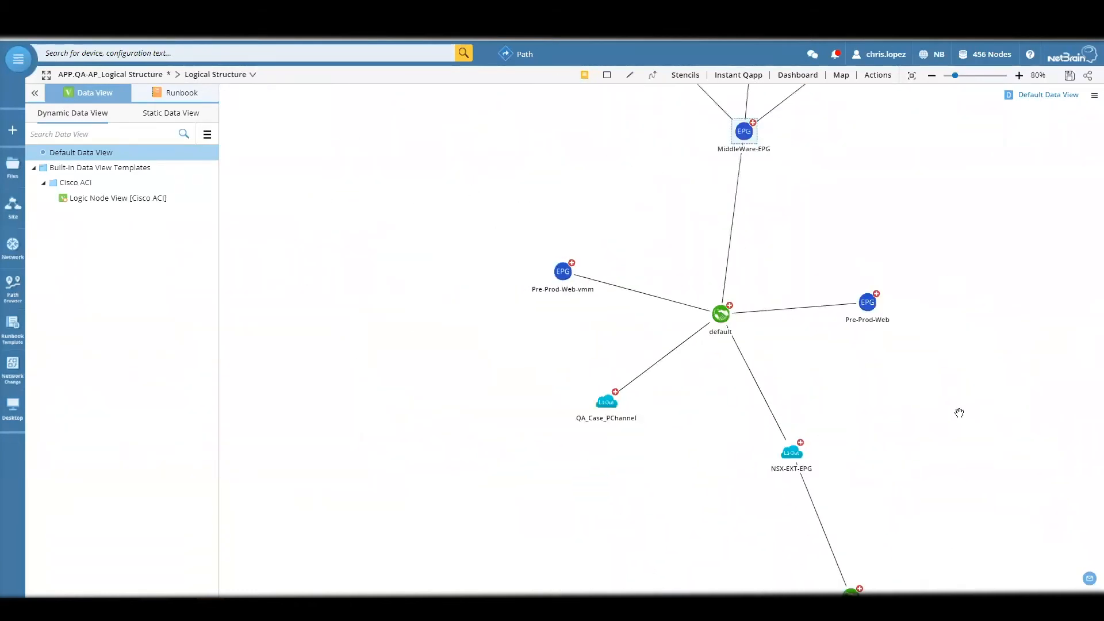
- Examine the upper part of the logical structure map, where contracts link BackEnd-EPG and MiddleWare-EPG to the external networks
scroll(959, 413, down, 2)
drag(961, 406, 843, 578)
drag(845, 515, 857, 551)
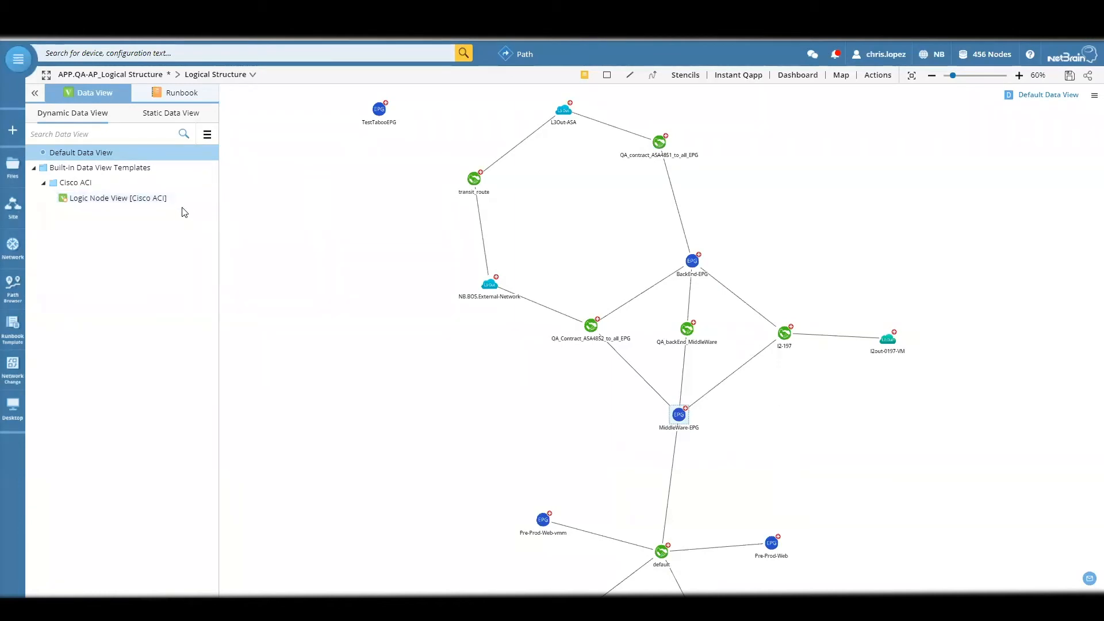
click(7, 309)
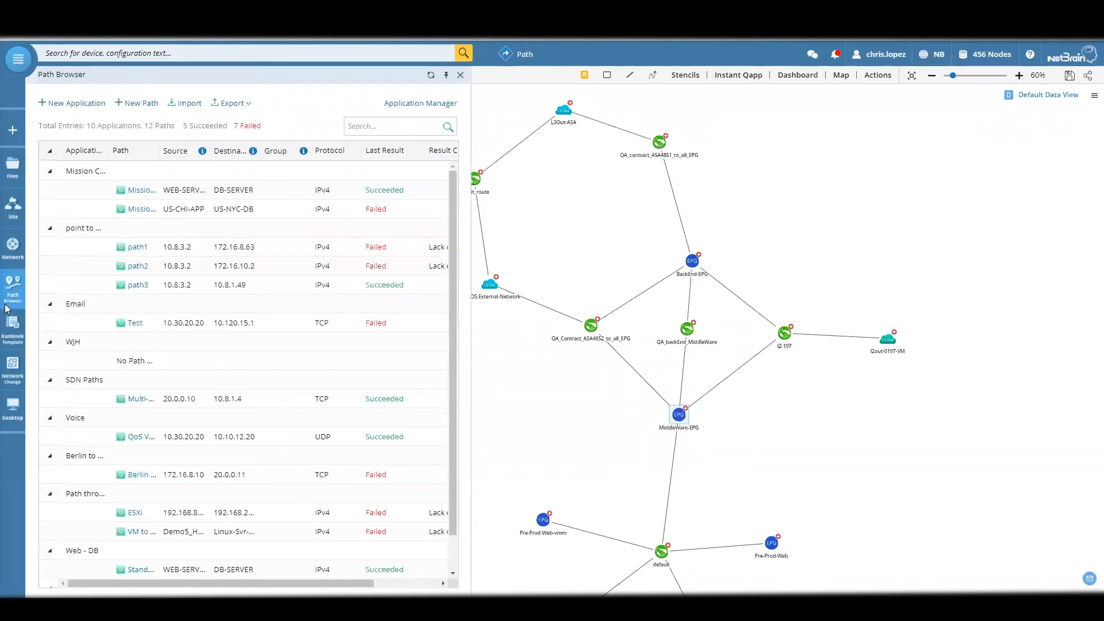
scroll(244, 336, down, 1)
right_click(435, 373)
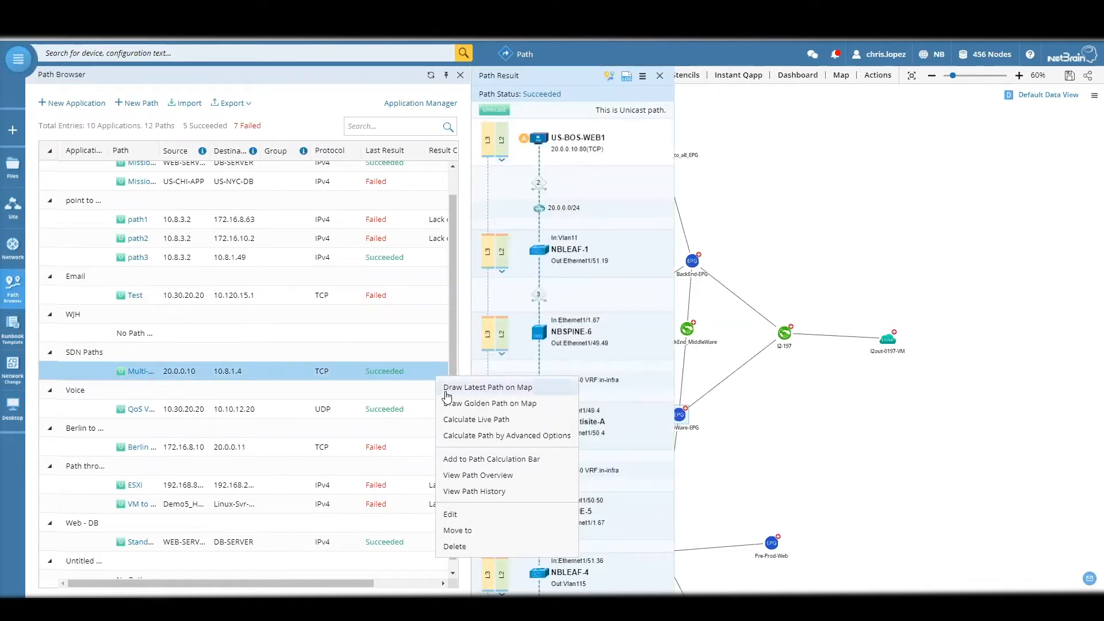
- Create a new map and draw the latest SDN Paths result from 20.0.0.10 to 10.8.1.4 on it, closing the Path Browser
click(14, 132)
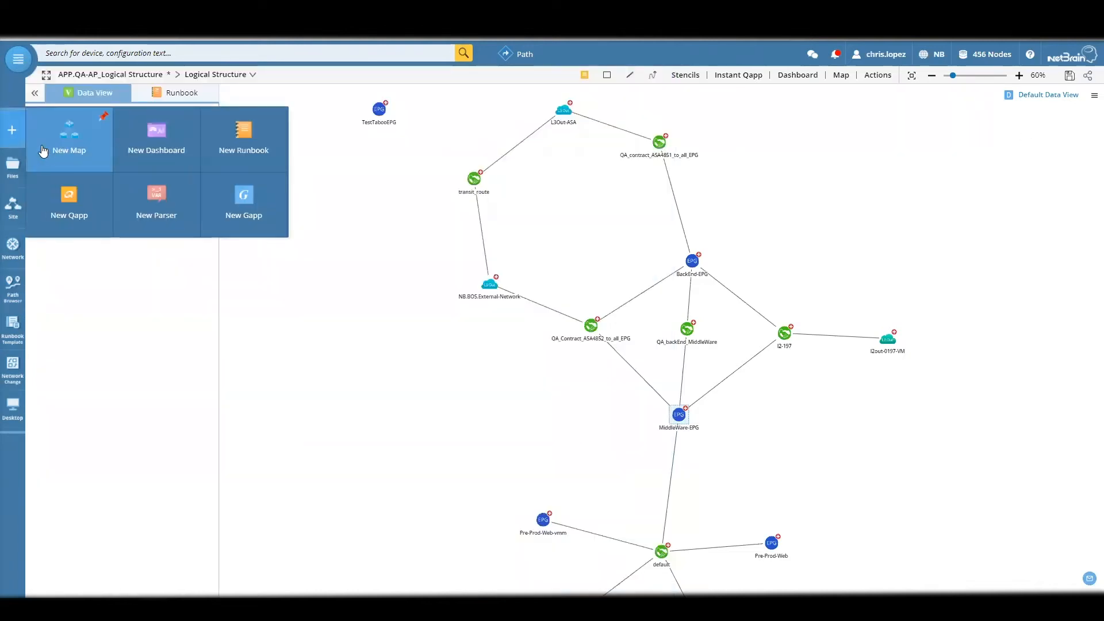
click(43, 150)
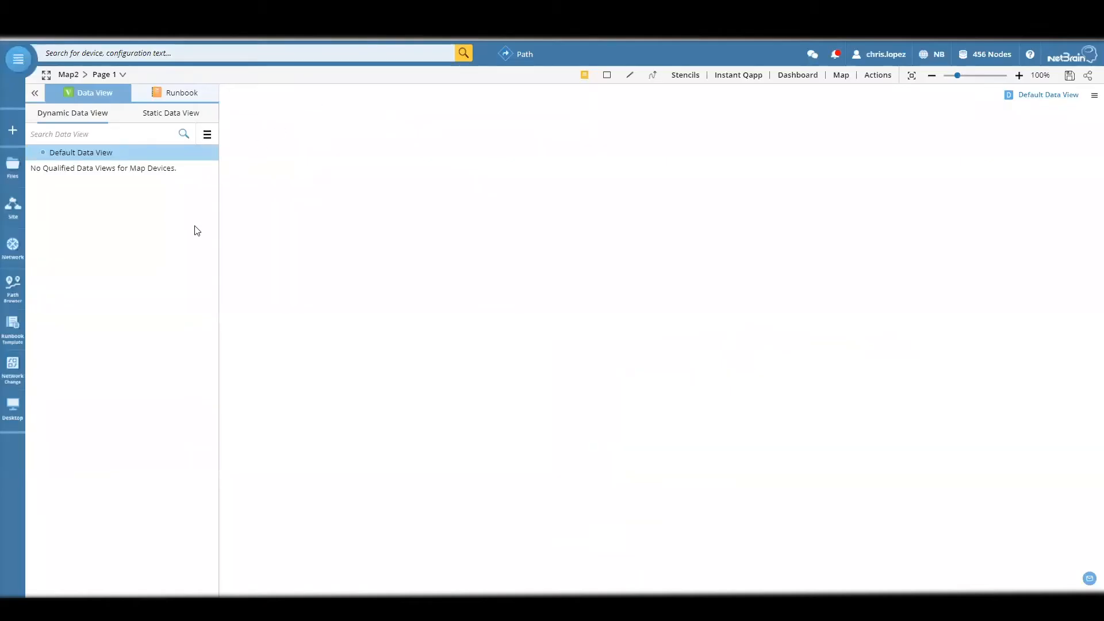
click(5, 307)
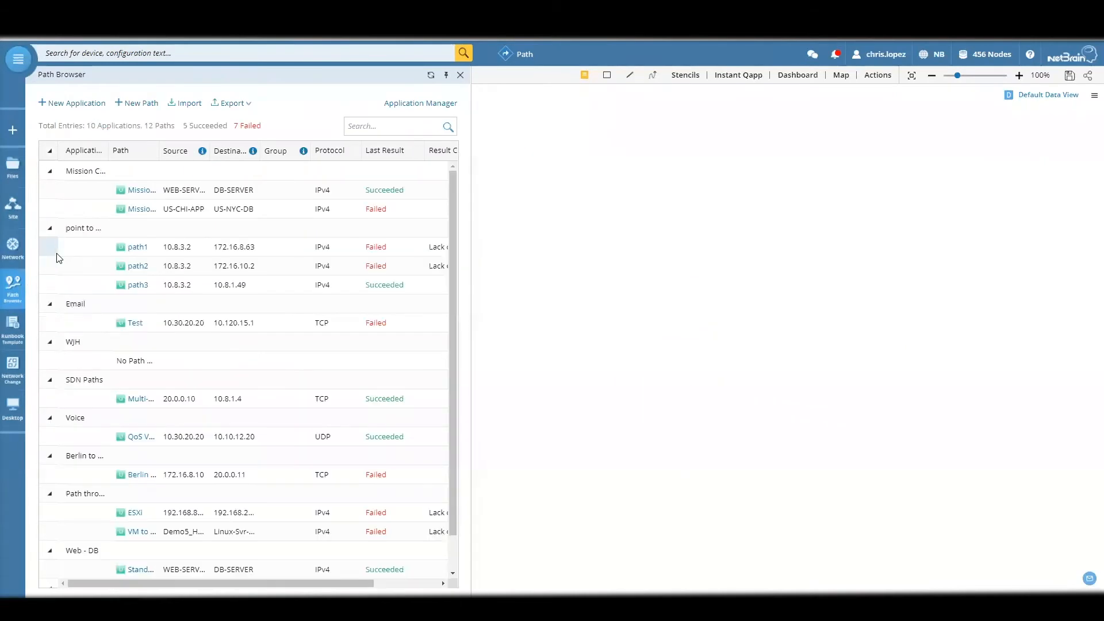
click(439, 400)
right_click(438, 398)
click(463, 412)
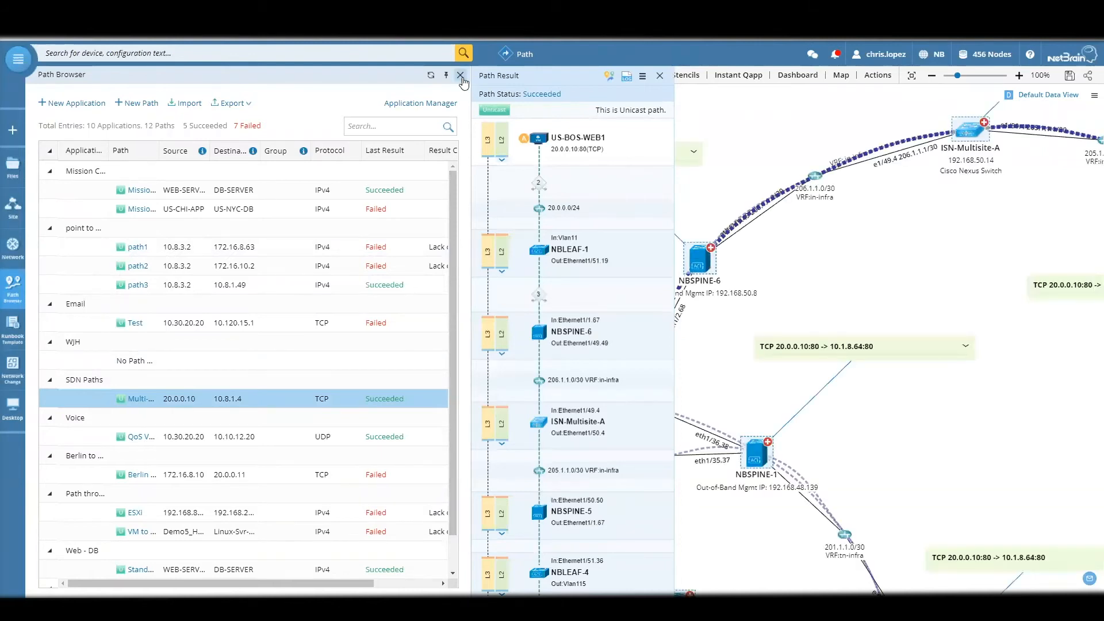
click(461, 76)
- Examine the drawn path from US-BOS-WEB1 across the ACI leaf, spine and ISN-Multisite-A devices to 10.8.1.4, including its alternative routes
drag(555, 217, 535, 157)
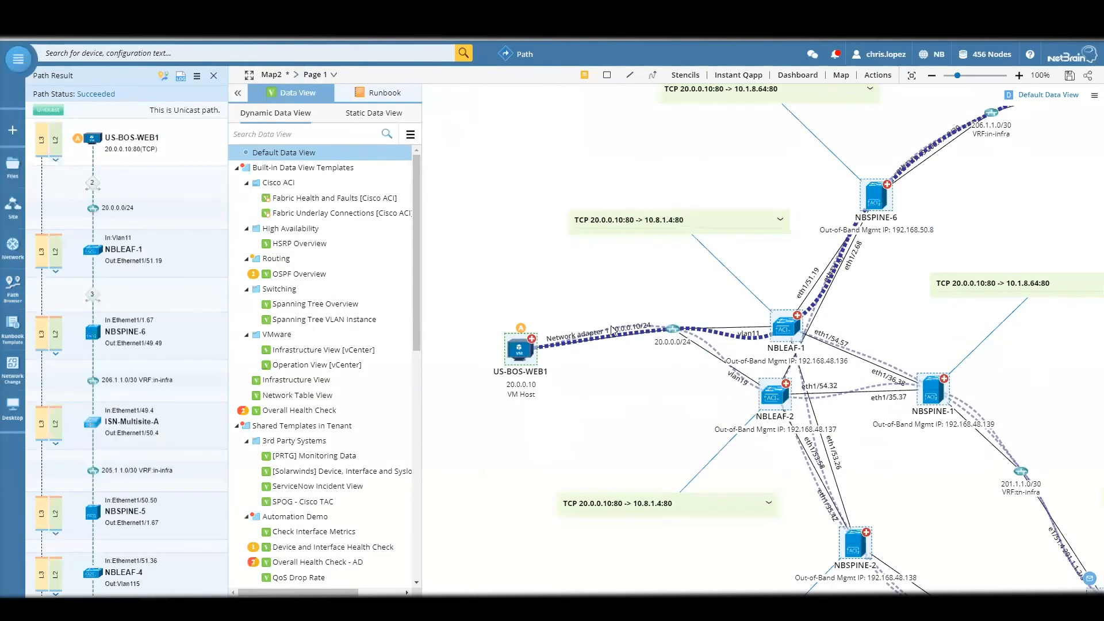
scroll(613, 329, down, 2)
drag(919, 273, 911, 278)
drag(1034, 249, 564, 279)
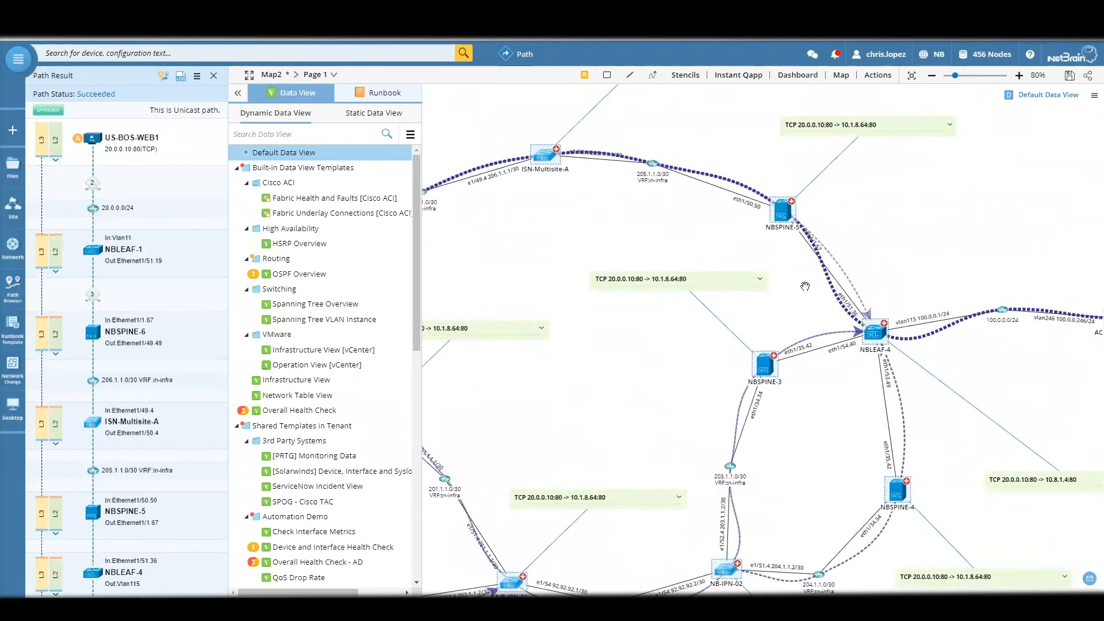
scroll(806, 286, down, 2)
drag(872, 335, 898, 344)
scroll(918, 346, up, 1)
drag(1035, 386, 537, 353)
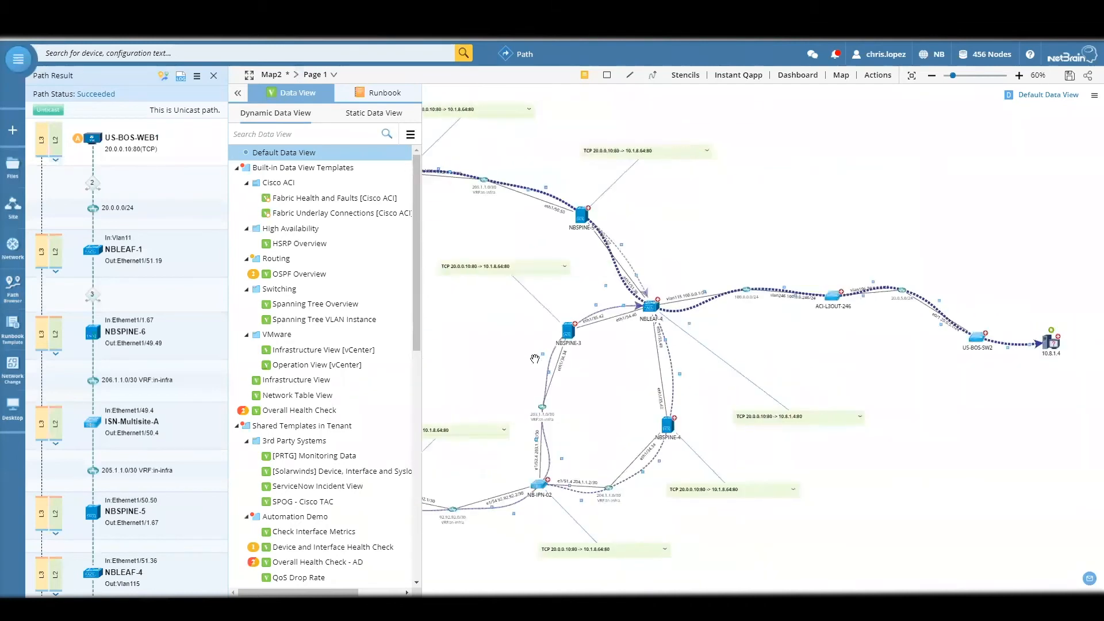
drag(693, 227, 872, 227)
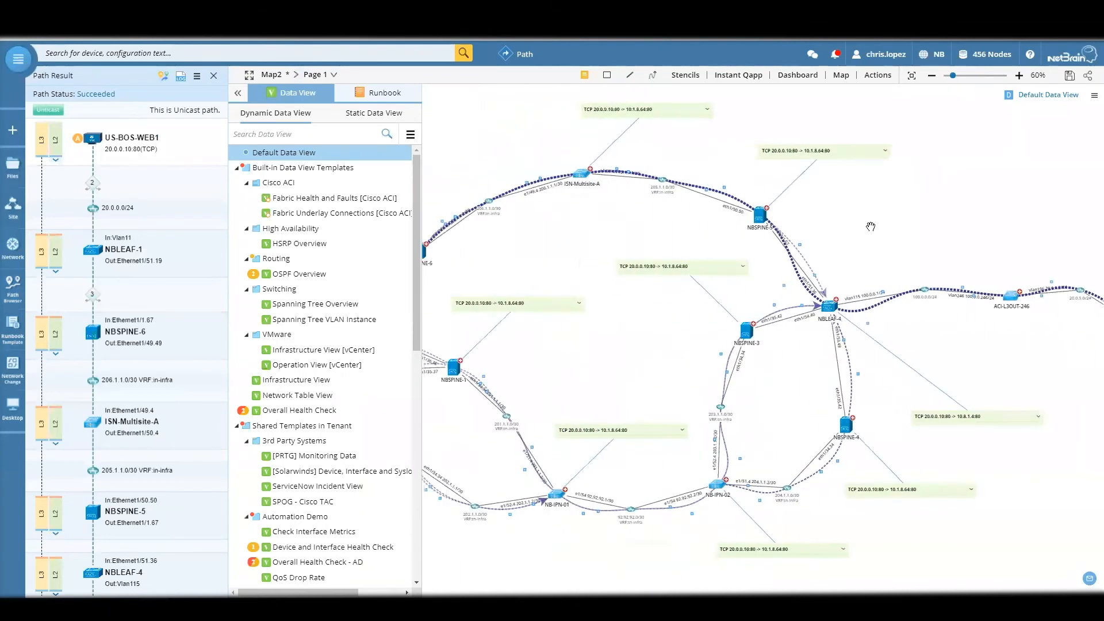
drag(661, 279, 856, 282)
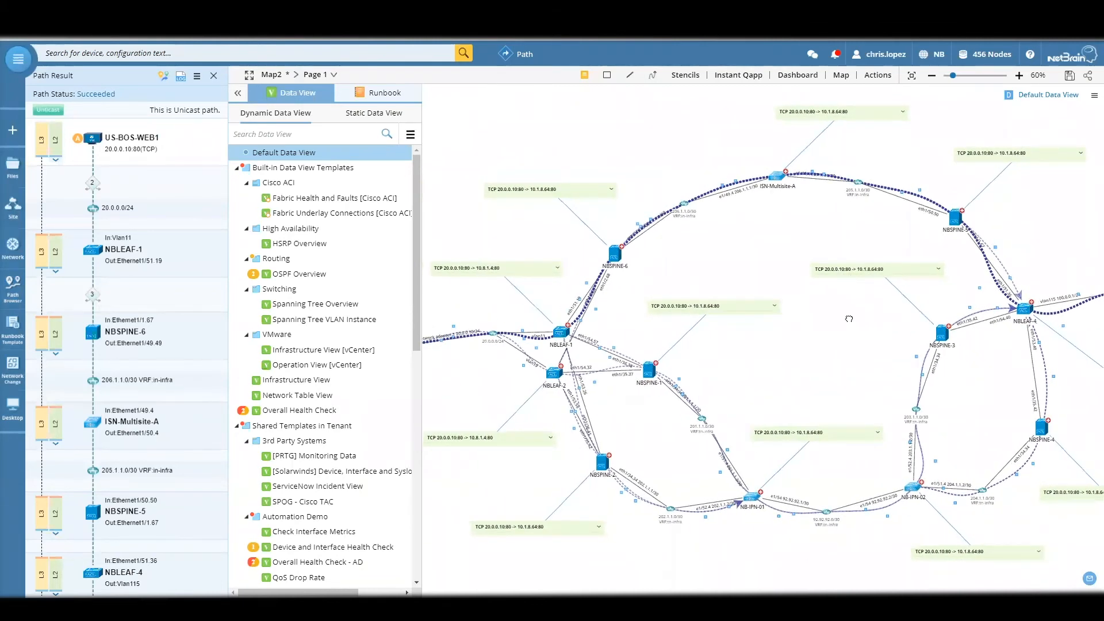
drag(817, 315, 890, 312)
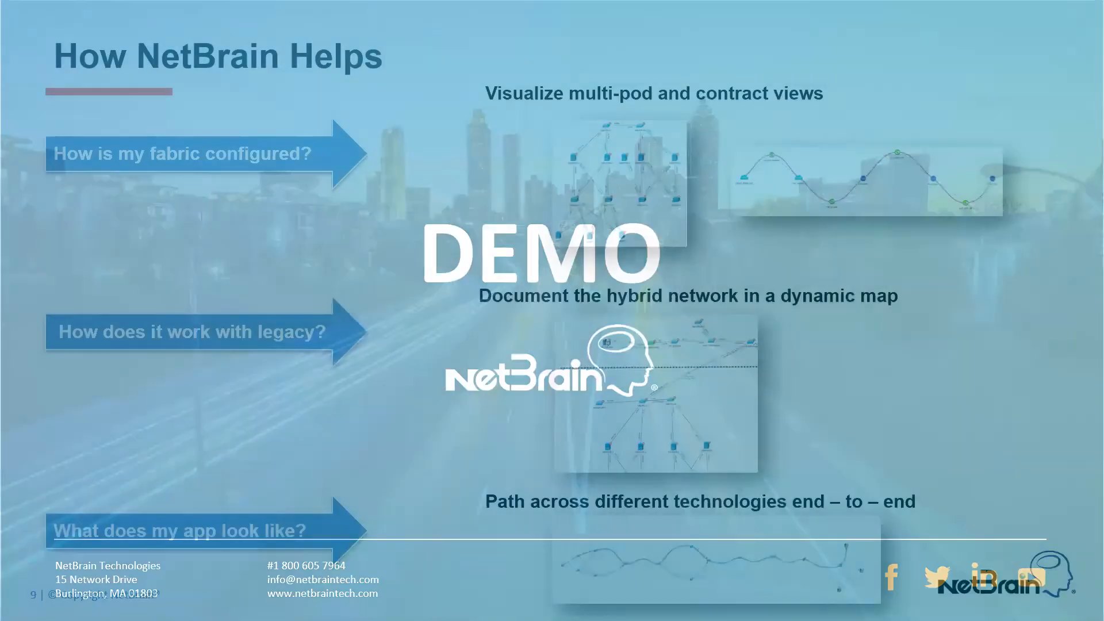
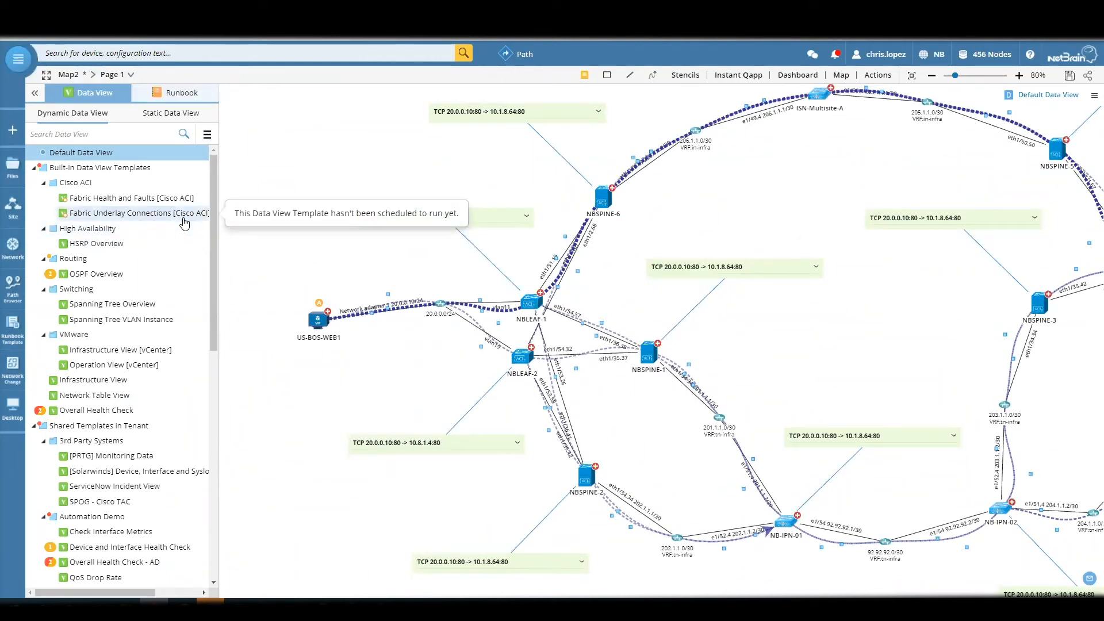
- Apply the Fabric Underlay Connections [Cisco ACI] data view to the map and expand the path note attached to NBSPINE-6
click(184, 221)
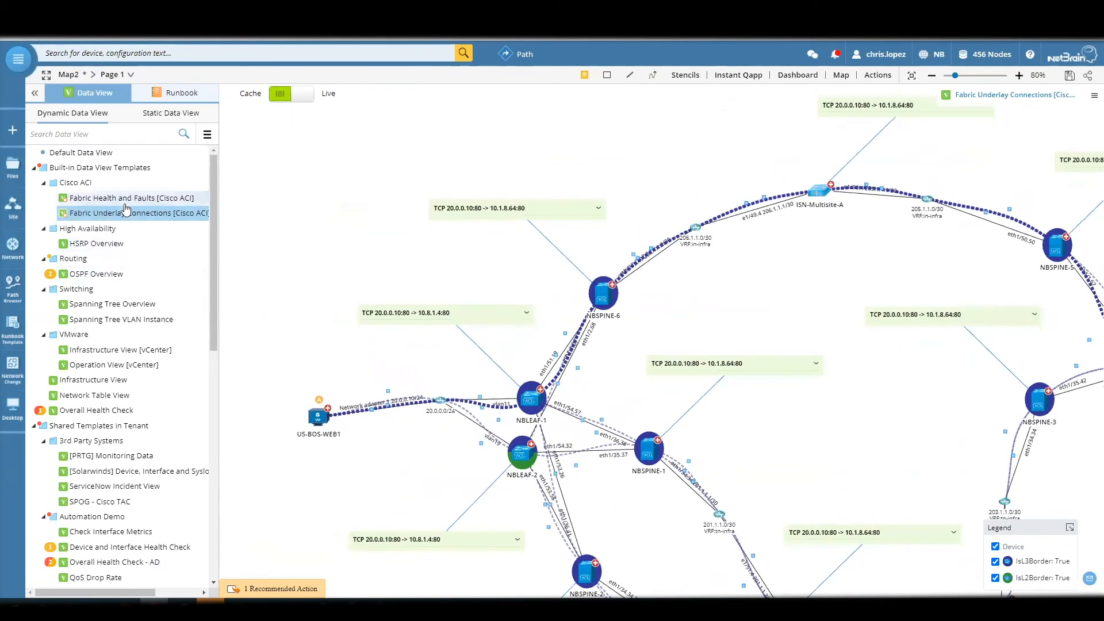
click(110, 214)
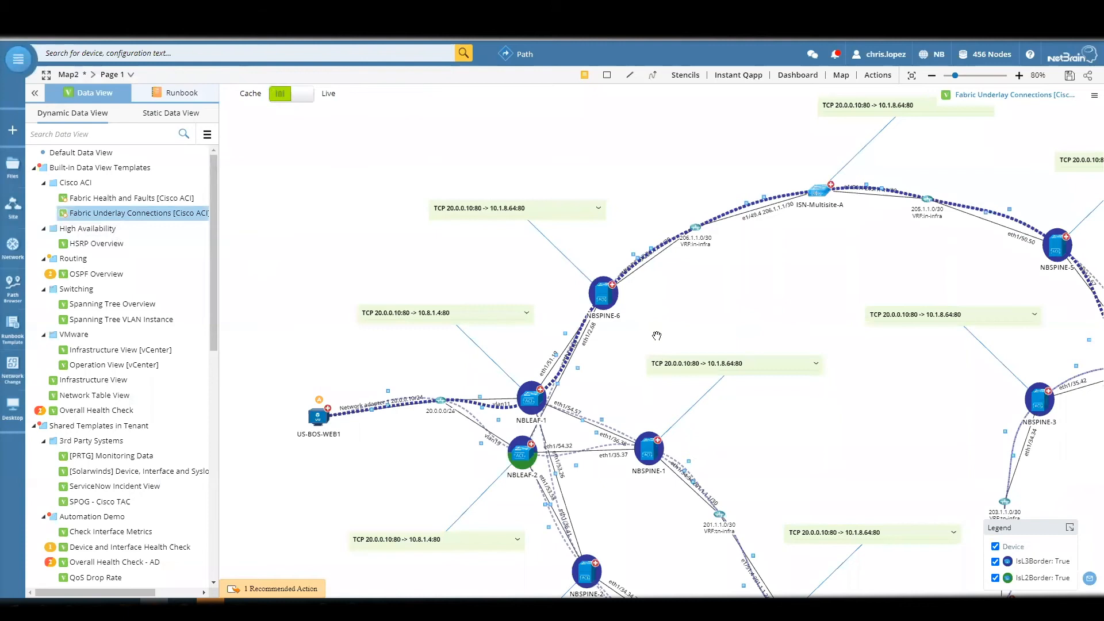
scroll(673, 313, up, 3)
scroll(679, 301, up, 1)
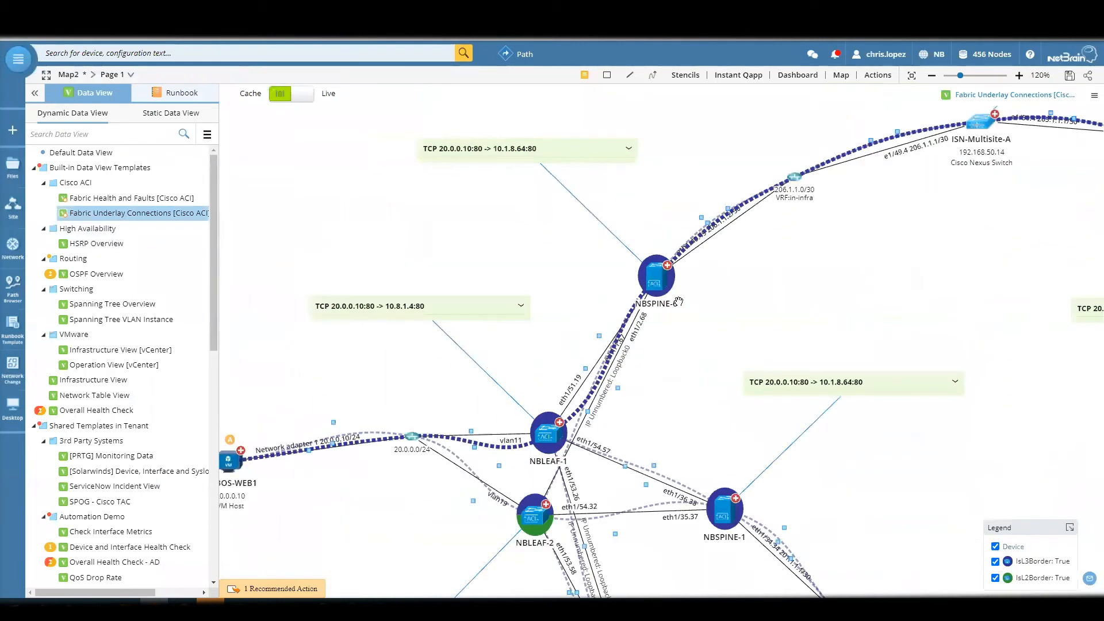
click(629, 150)
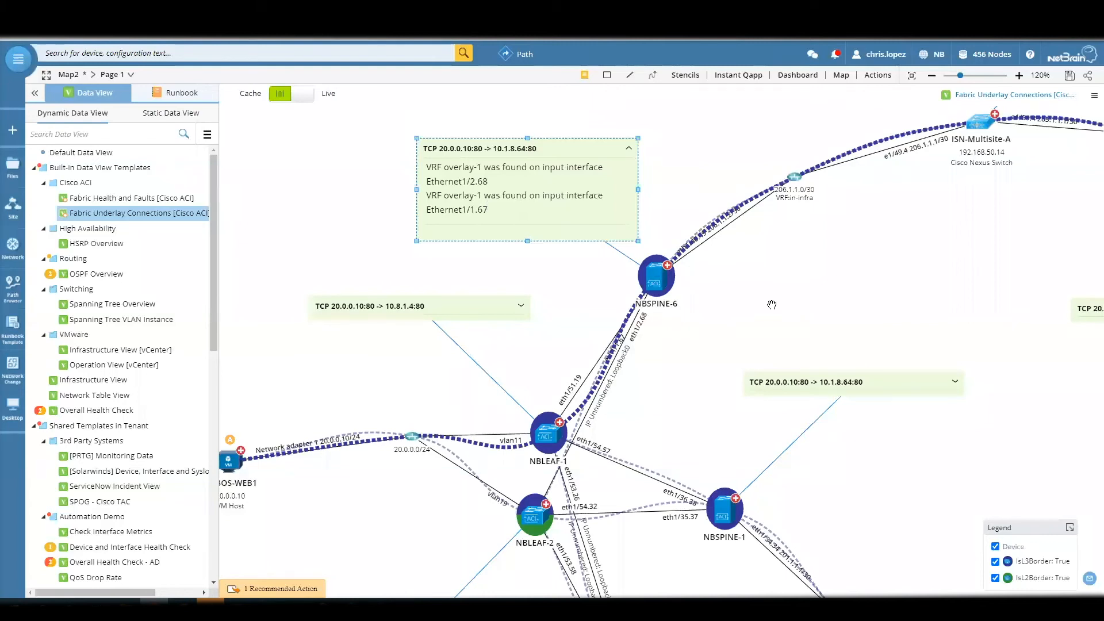
- Examine the border-role highlights along the path from US-BOS-WEB1 over the leaf and spine switches and ISN-Multisite-A to NBLEAF-4
scroll(771, 305, down, 2)
scroll(597, 477, up, 2)
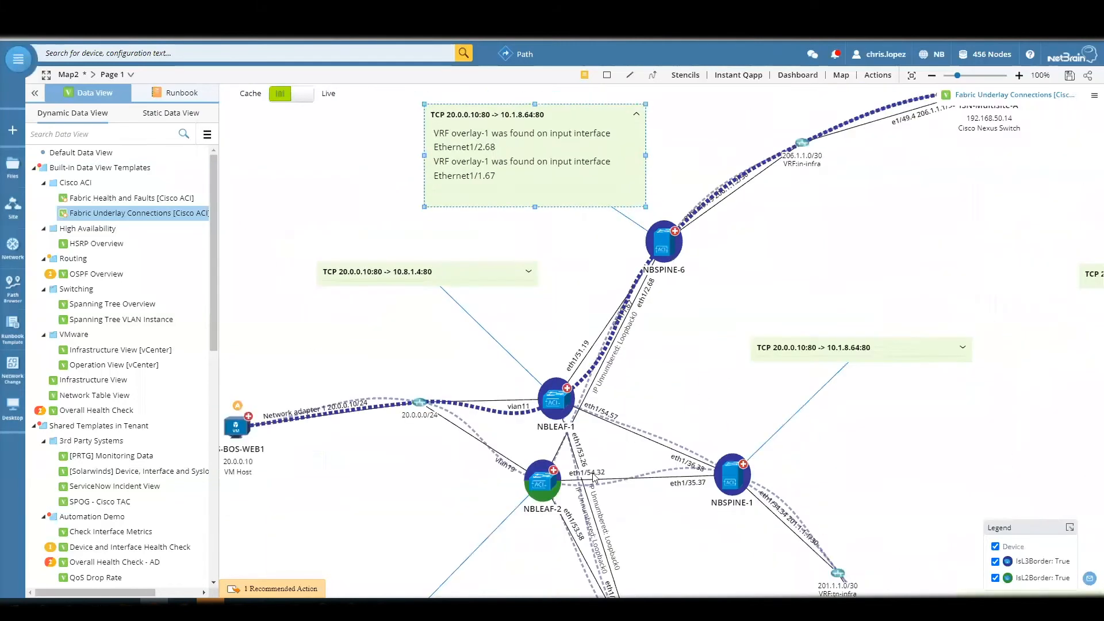
scroll(594, 477, up, 2)
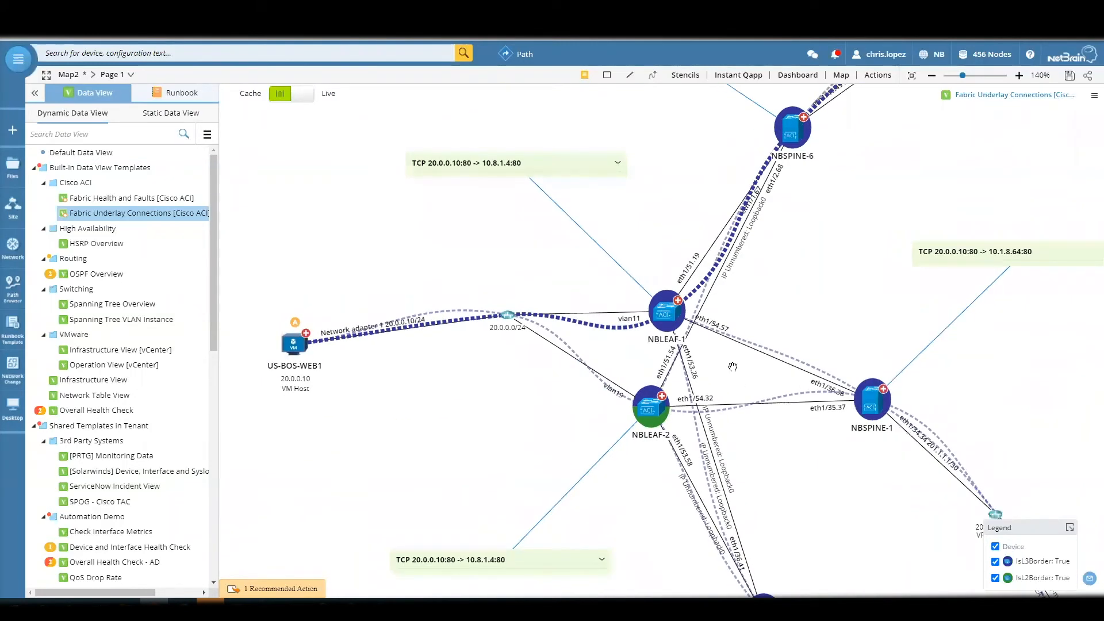
scroll(796, 301, down, 2)
drag(796, 311, 421, 602)
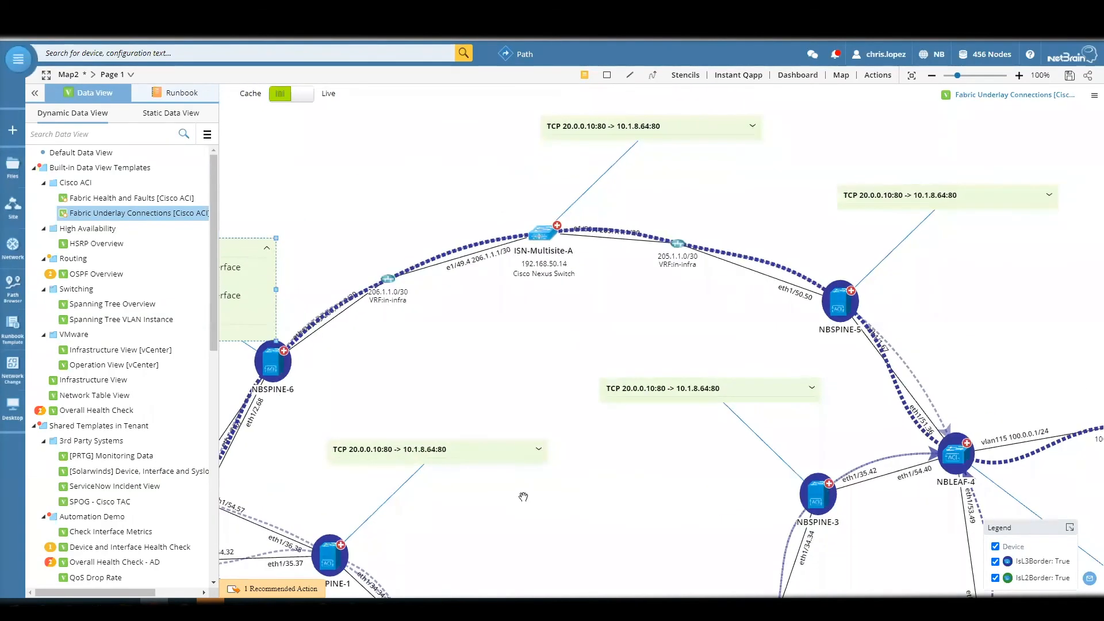
drag(473, 450, 471, 483)
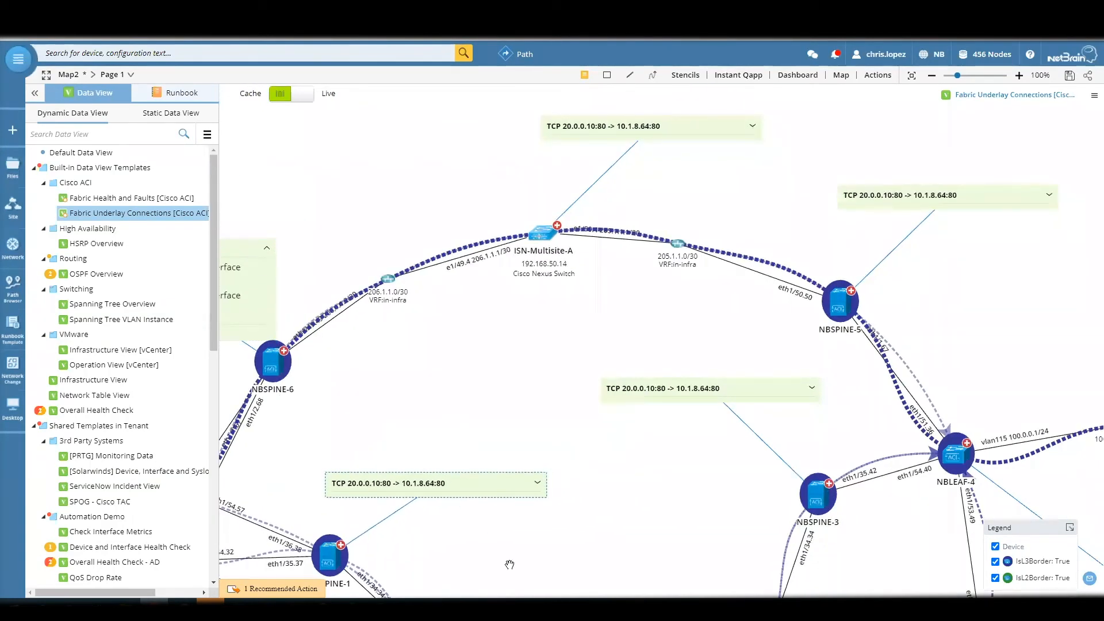
drag(511, 565, 633, 472)
drag(517, 512, 574, 441)
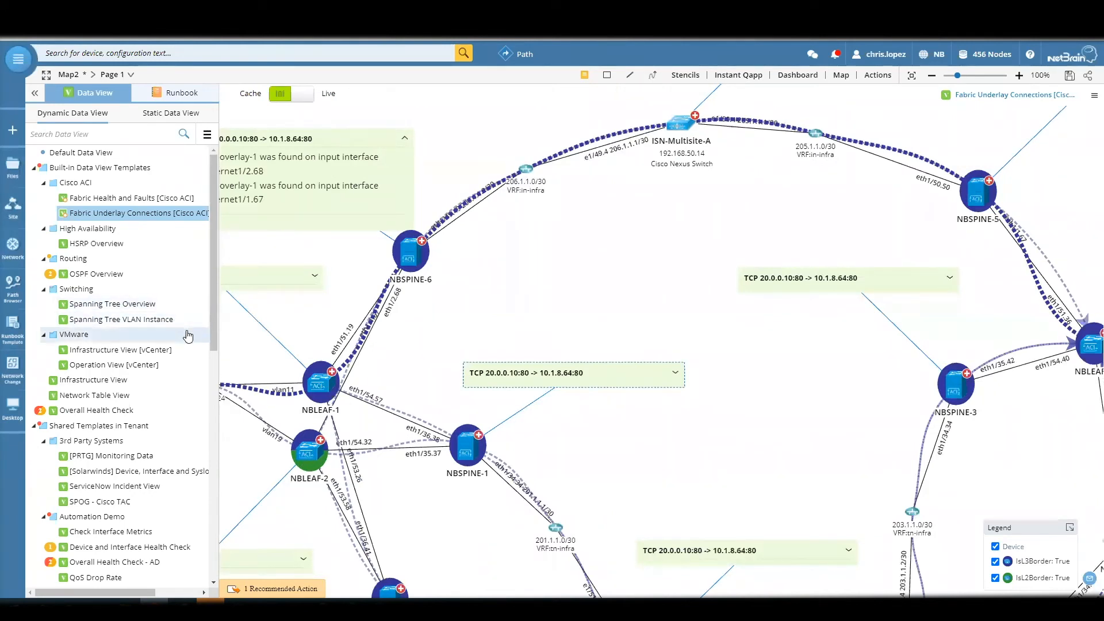
scroll(382, 383, down, 4)
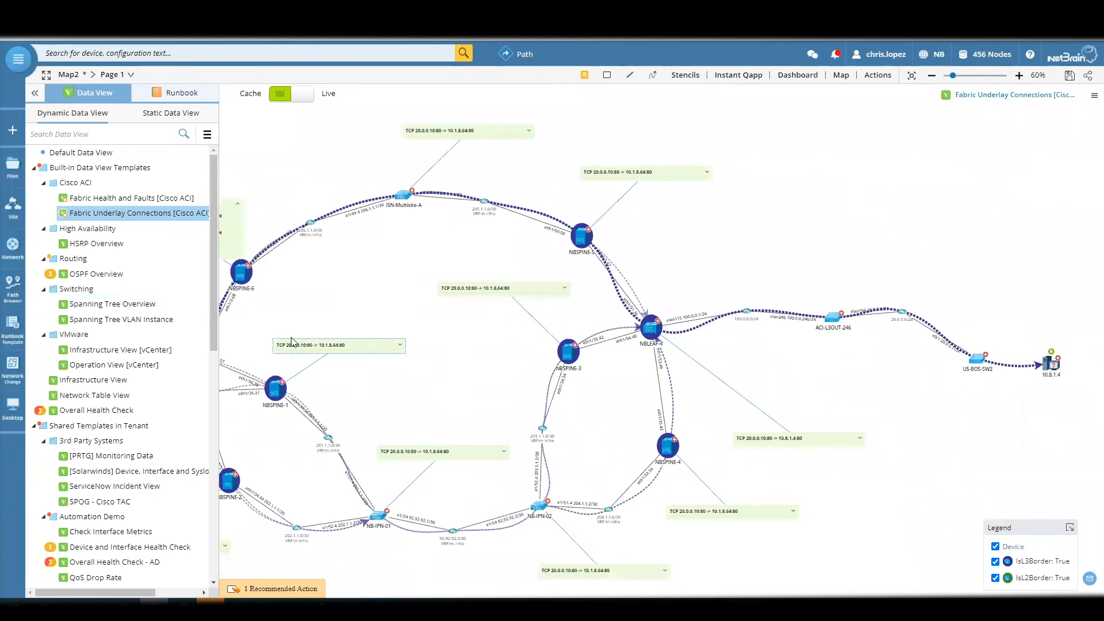
- Apply the built-in Overall Health Check data view and locate the device listed under Latest Data With Golden Baseline Alert
scroll(113, 379, down, 1)
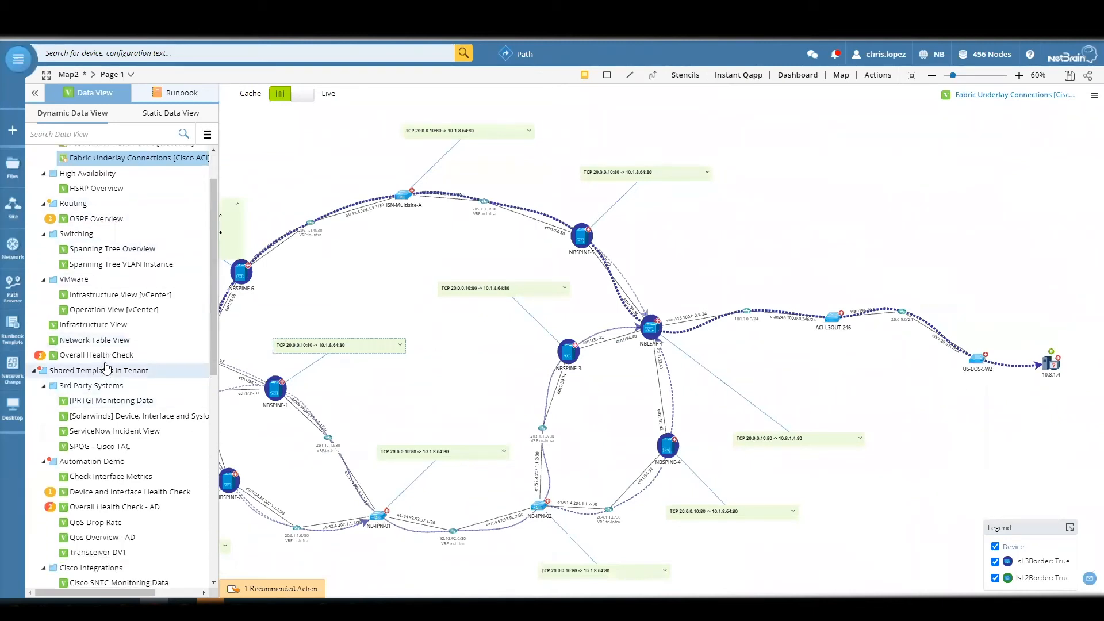
scroll(109, 379, up, 1)
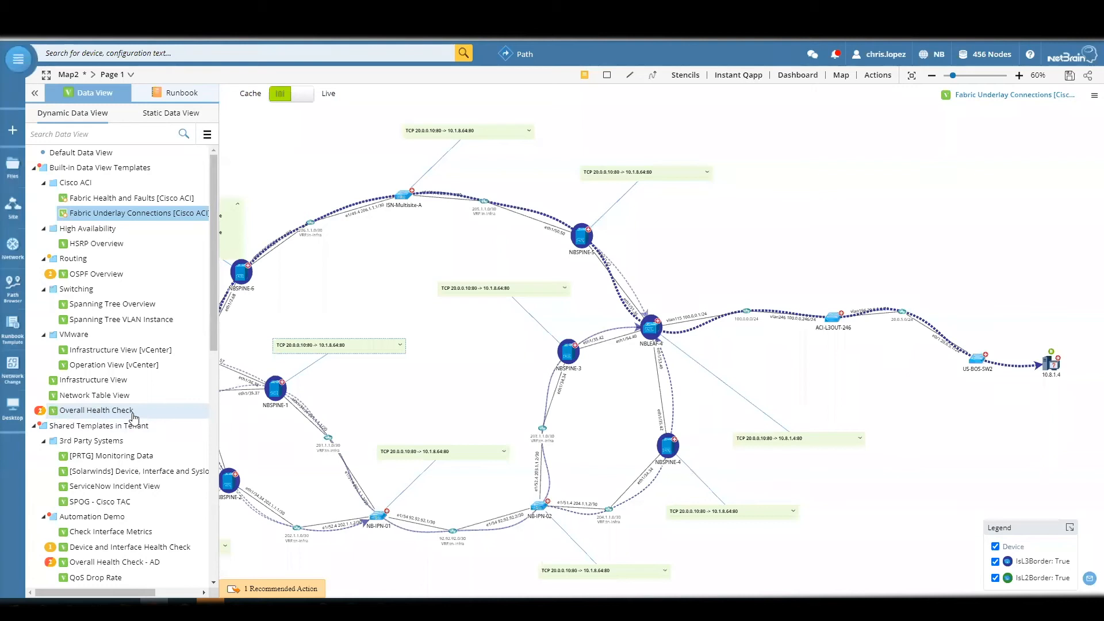
click(132, 412)
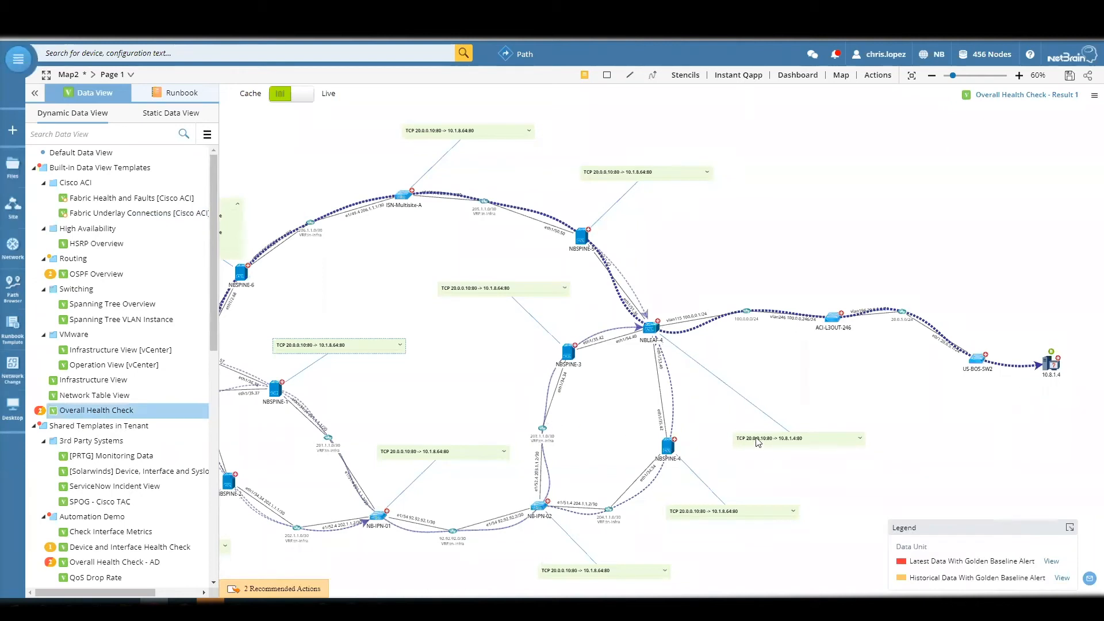
click(1052, 562)
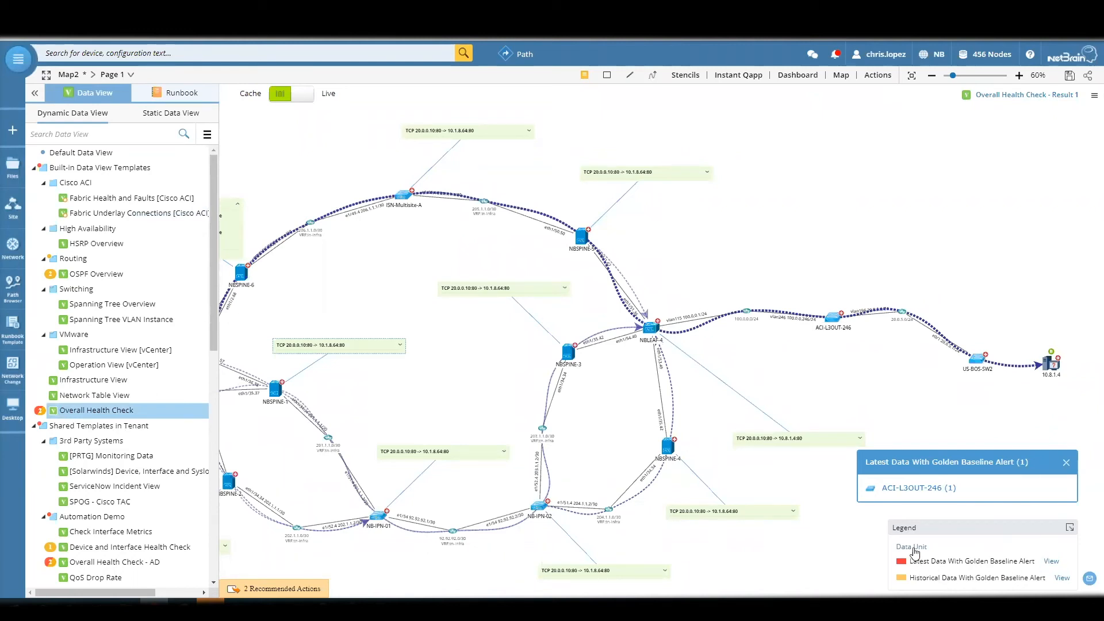
click(918, 489)
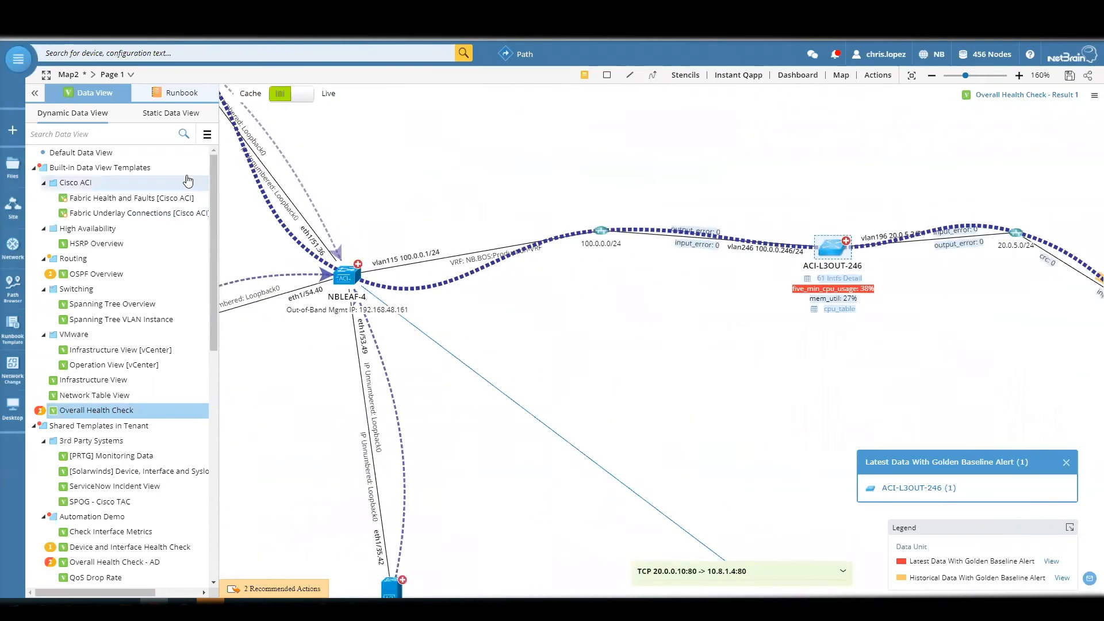
- Examine the health check data from NBLEAF-4 through ACI-L3OUT-246 and US-BOS-SW2 to 10.8.1.4, and survey the rest of the path
drag(734, 348, 714, 416)
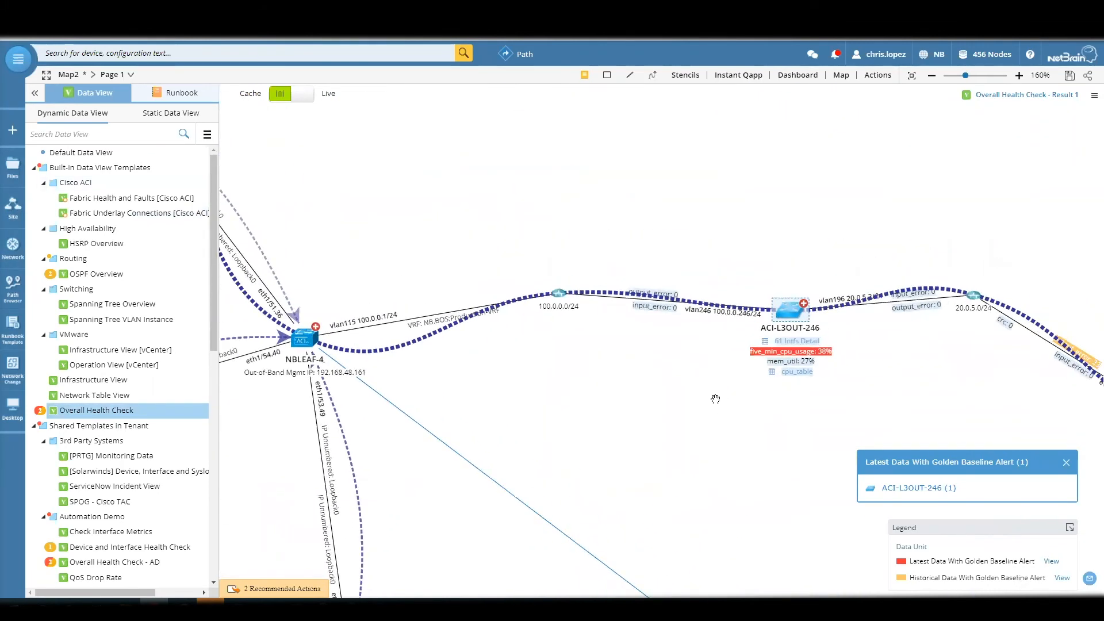
drag(939, 352, 572, 346)
scroll(905, 387, up, 1)
scroll(598, 321, down, 2)
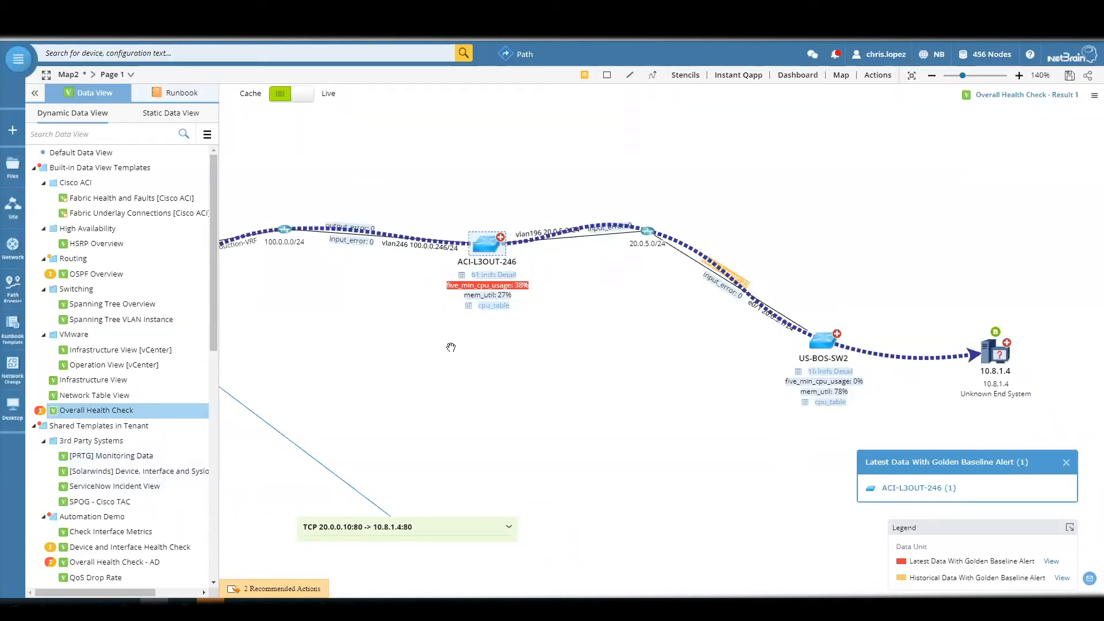
scroll(462, 347, down, 2)
drag(461, 365, 458, 418)
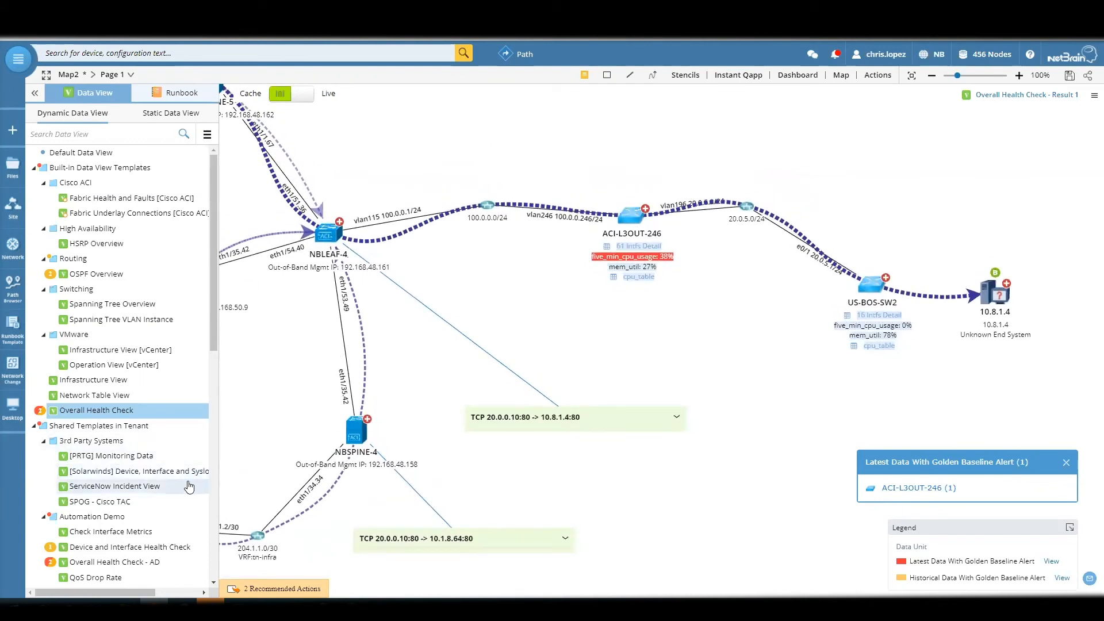
drag(302, 357, 501, 417)
scroll(457, 422, down, 2)
scroll(501, 418, up, 1)
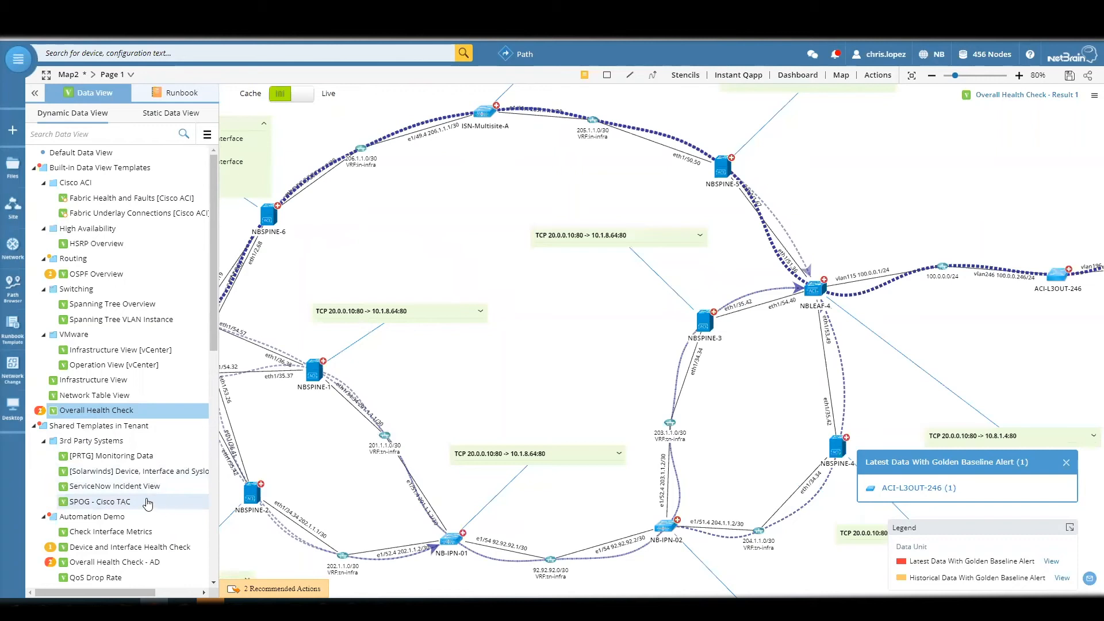
- Preview the ServiceNow Incident View data view template and close the preview without applying it
click(118, 489)
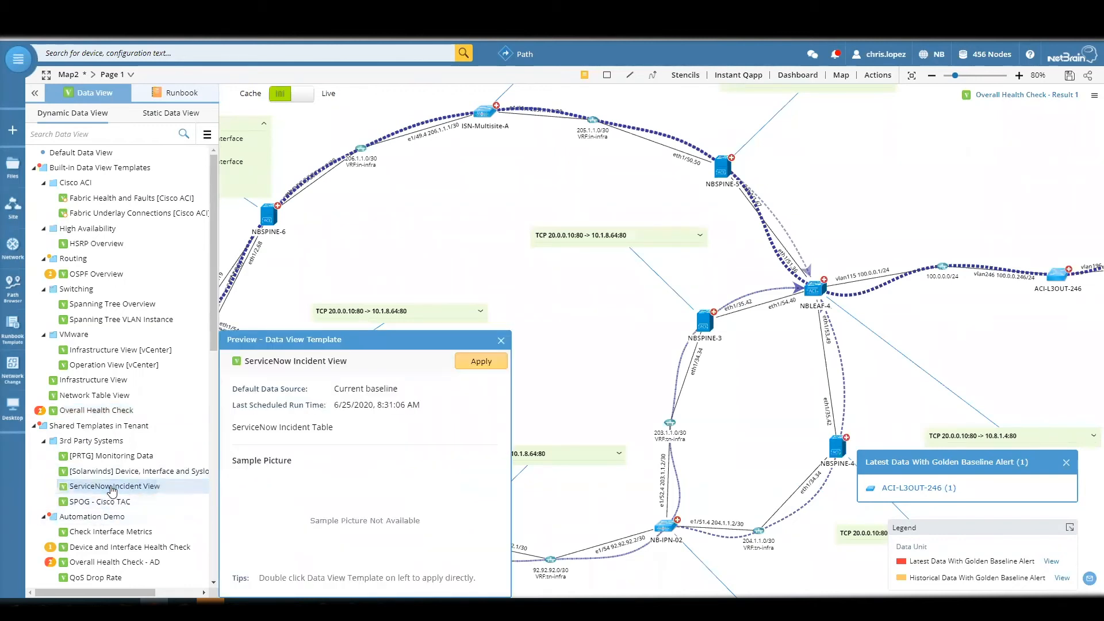
click(502, 342)
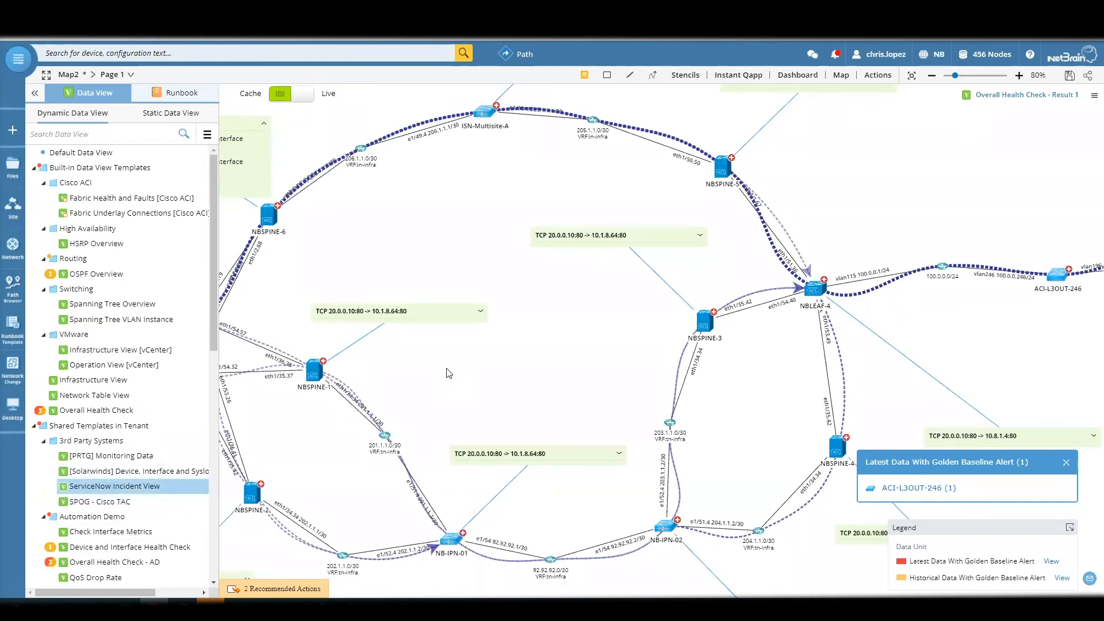
drag(449, 373, 607, 363)
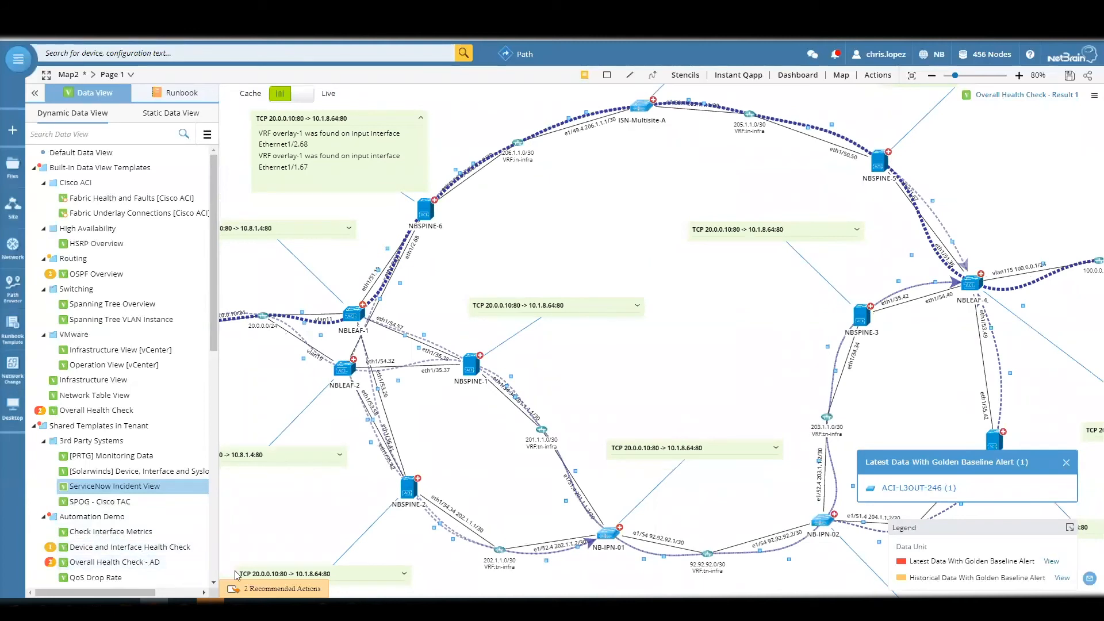
- Examine the golden baseline history of five_min_cpu_usage on ACI-L3OUT-246, collapsing the legend and closing the details
click(886, 488)
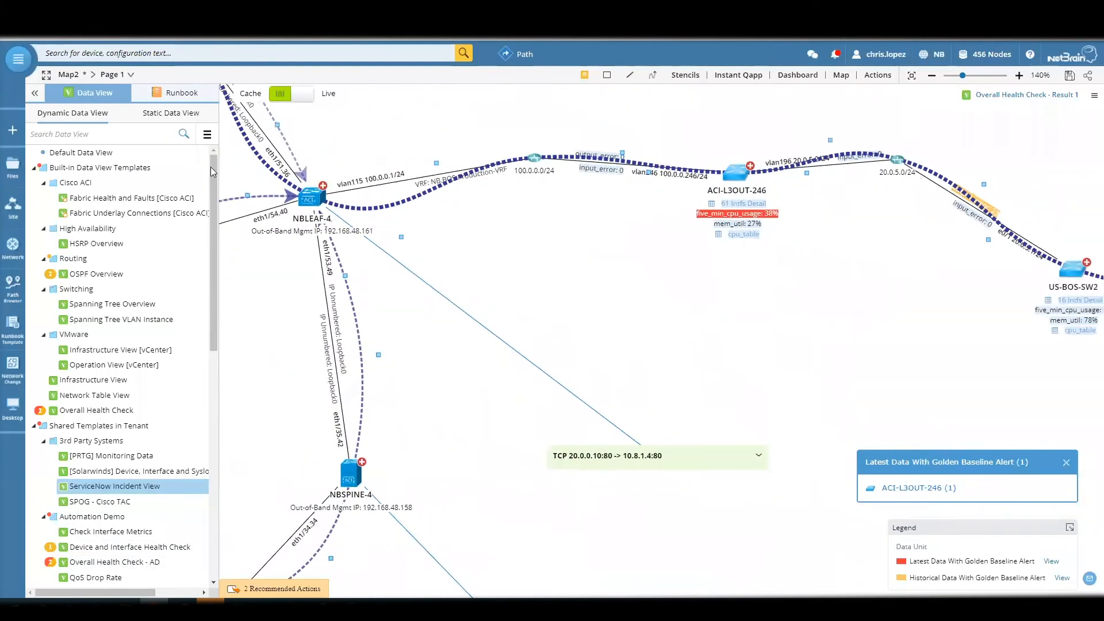
click(741, 214)
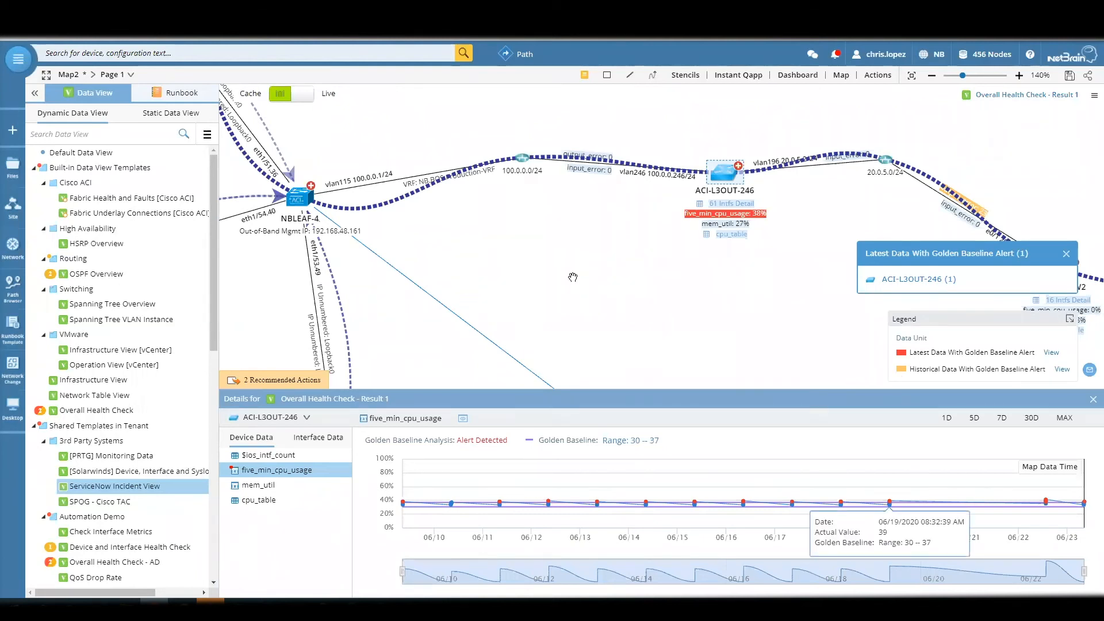
click(1071, 321)
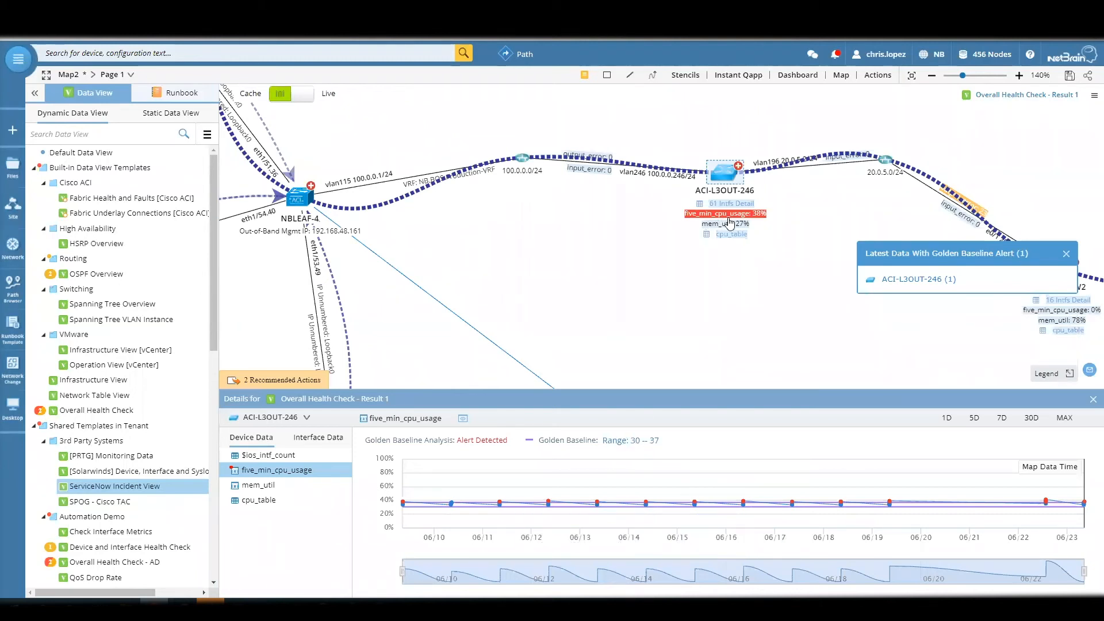
mouse_move(1070, 498)
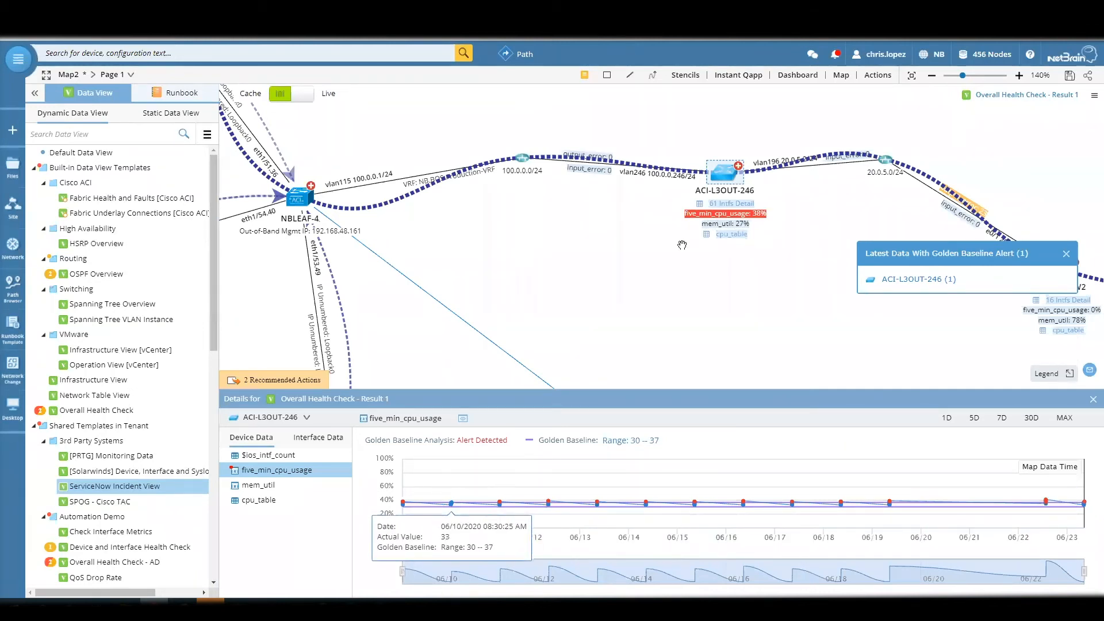
click(1093, 401)
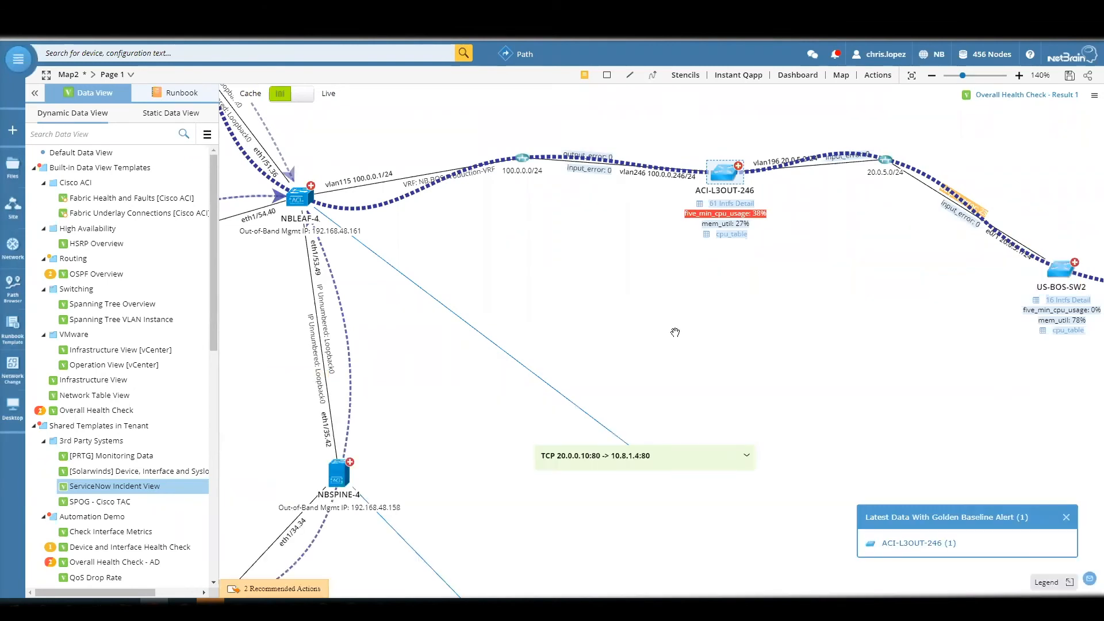
- Examine the path back from ACI-L3OUT-246 through NBLEAF-4, NBSPINE-5 and ISN-Multisite-A to the NBLEAF-1 and NBLEAF-2 area
drag(674, 332, 1017, 389)
scroll(1016, 389, down, 2)
drag(831, 418, 959, 447)
drag(547, 345, 679, 389)
drag(453, 346, 600, 435)
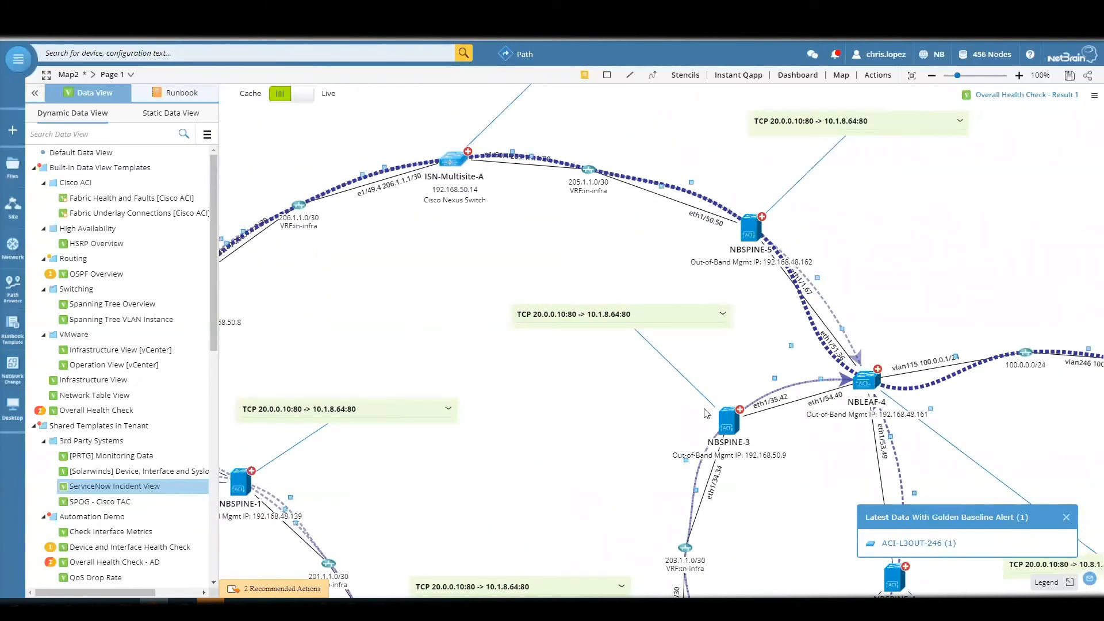
drag(673, 409, 933, 366)
drag(864, 356, 833, 420)
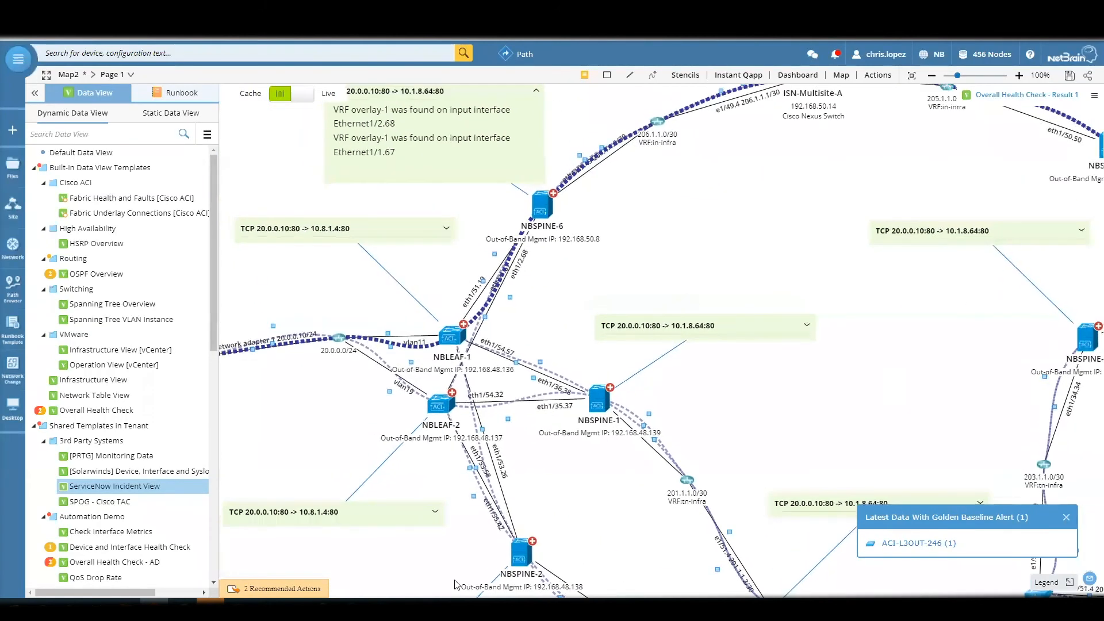
- Review the recommended actions for the Overall Health Check result and close the list
click(318, 593)
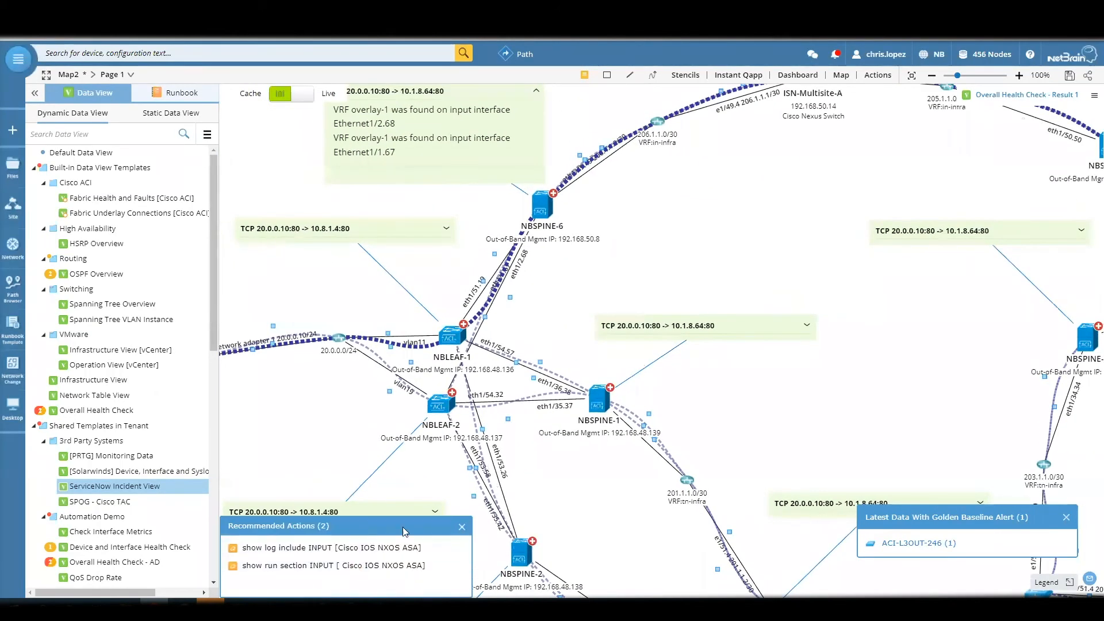
drag(651, 246, 698, 330)
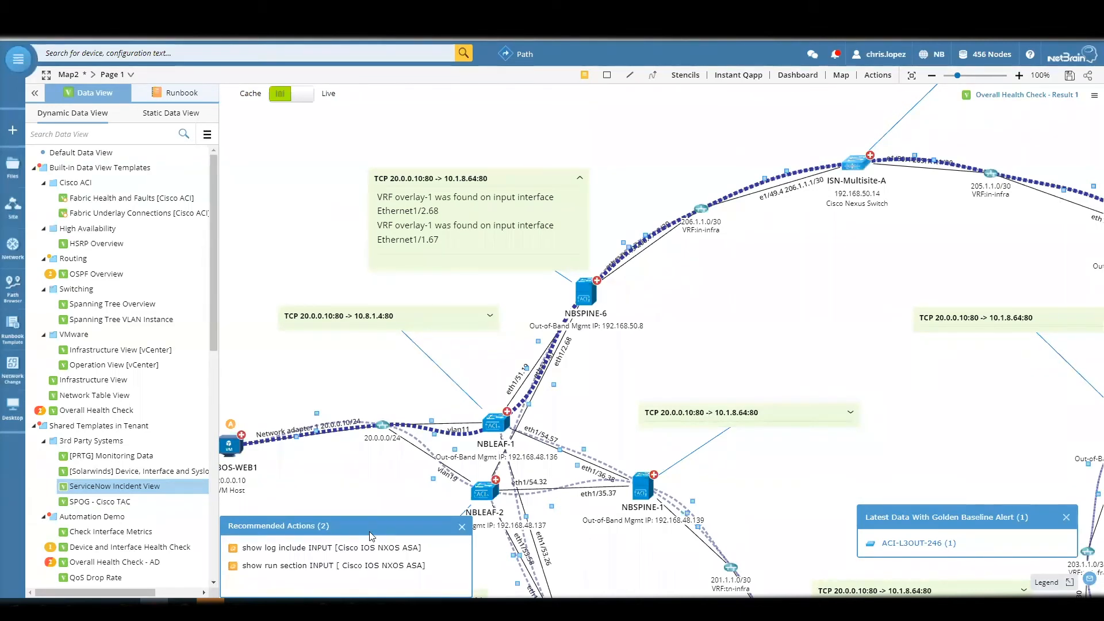
click(462, 527)
- Reopen the recommended actions with the full path in view, check the show log include INPUT action, and display the map's runbook
drag(722, 408, 441, 426)
scroll(572, 401, down, 1)
scroll(586, 404, down, 2)
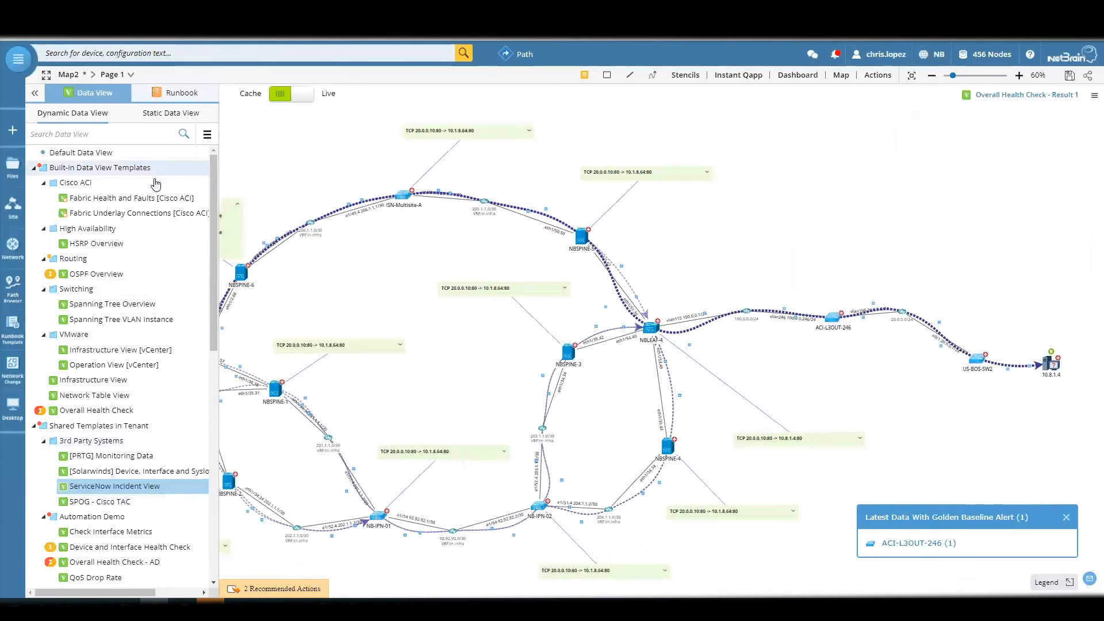
drag(310, 283, 509, 270)
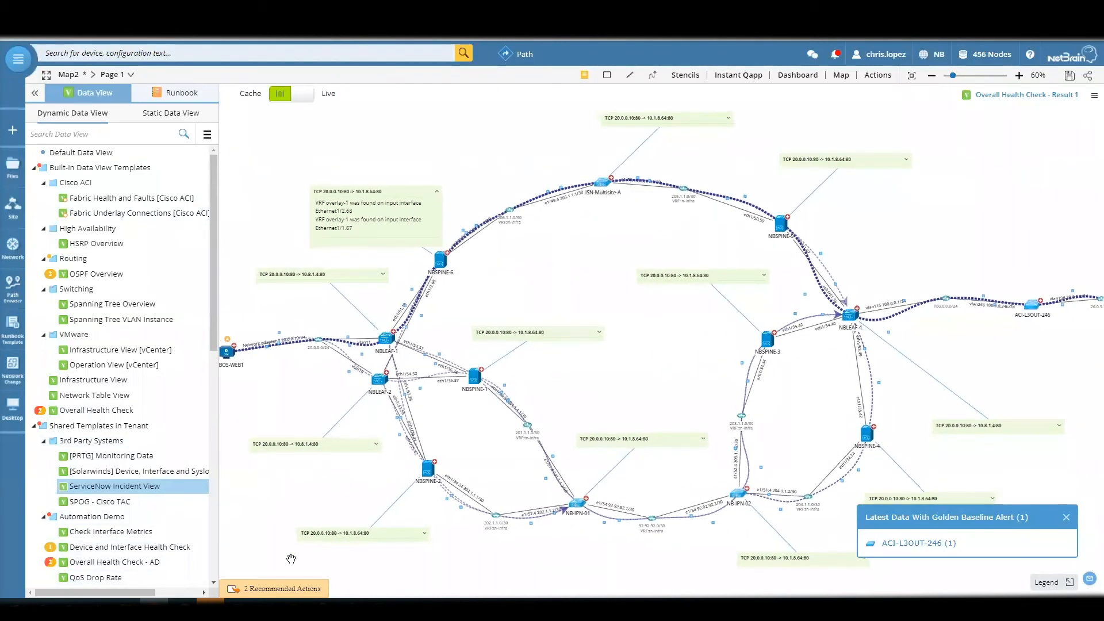
click(268, 590)
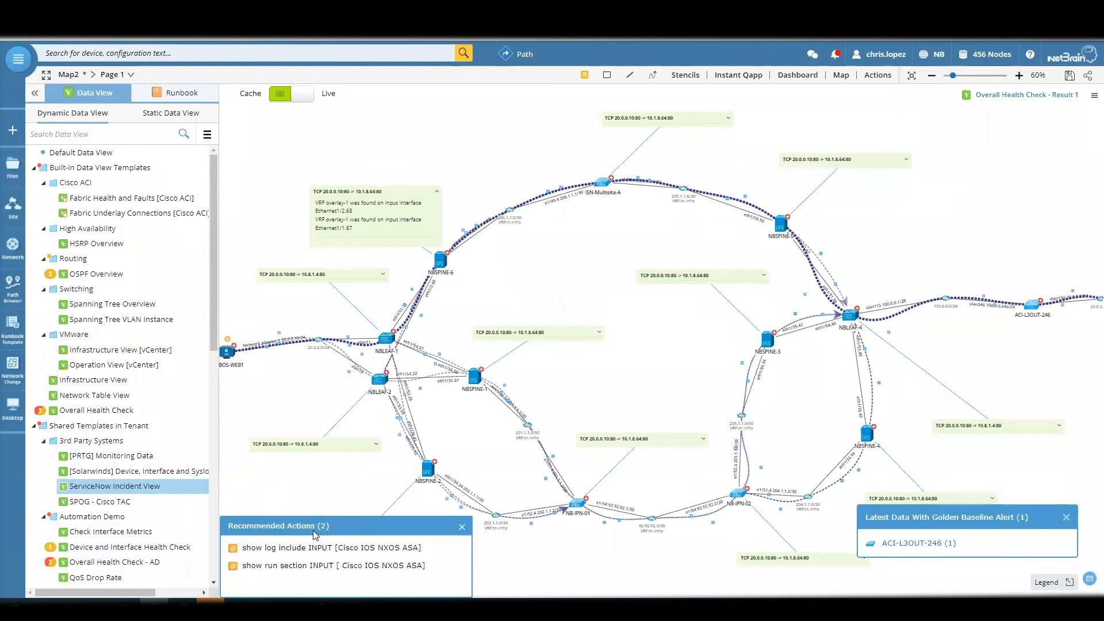
click(158, 493)
mouse_move(344, 548)
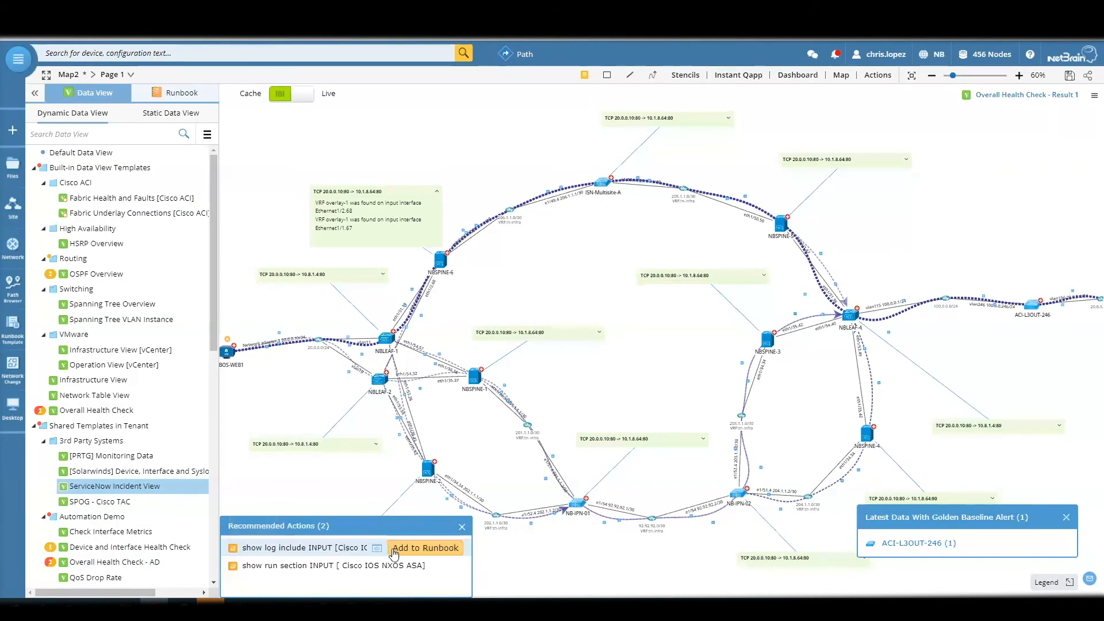
click(182, 93)
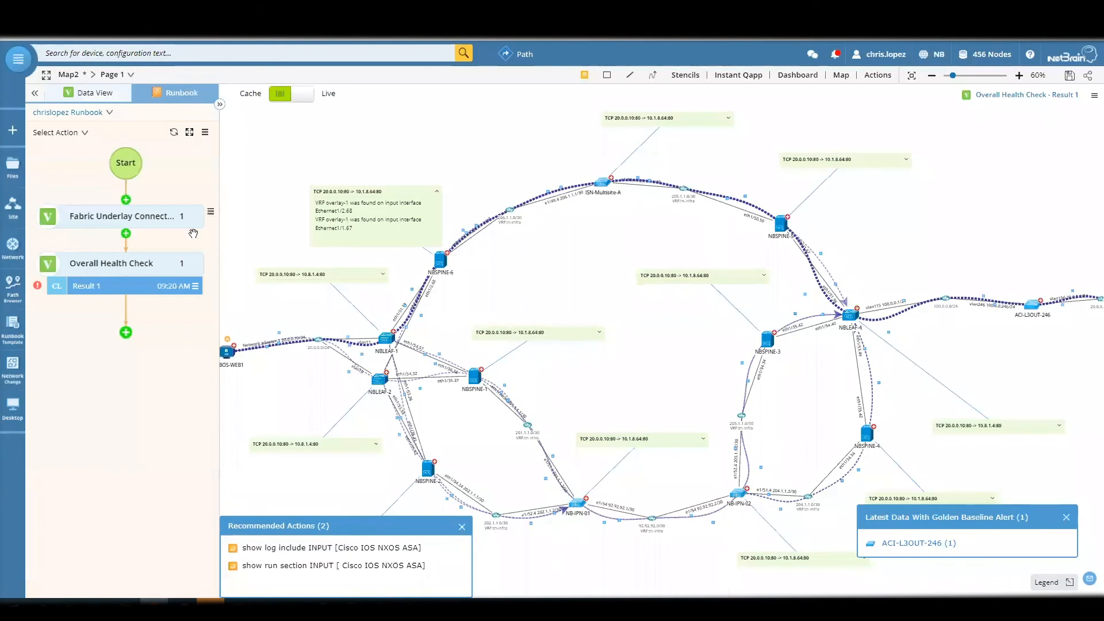
- Add the recommended show run section INPUT action to the runbook and collapse its settings to view the path map
mouse_move(403, 548)
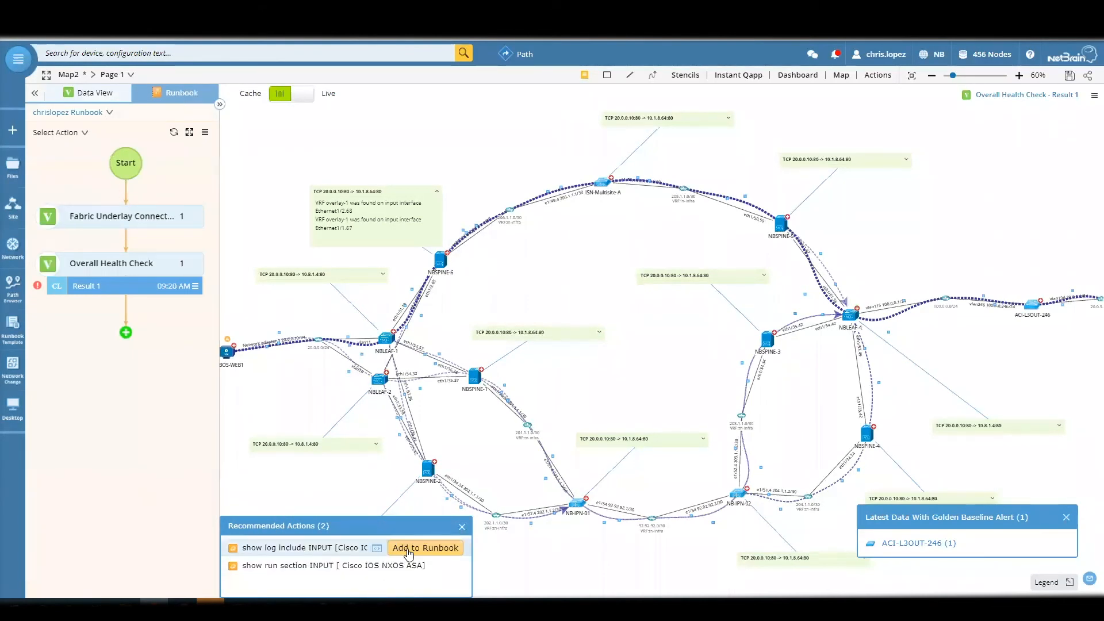
click(417, 566)
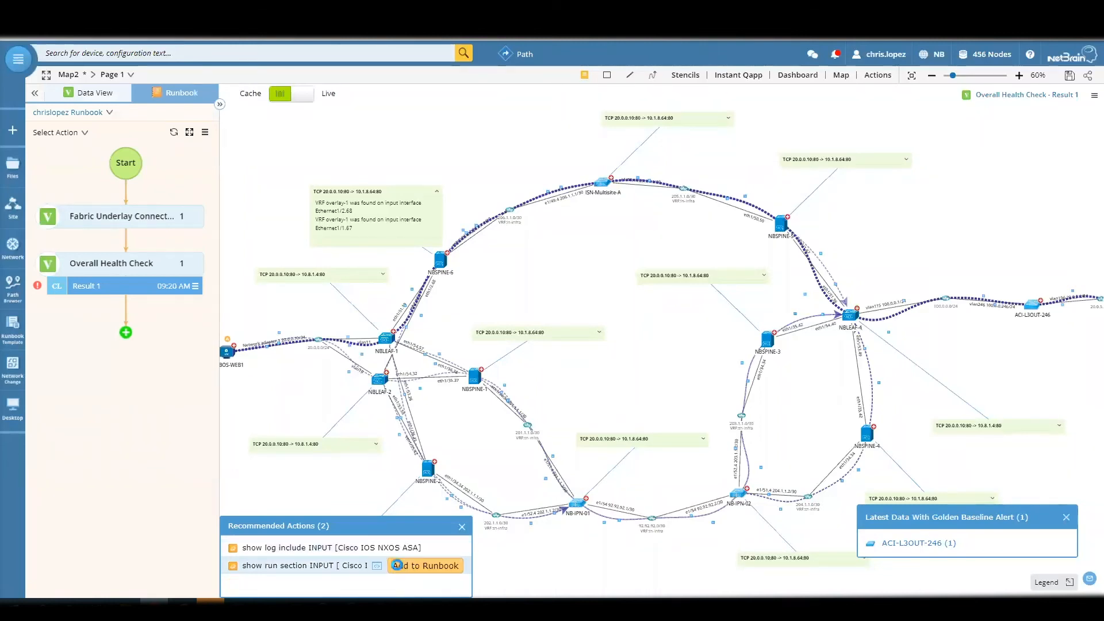
mouse_move(179, 264)
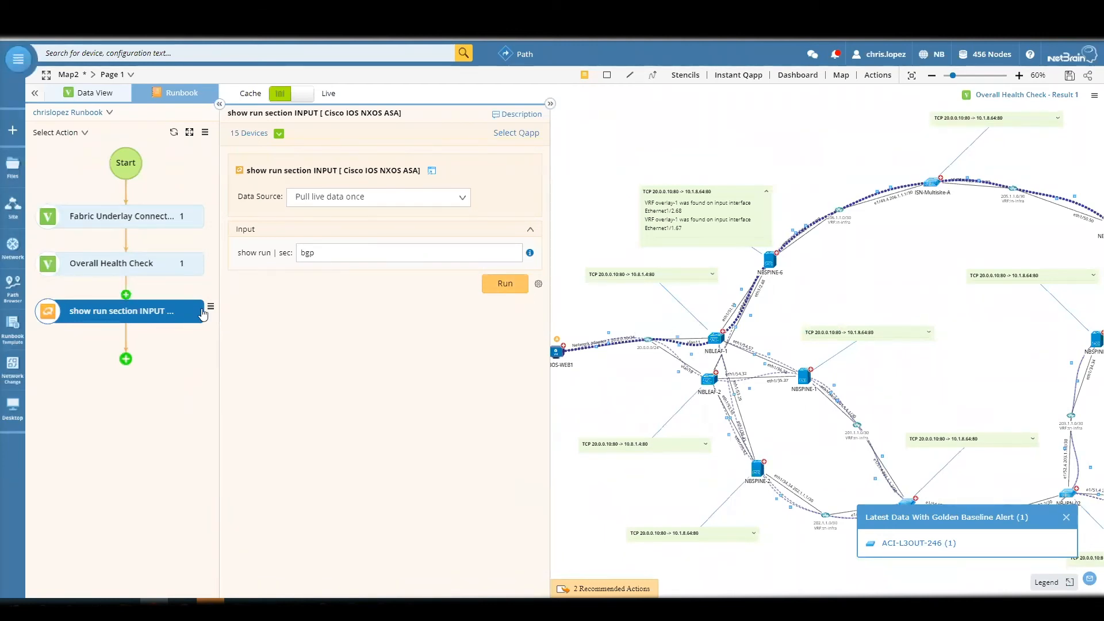
drag(799, 300, 486, 290)
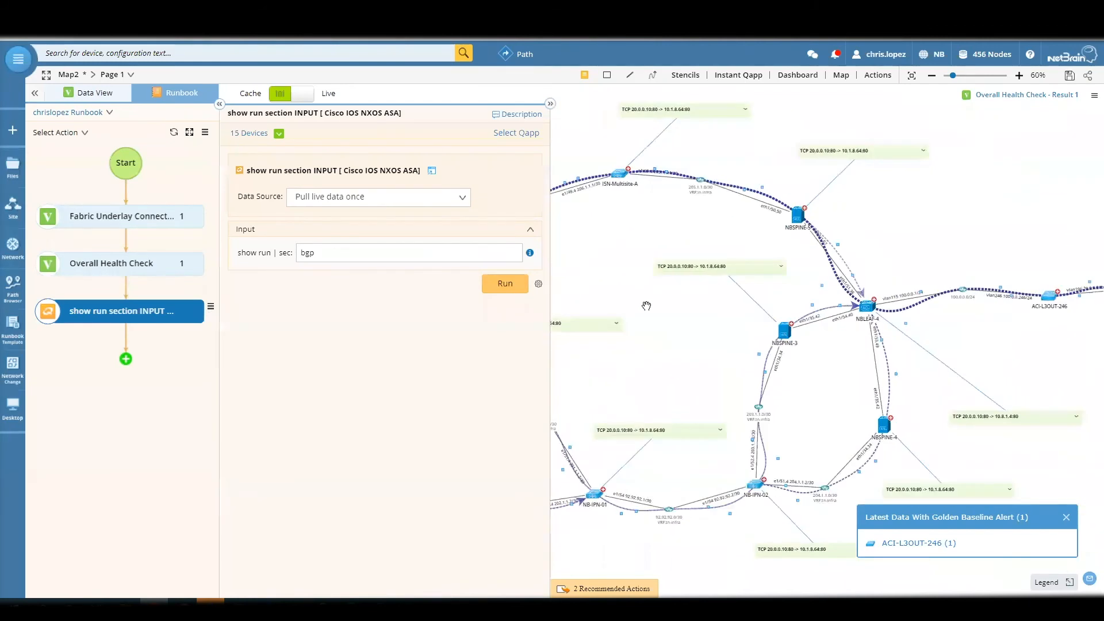
drag(672, 310, 793, 341)
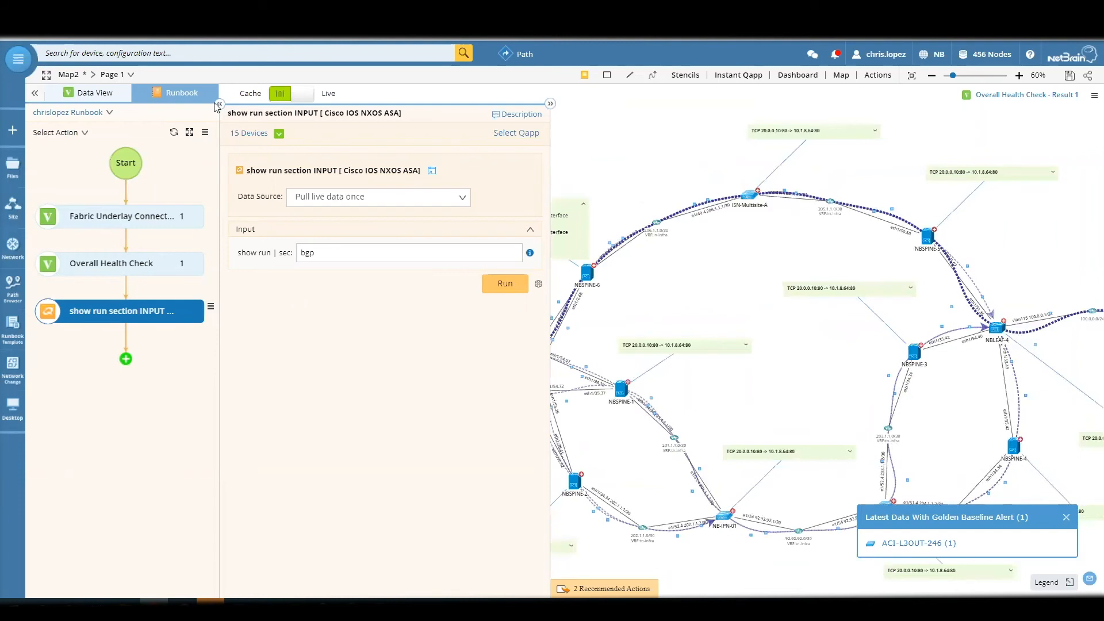
click(219, 104)
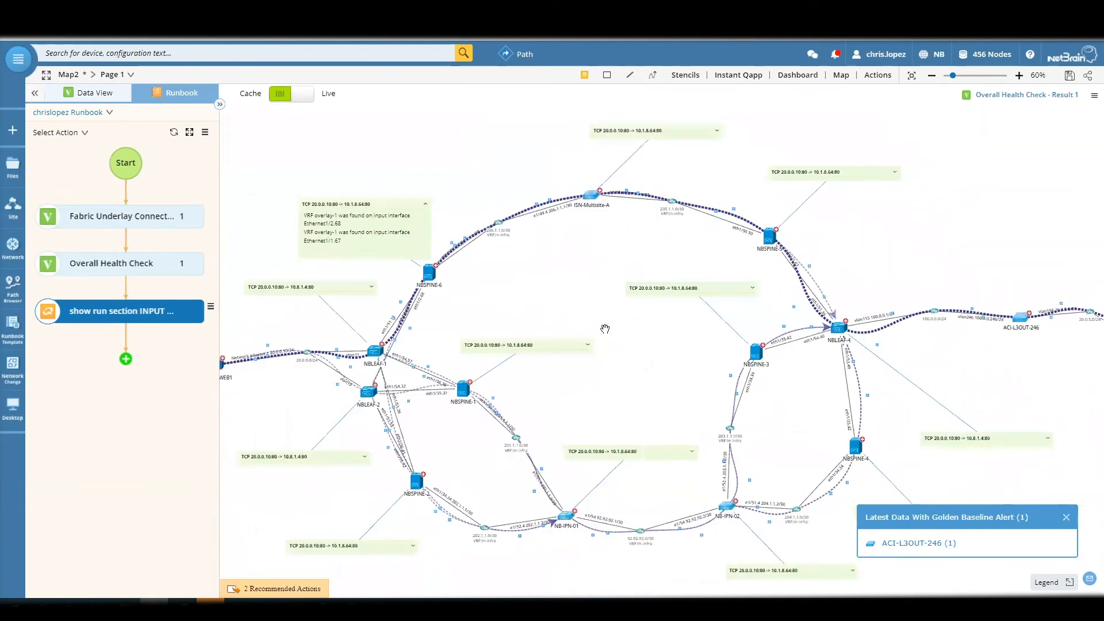
scroll(605, 329, up, 4)
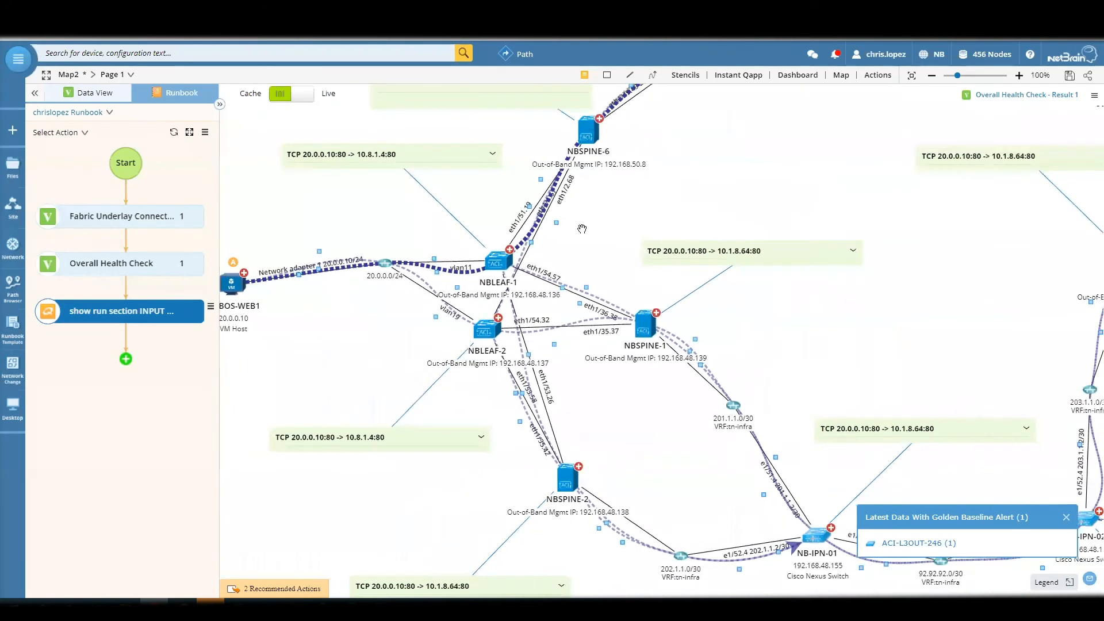
drag(649, 208, 627, 252)
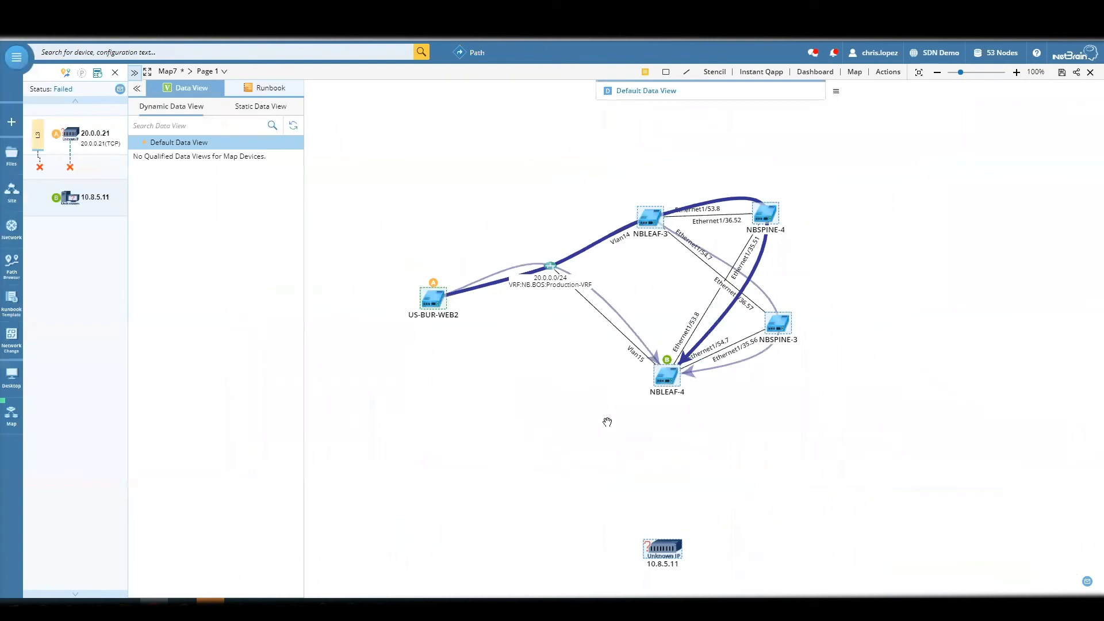
- Display the path details from US-BUR-WEB2 to 10.8.5.11 and the device log of the NBLEAF-4 hop
click(584, 252)
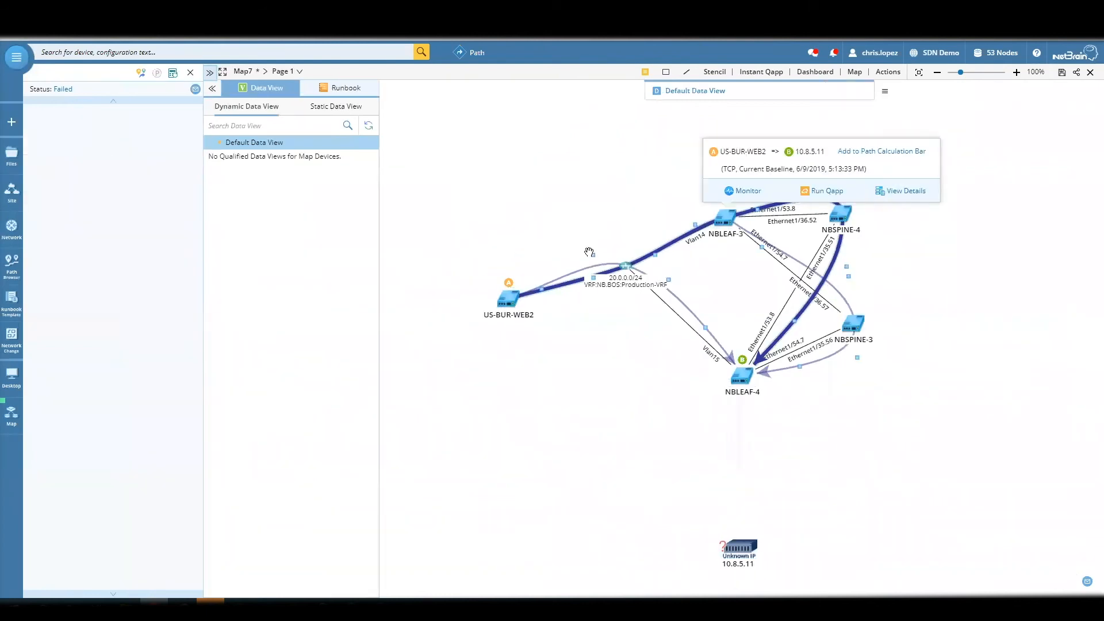
right_click(685, 247)
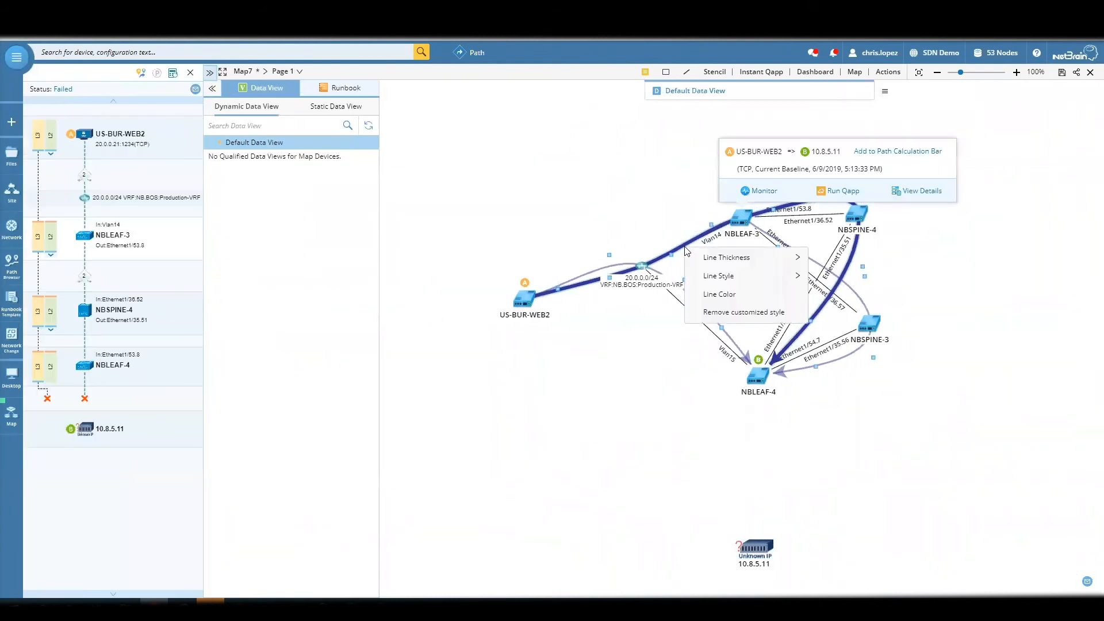
click(937, 194)
click(119, 370)
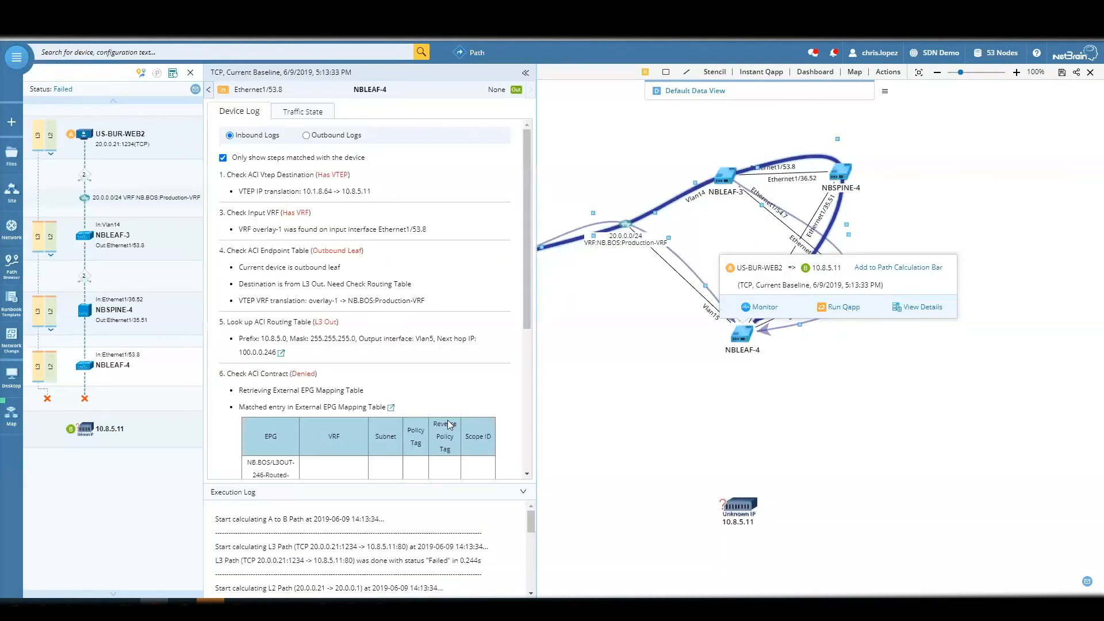
- Examine NBLEAF-4's ACI contract check, highlight its Filter Table result line, and close the log to inspect the path map
scroll(414, 384, down, 1)
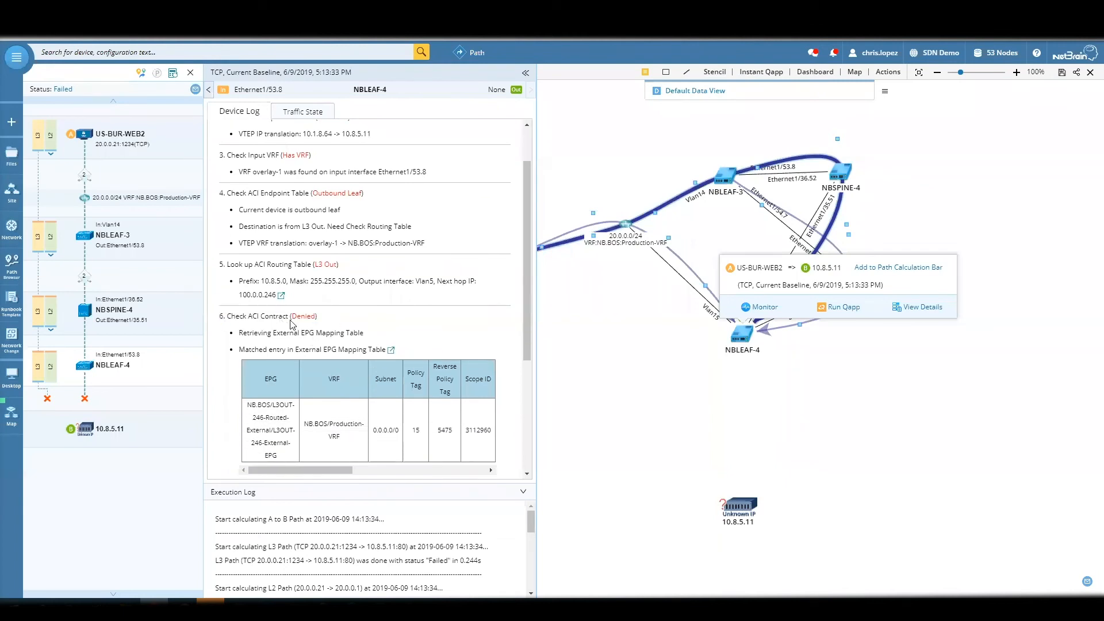
scroll(298, 335, down, 1)
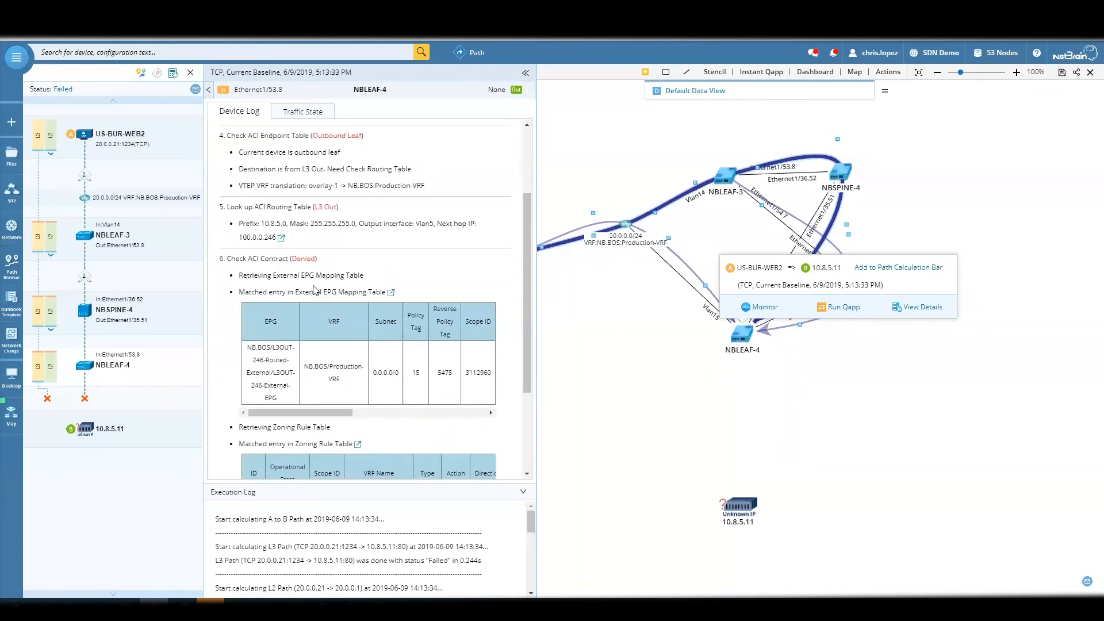
scroll(360, 296, down, 1)
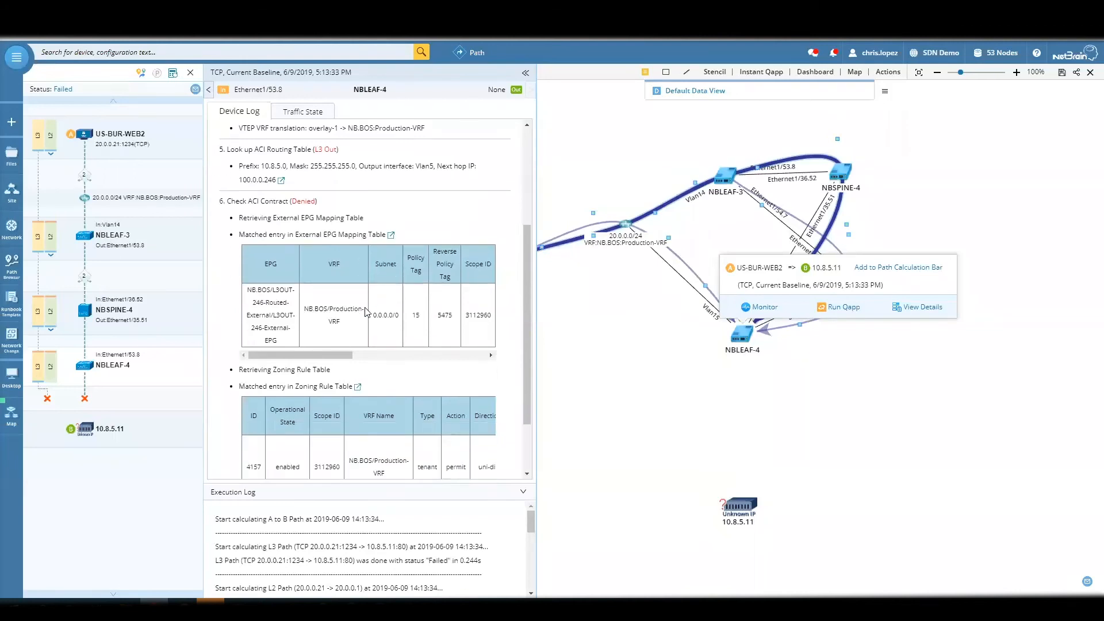
scroll(374, 325, down, 1)
drag(416, 459, 222, 473)
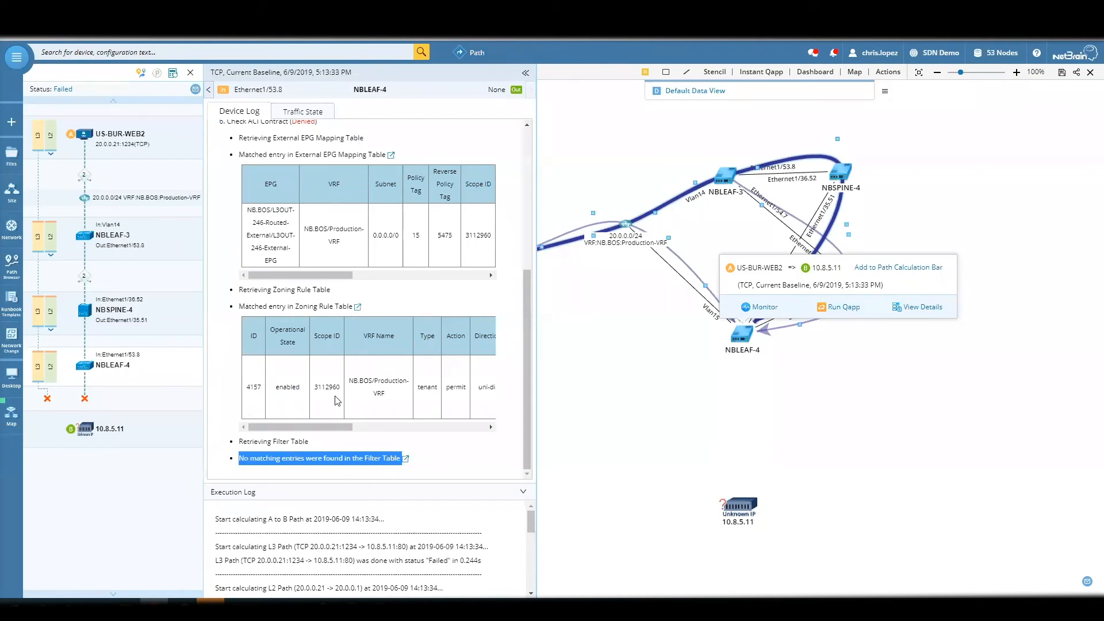
click(526, 72)
drag(461, 130, 505, 157)
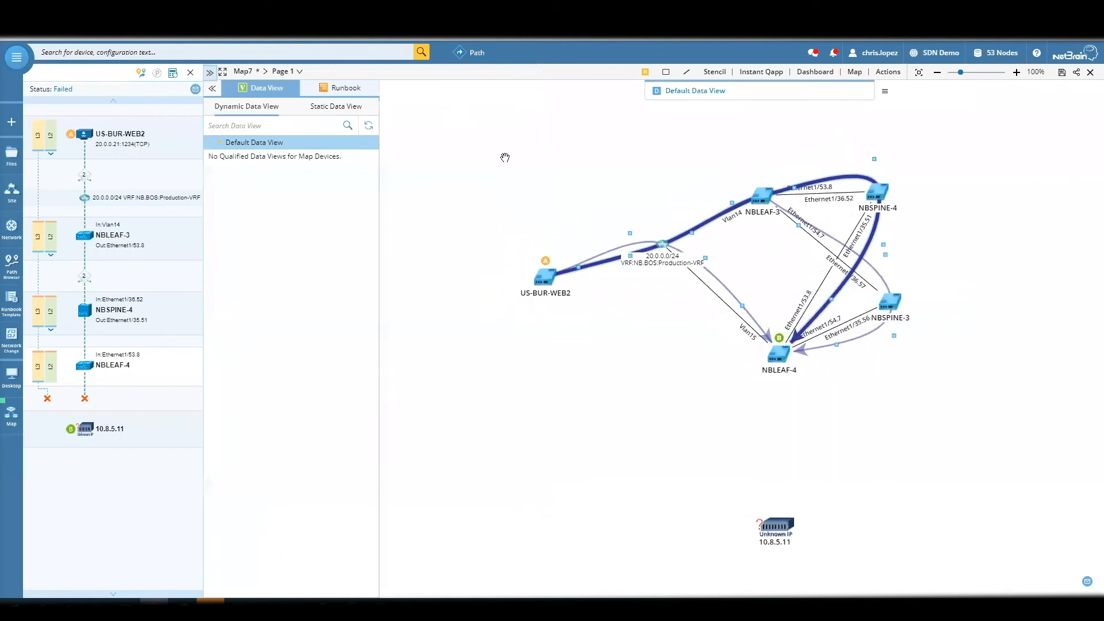
scroll(541, 222, up, 1)
scroll(727, 365, up, 1)
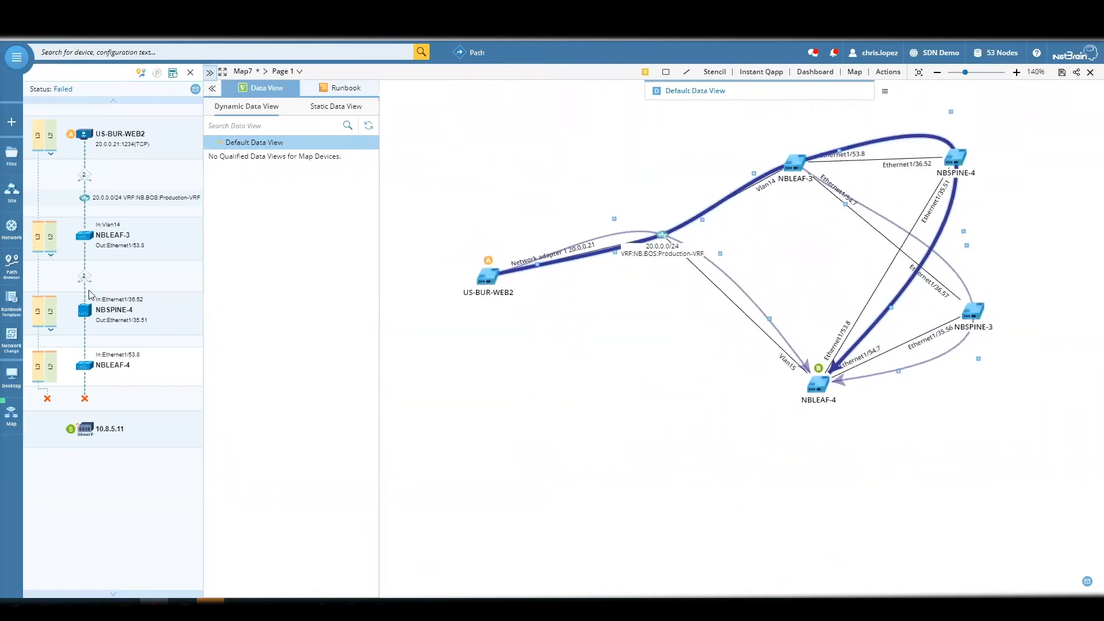
- Create a network change from the shared template ACI Change Web Port To 8000
click(7, 333)
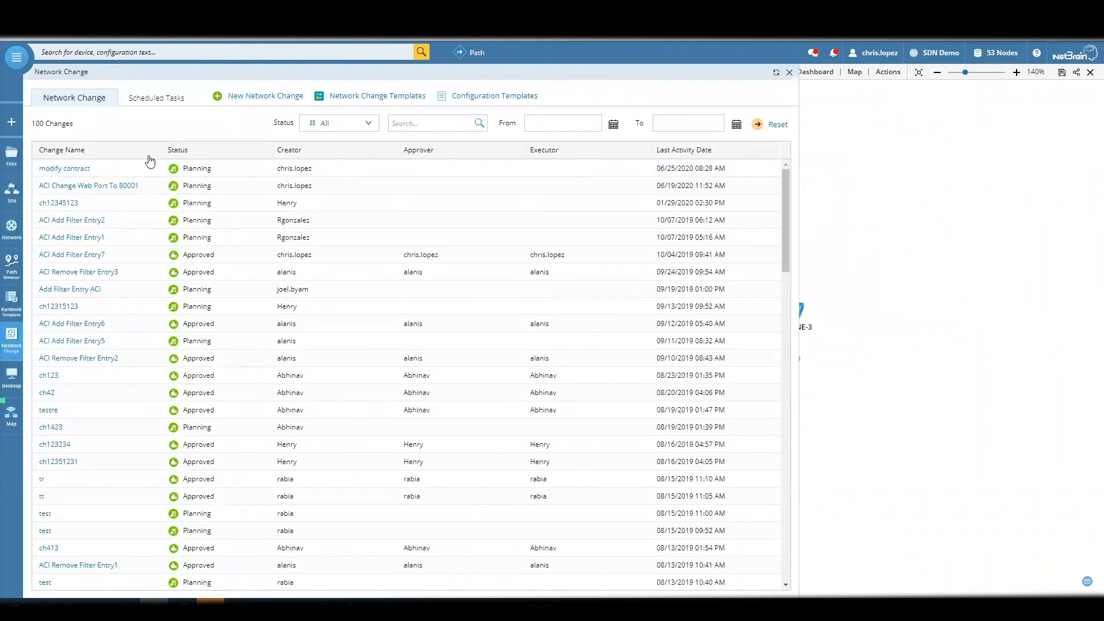
click(81, 170)
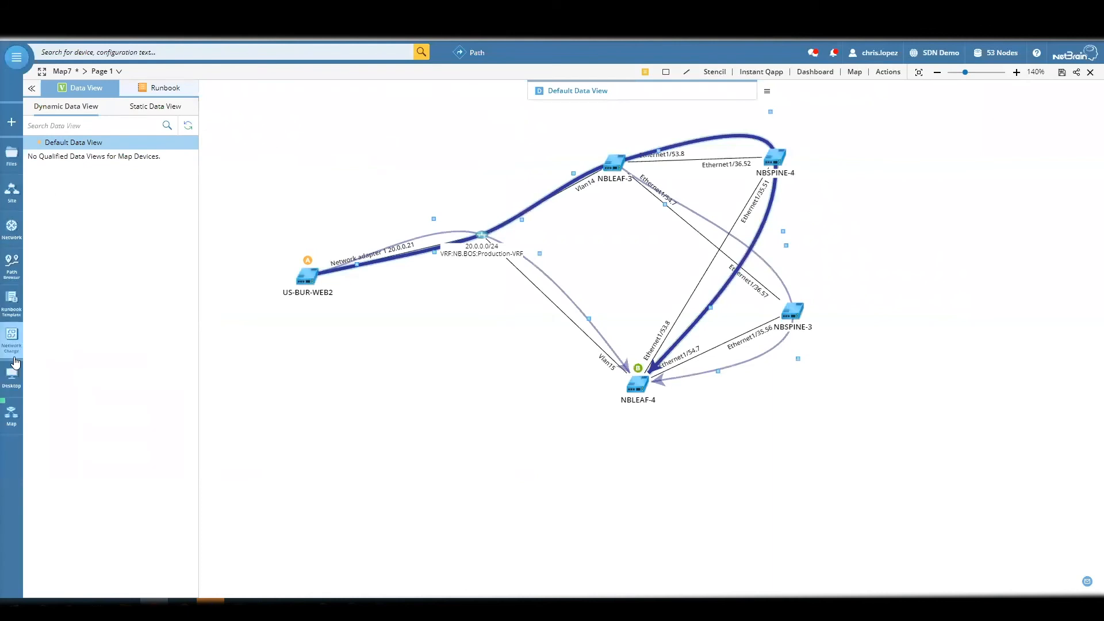
click(12, 338)
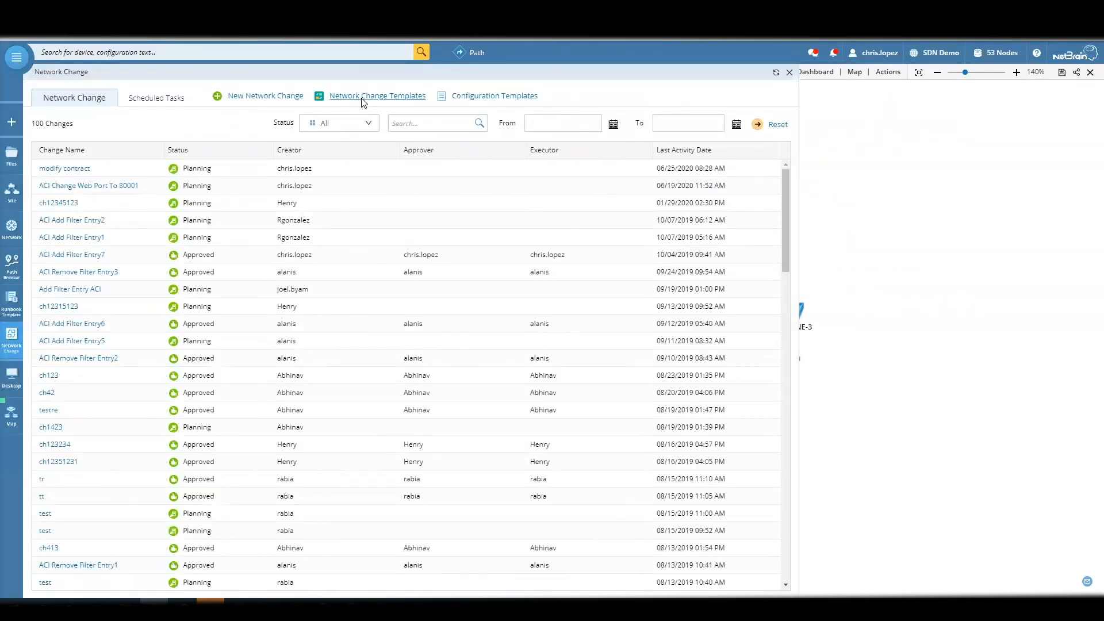
click(363, 99)
click(101, 184)
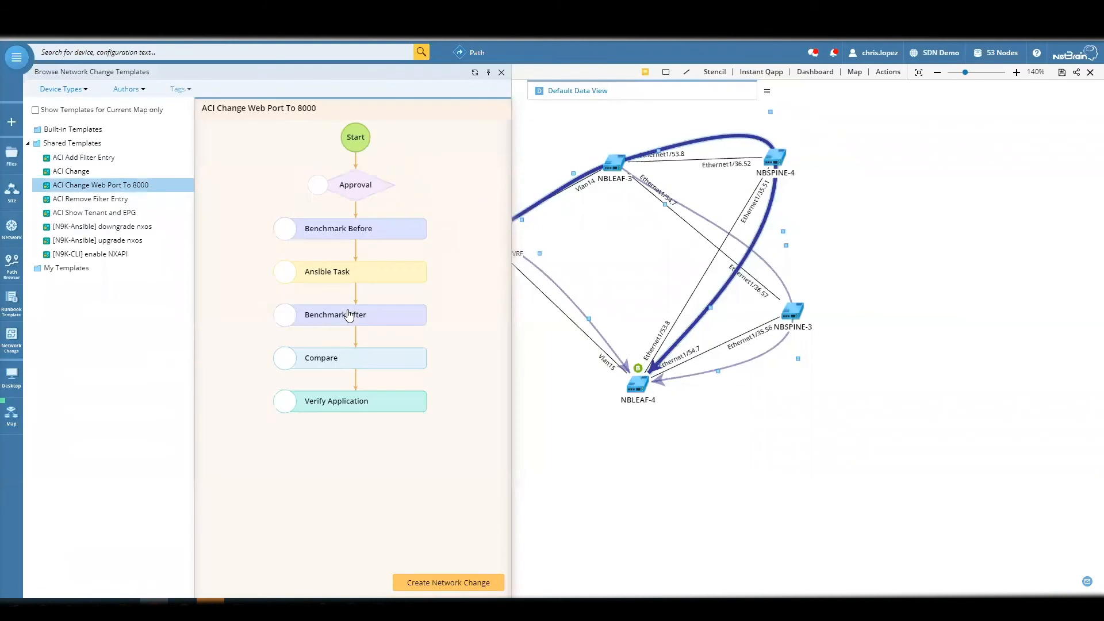
click(447, 585)
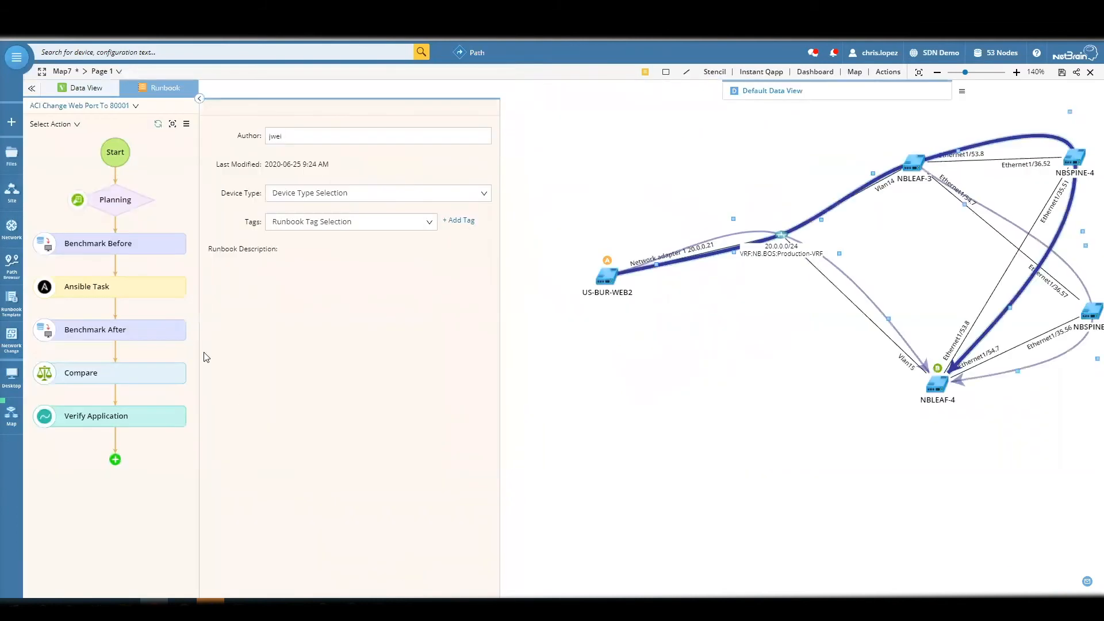
- Review the Ansible Task's playbook, its inventory template and the available source options, keeping Manually Defined
click(125, 289)
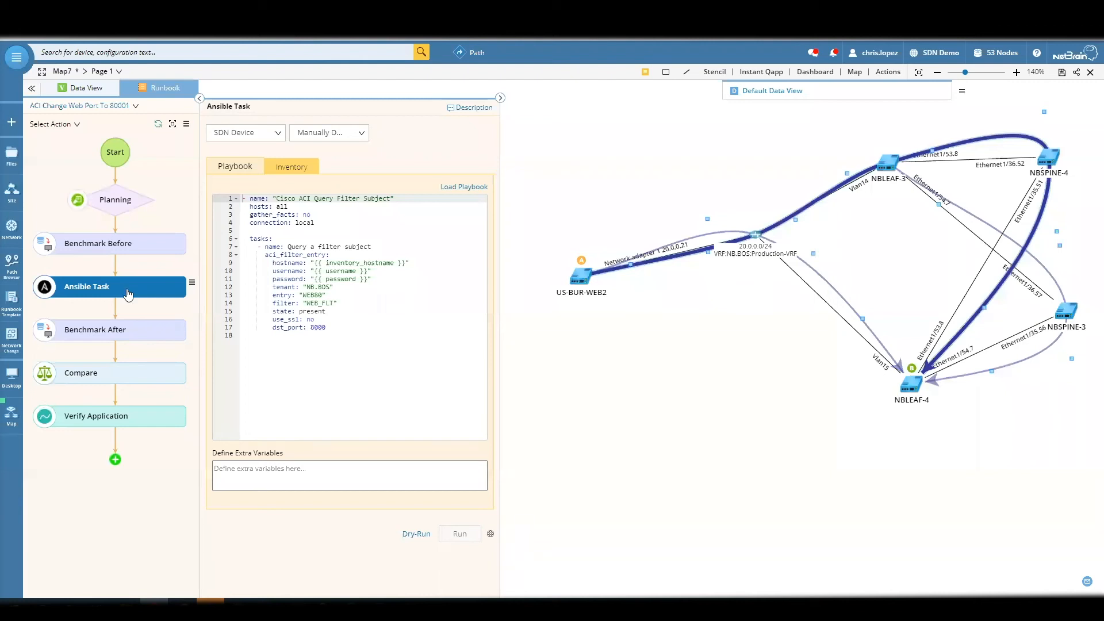
mouse_move(135, 249)
click(296, 169)
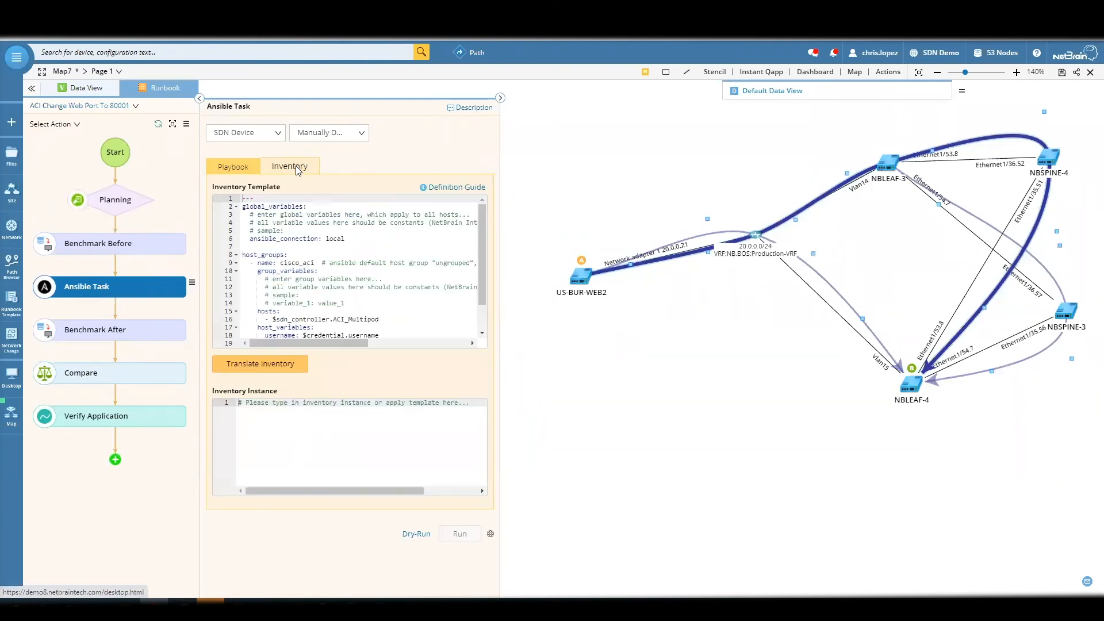
click(325, 132)
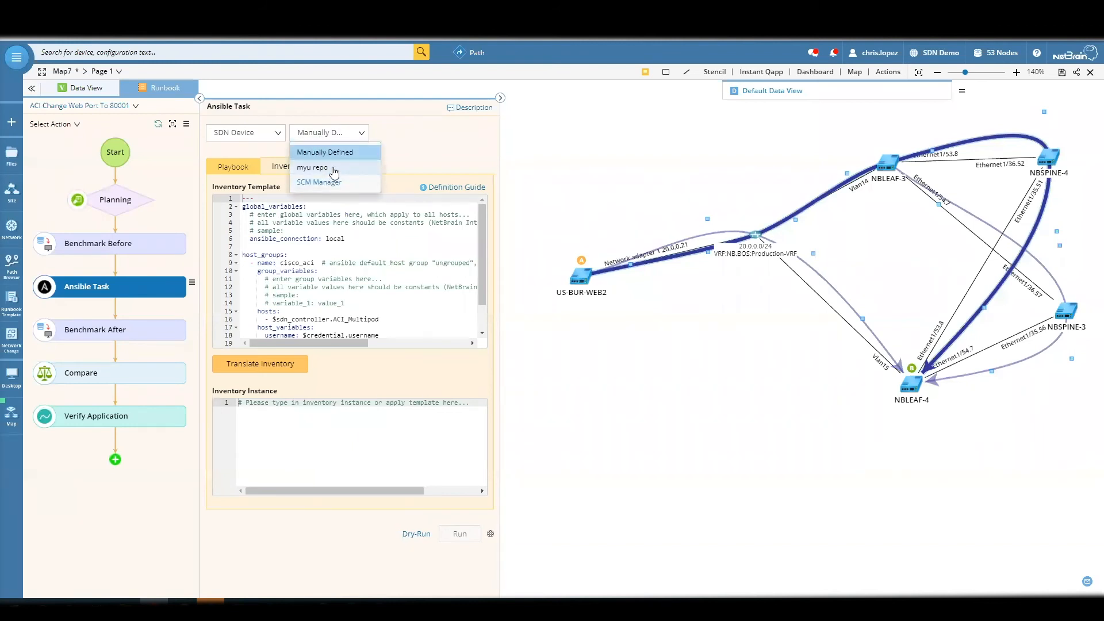
click(413, 147)
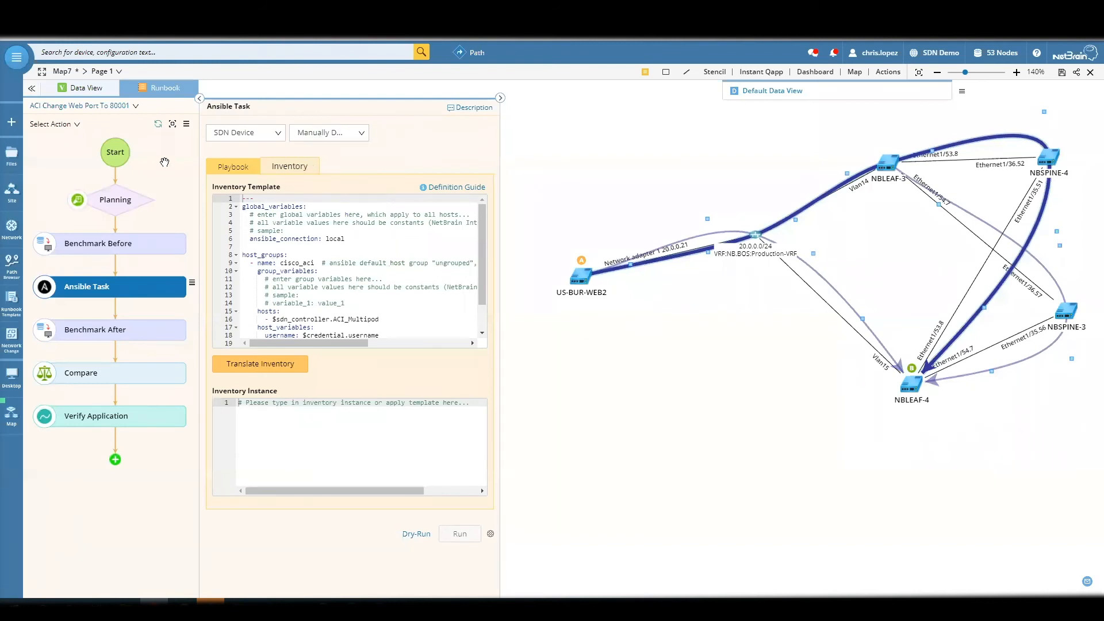
- Return to the Ansible Task's playbook and highlight the use_ssl and dst_port lines
click(238, 171)
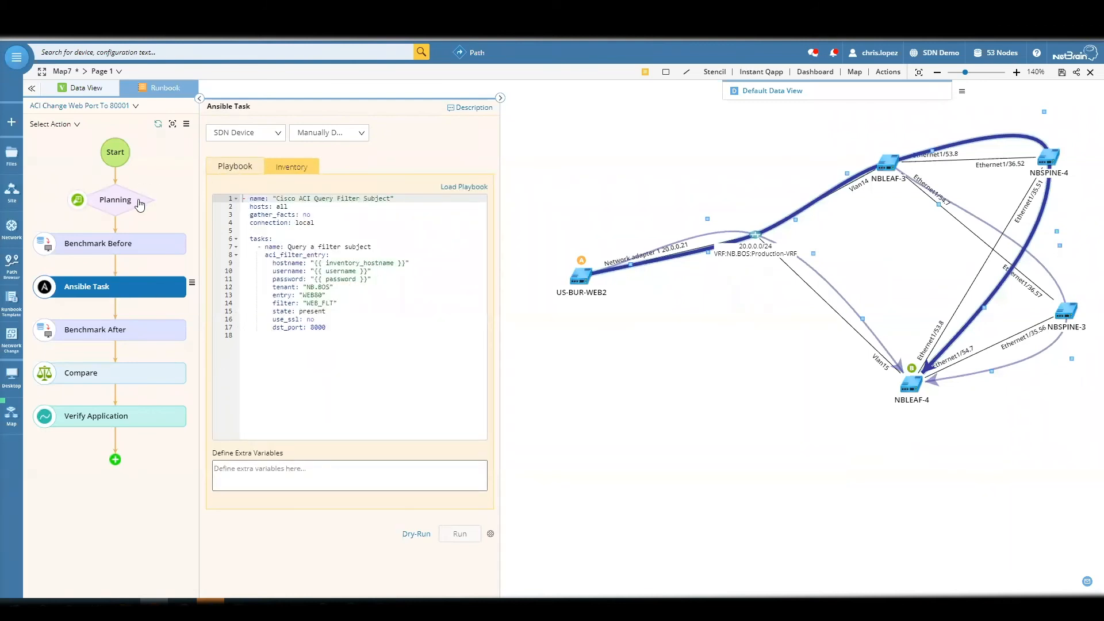
drag(344, 338, 220, 323)
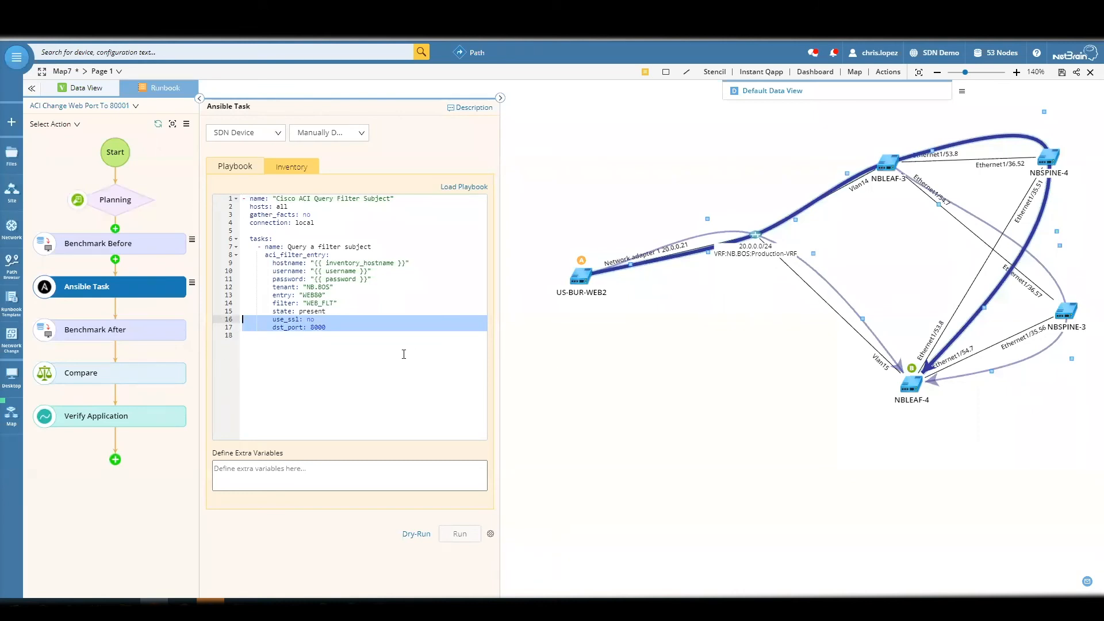
drag(585, 286, 556, 268)
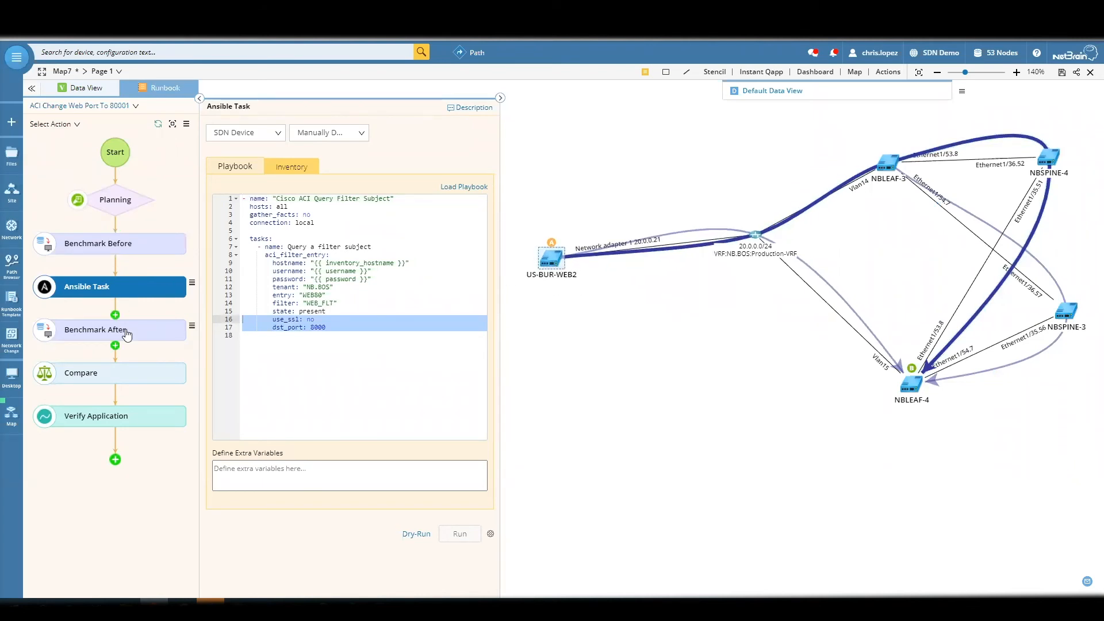
- Submit an approval request for the planned change through the NetBrain approval system, selecting an approver
click(120, 209)
click(319, 129)
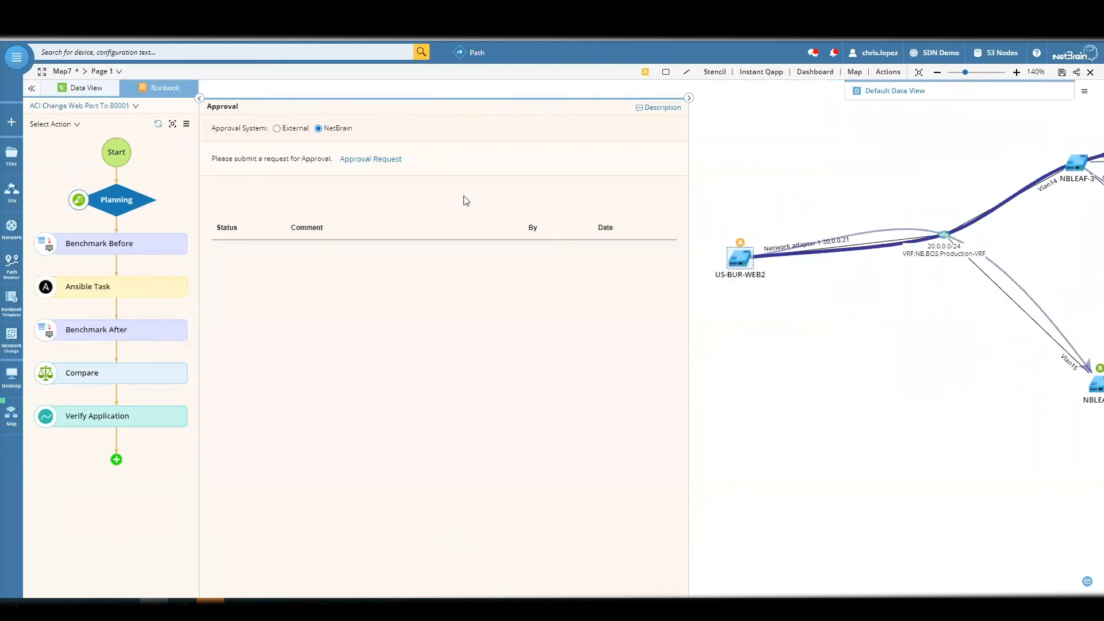
click(391, 159)
click(560, 131)
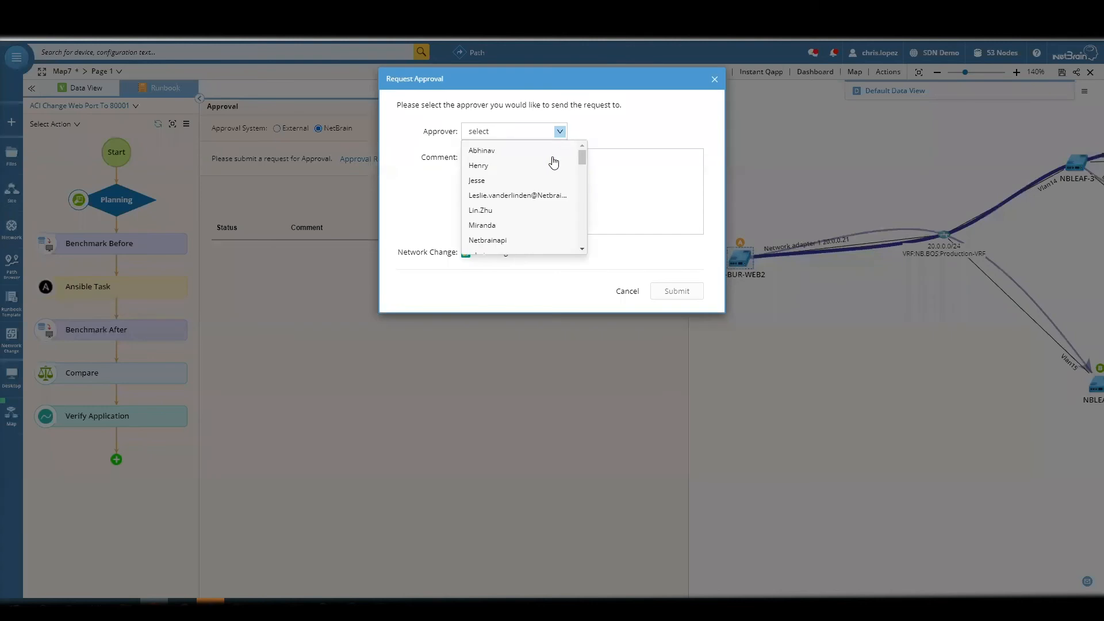
scroll(516, 219, down, 4)
scroll(516, 218, up, 5)
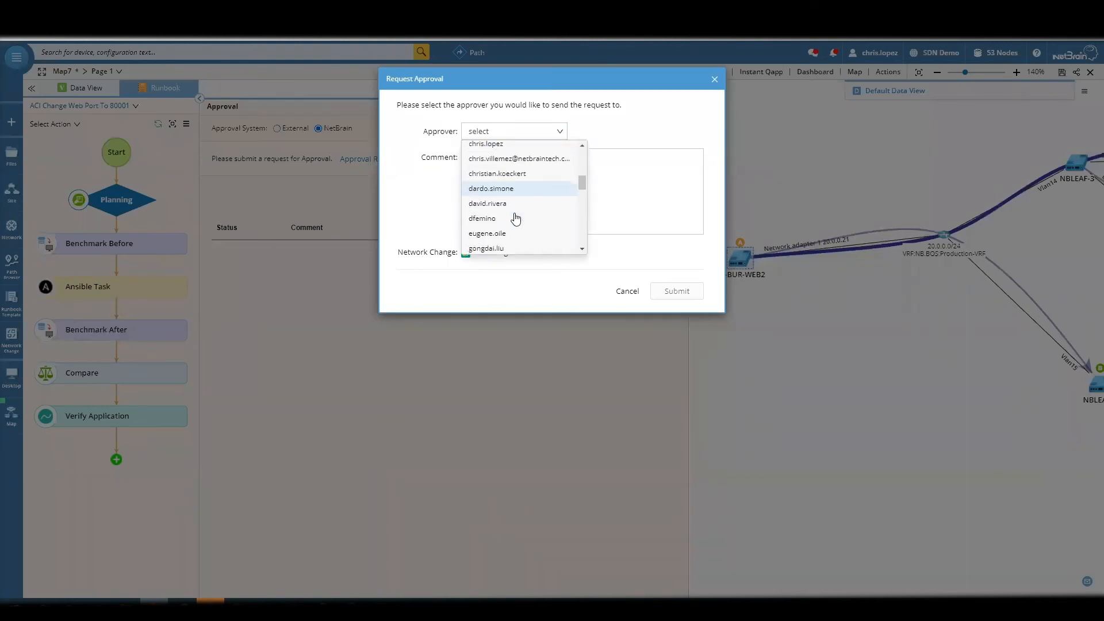
click(525, 199)
click(681, 293)
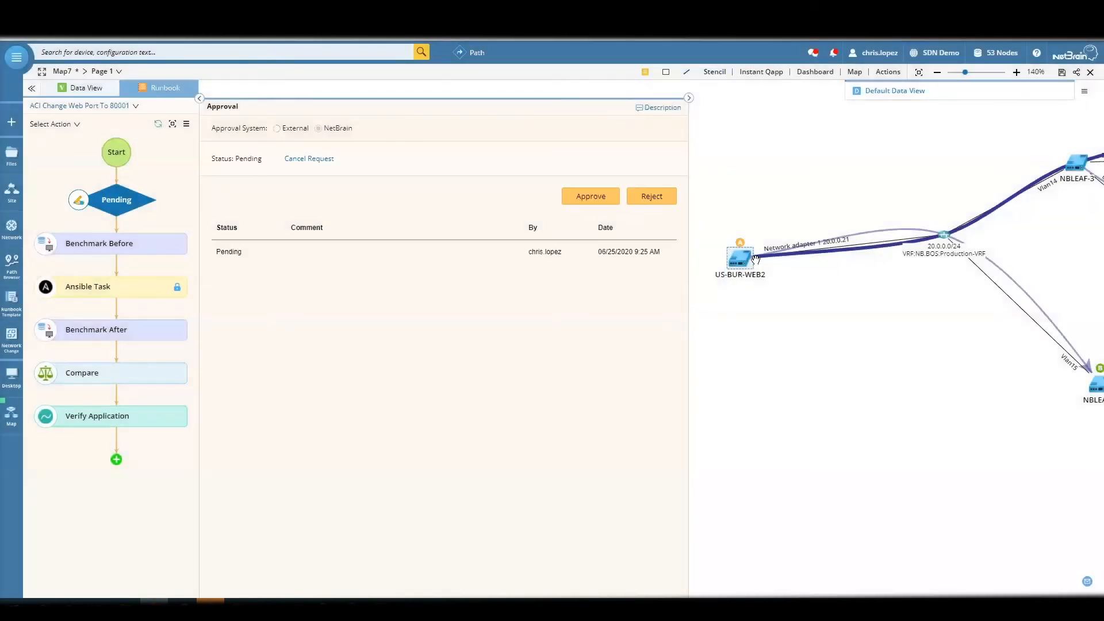
- Approve the pending network change, entering the account password to authorize it
click(582, 199)
click(511, 168)
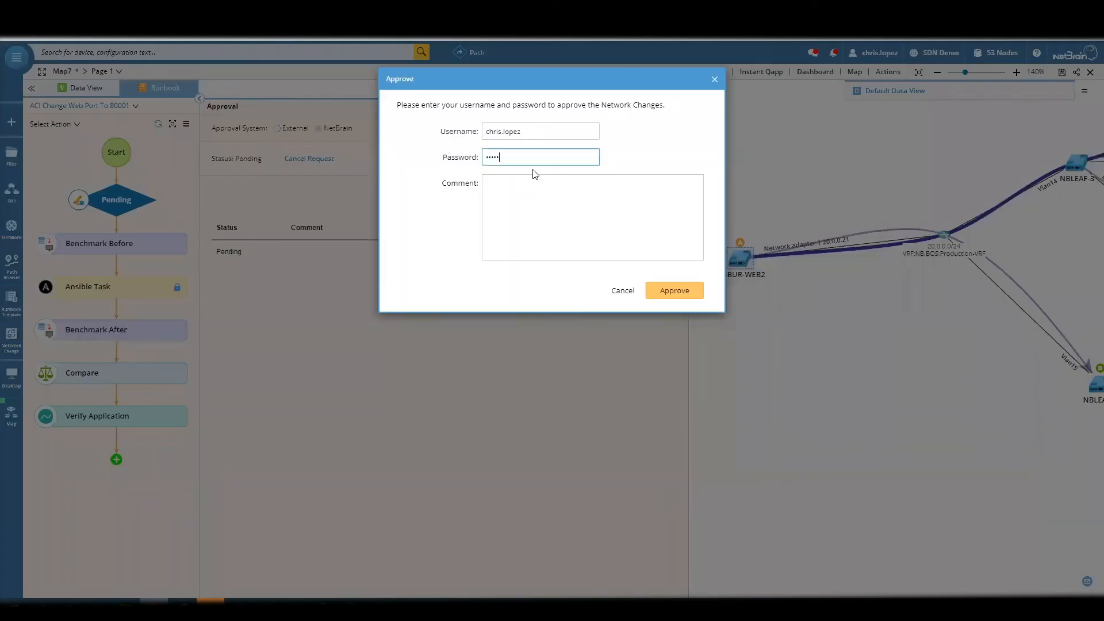
click(682, 289)
click(678, 198)
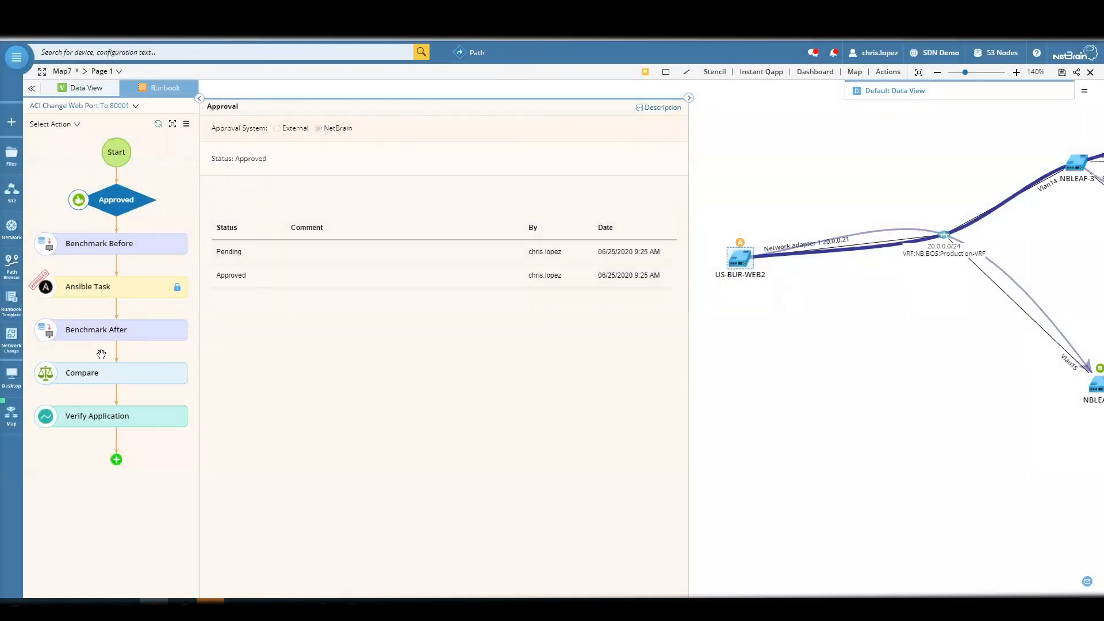
- Review the runbook's Ansible Task, Benchmark After and Verify Application actions
click(160, 290)
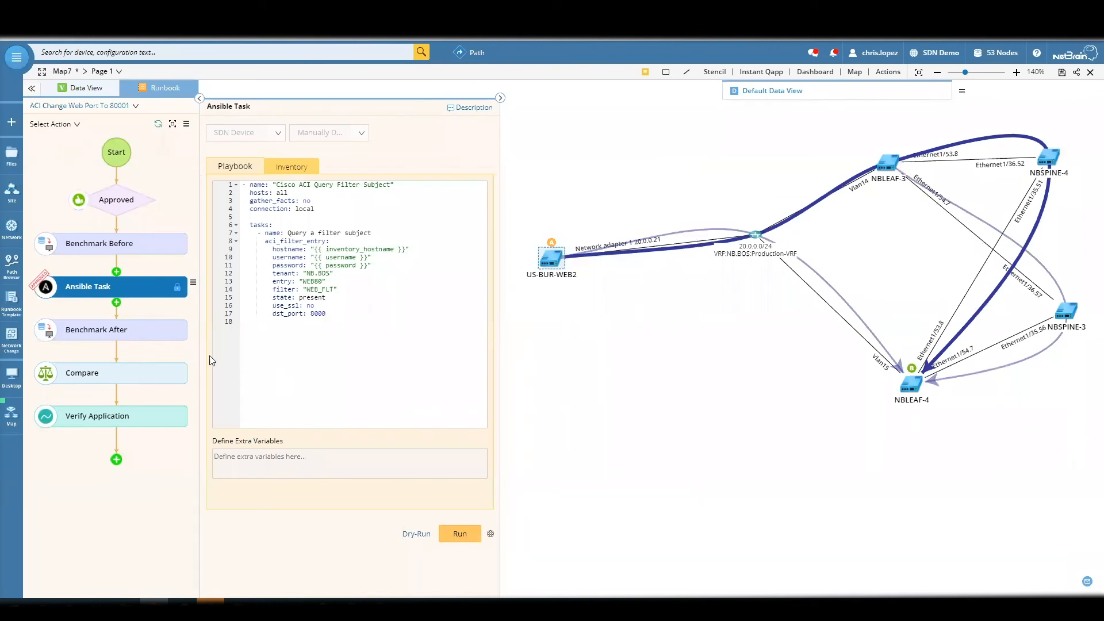
click(127, 332)
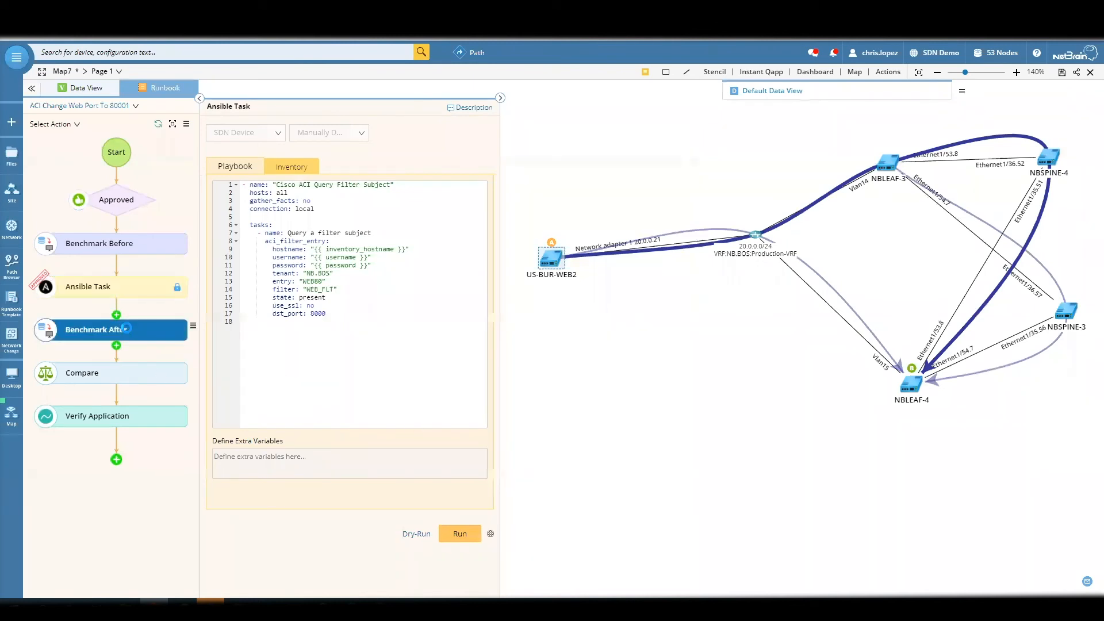
click(127, 294)
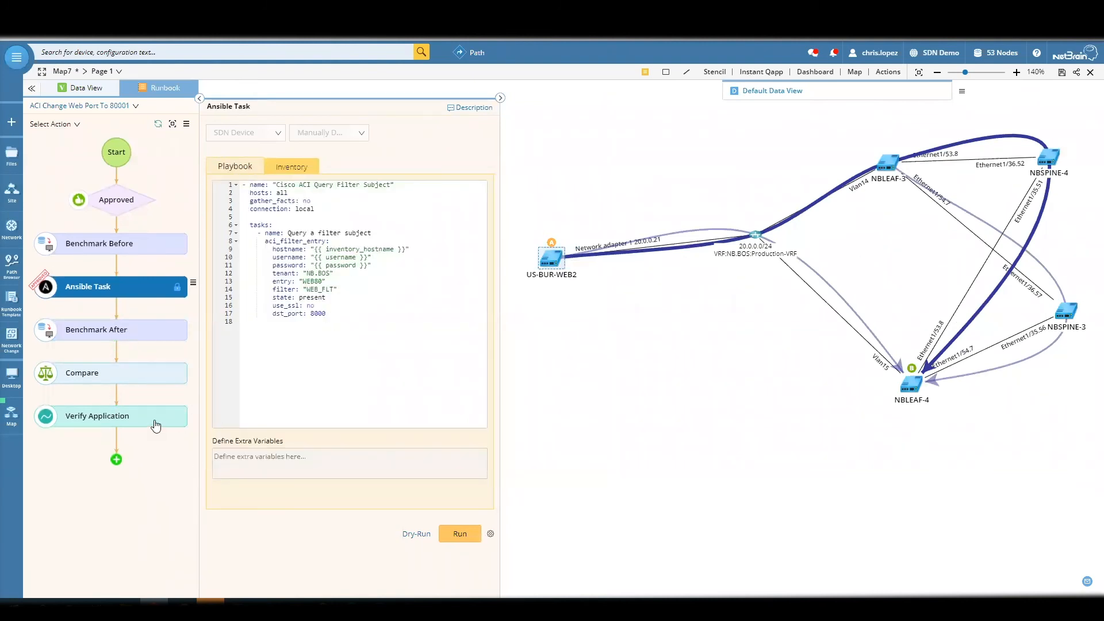
click(452, 535)
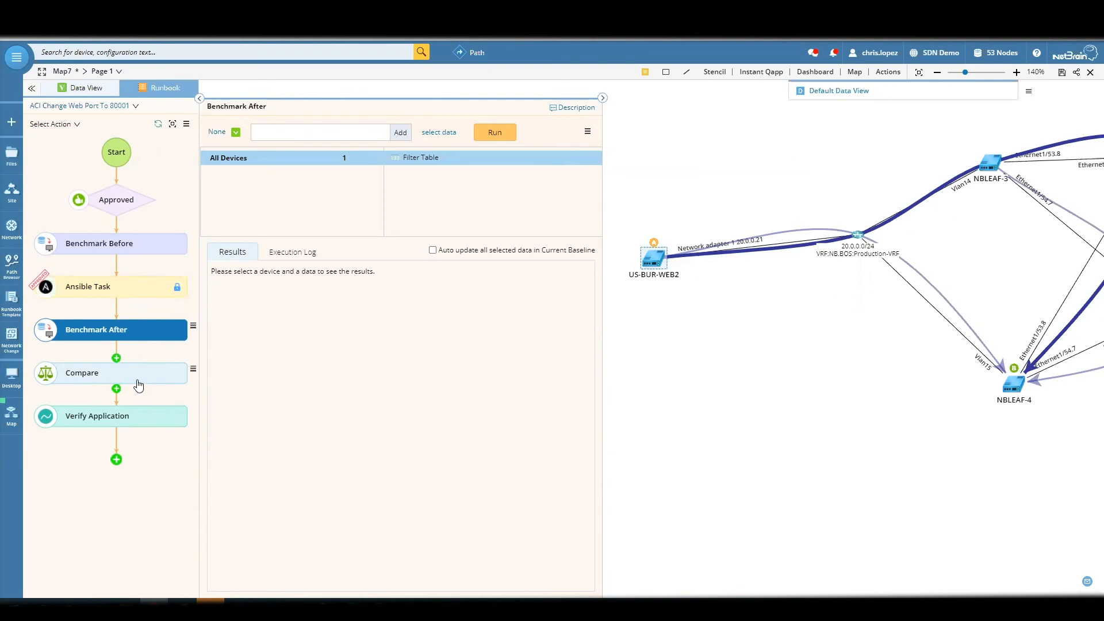
click(141, 415)
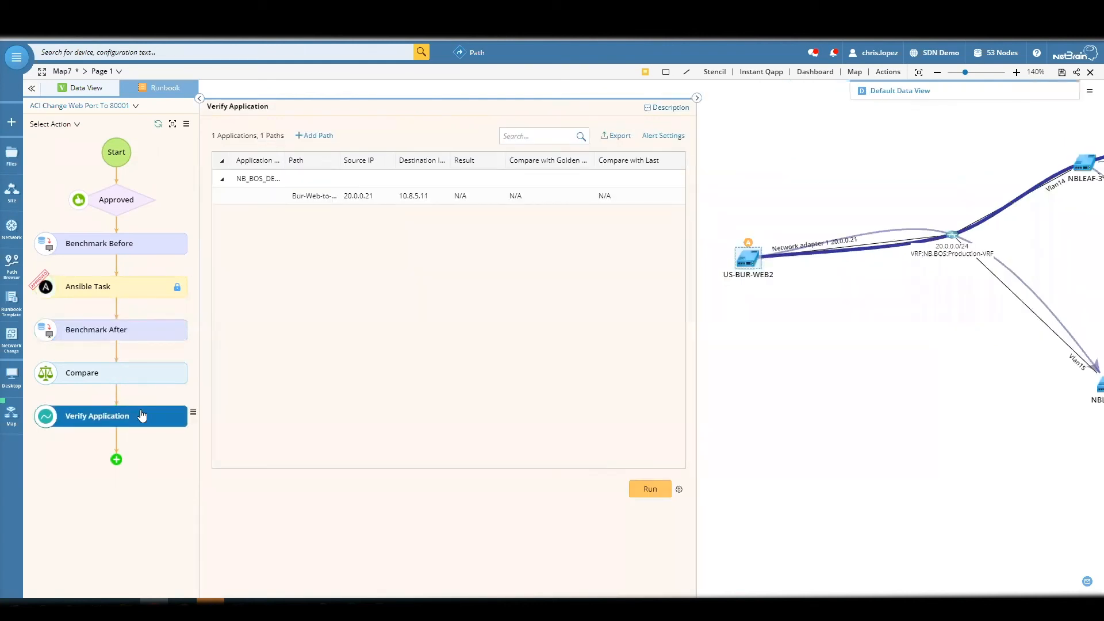
drag(940, 373, 942, 412)
scroll(931, 380, down, 1)
scroll(931, 382, up, 1)
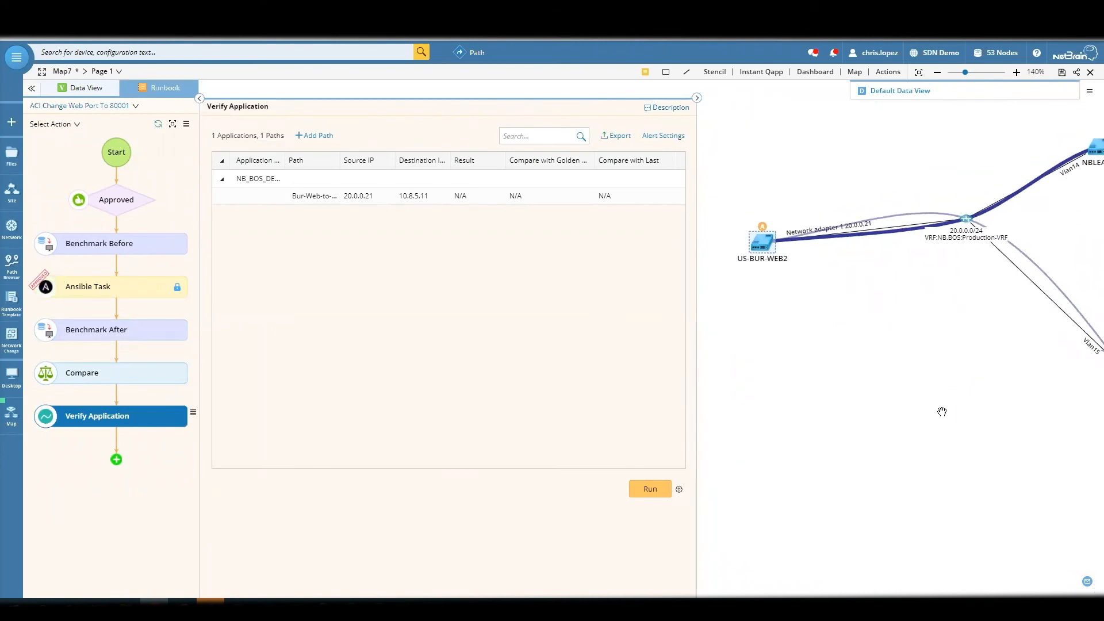
click(126, 288)
click(105, 422)
drag(821, 406, 796, 446)
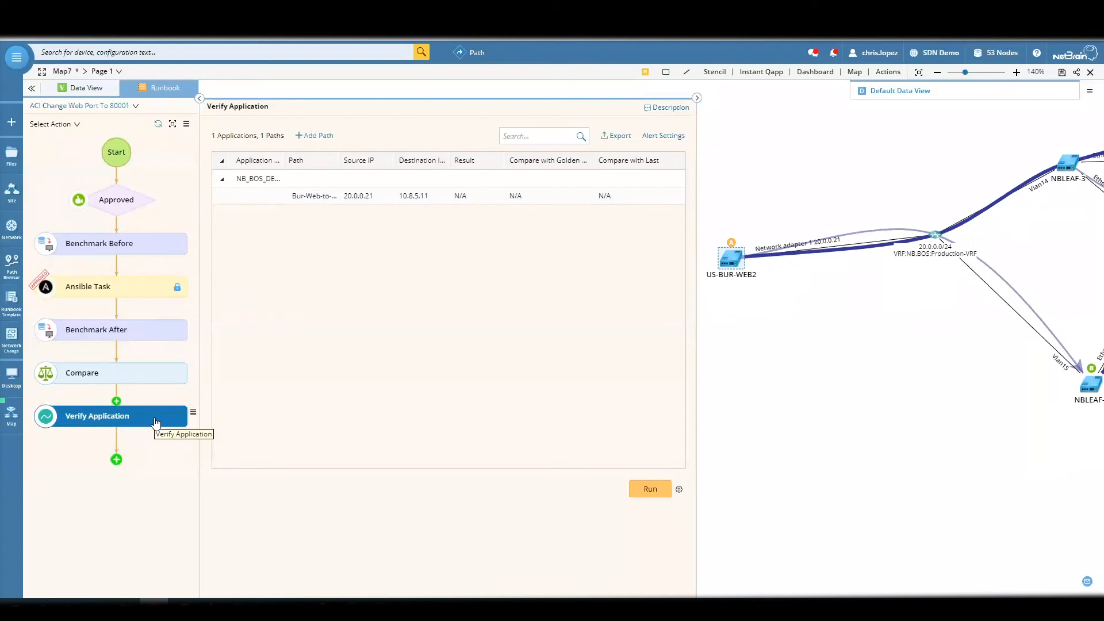
- Check the map drawing options of the path from 20.0.0.21 to 10.8.5.11 and run the application verification
right_click(517, 197)
click(677, 196)
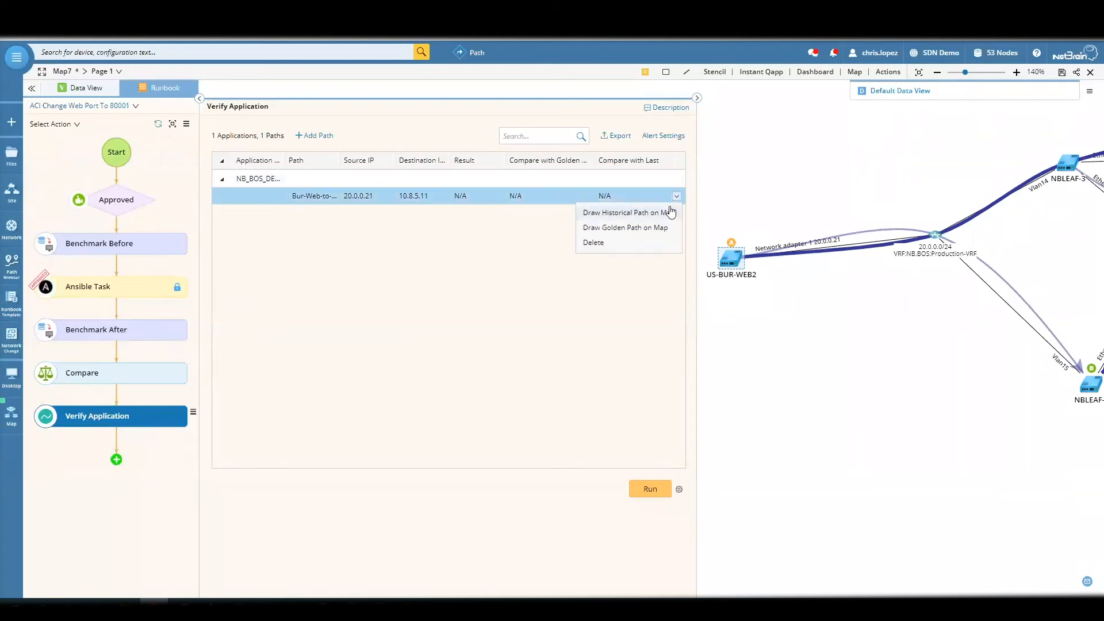
click(519, 246)
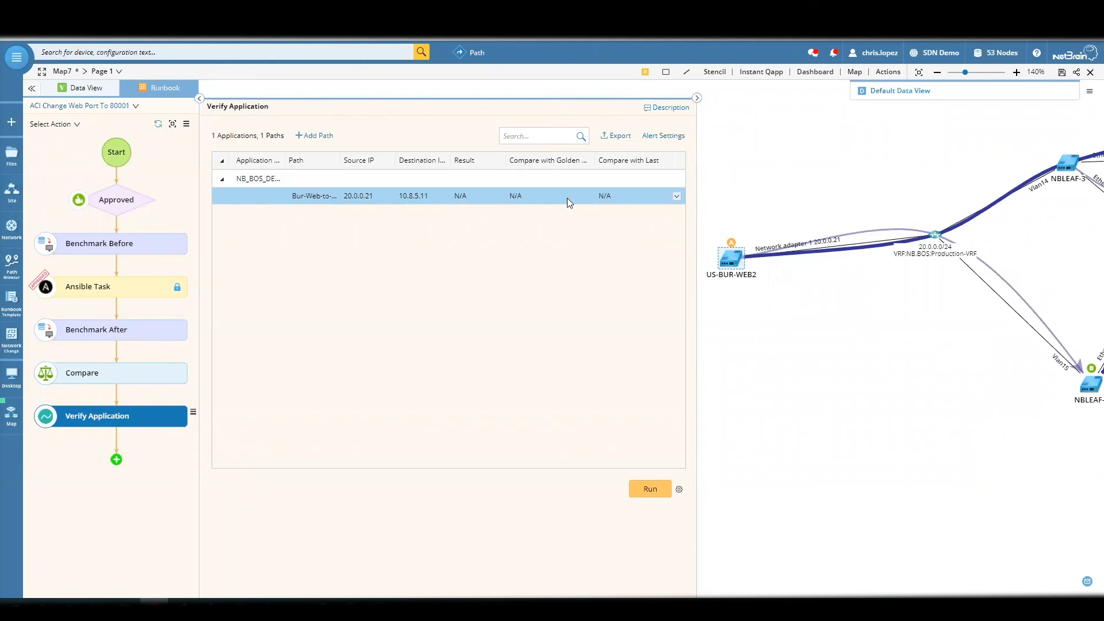
click(677, 196)
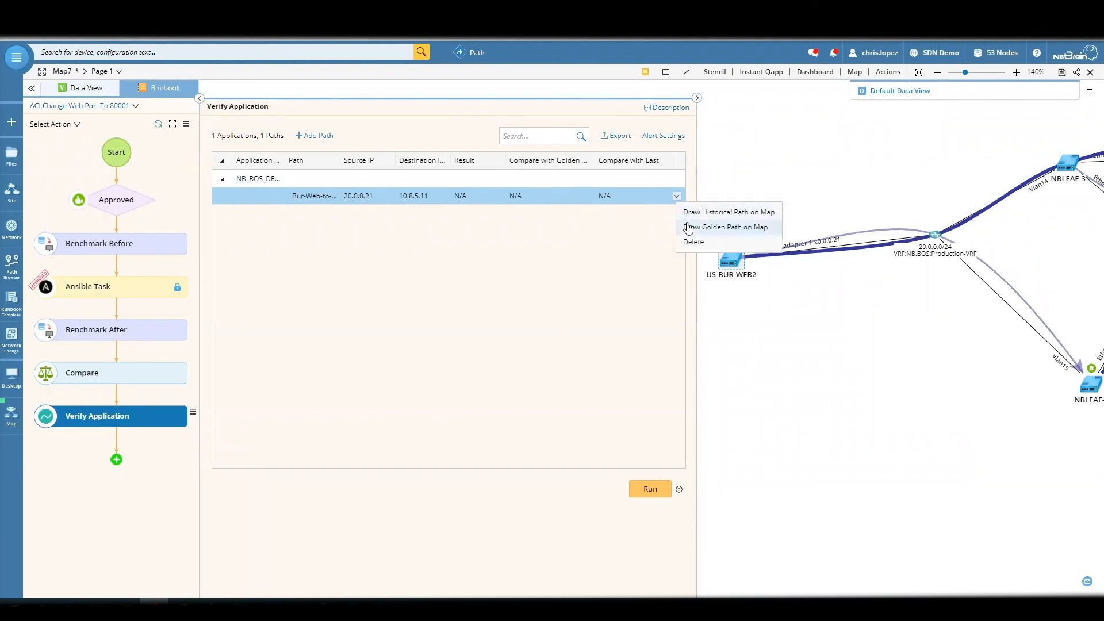
click(645, 483)
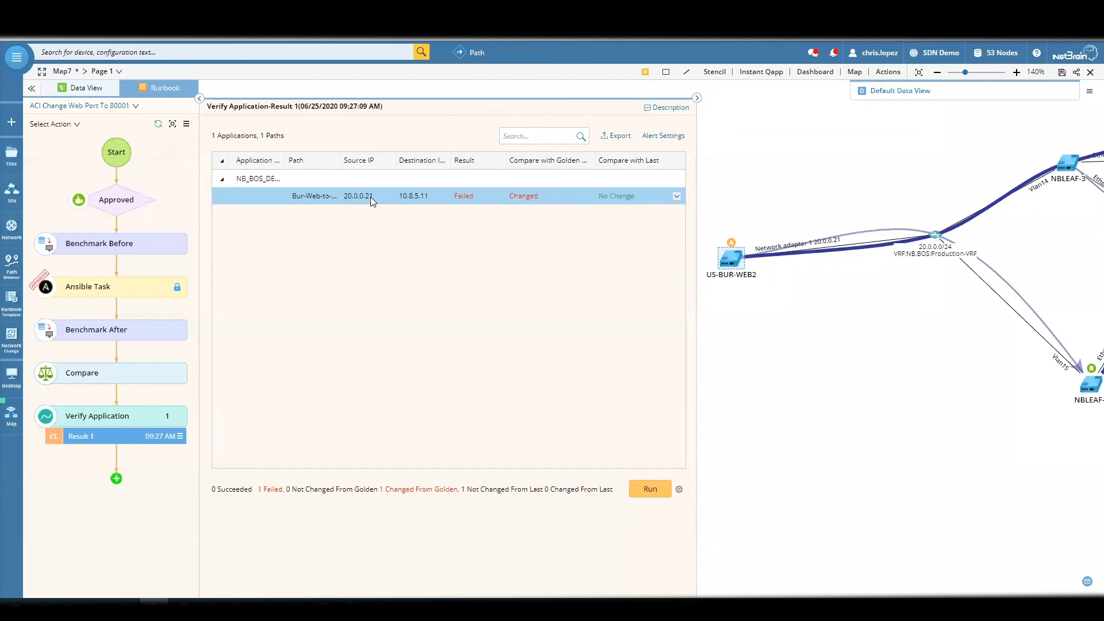
- Draw the verified application's current path on the map, run the verification again and collapse the action details
click(677, 196)
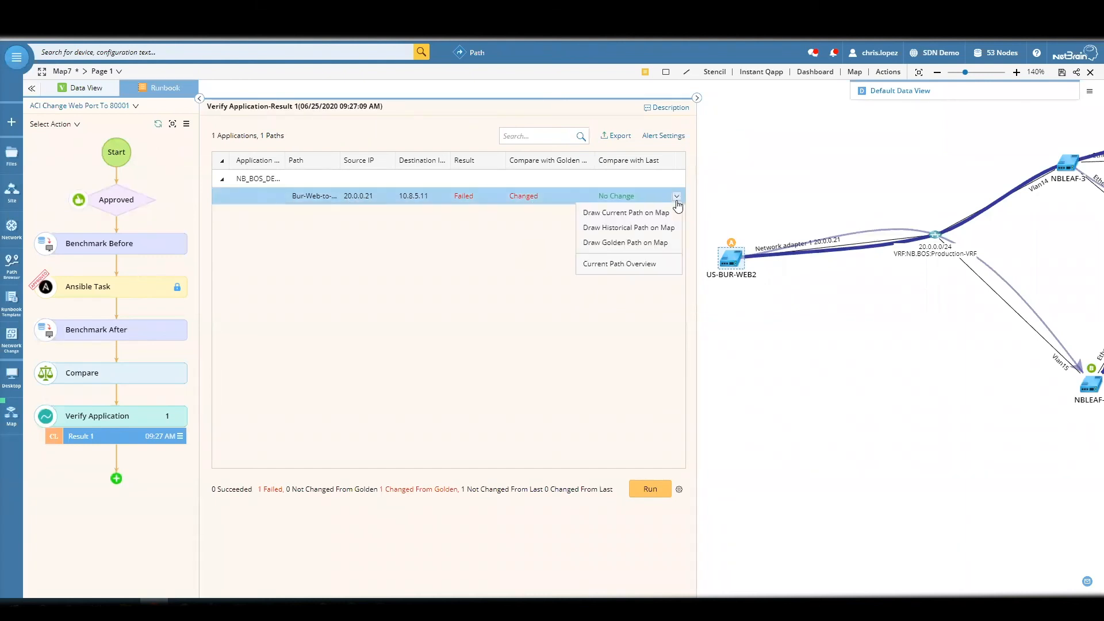
click(661, 213)
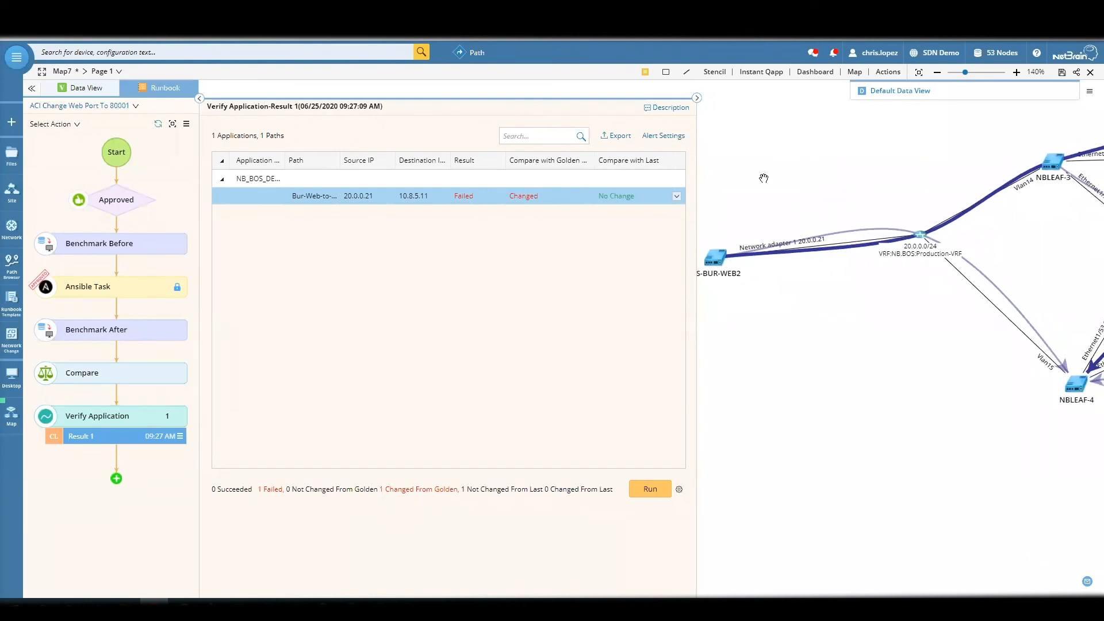
click(647, 488)
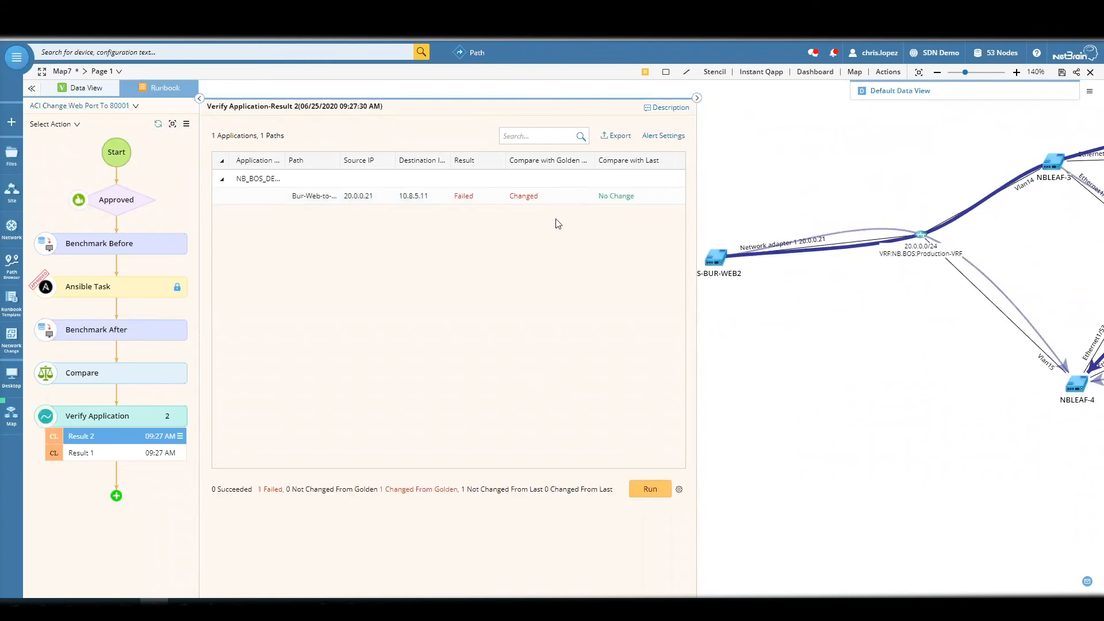
click(554, 199)
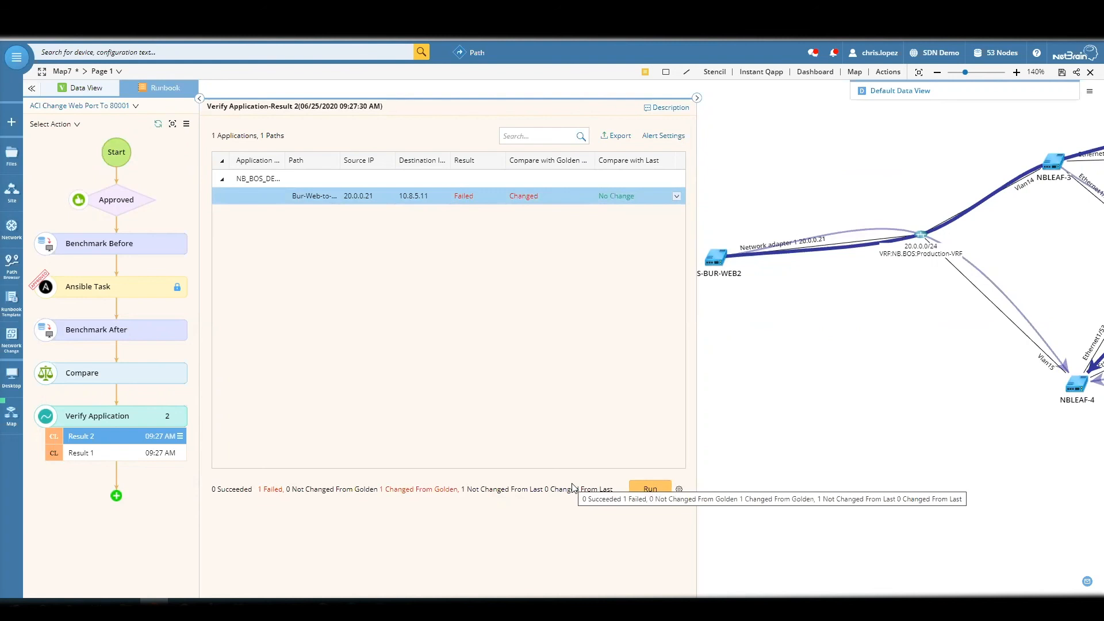
drag(753, 340, 683, 371)
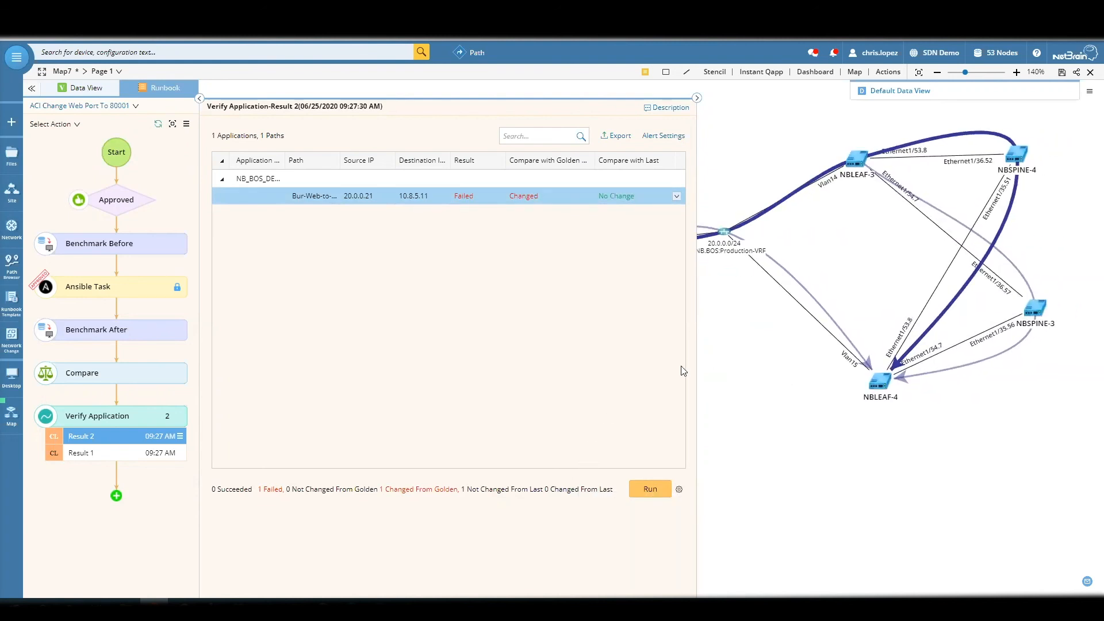
drag(757, 358, 984, 361)
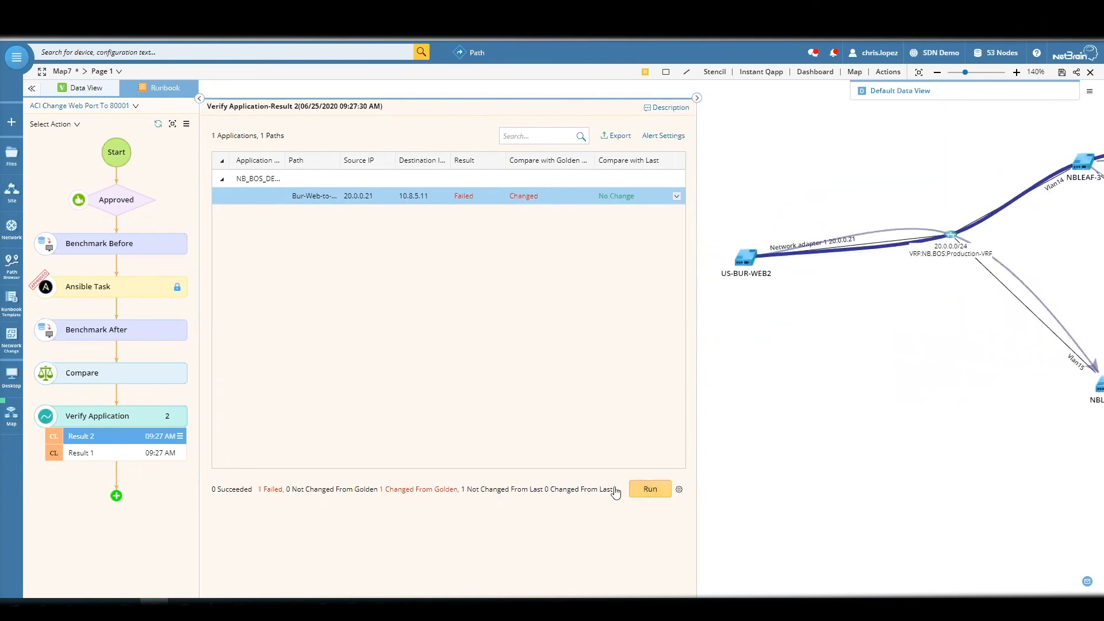
click(199, 99)
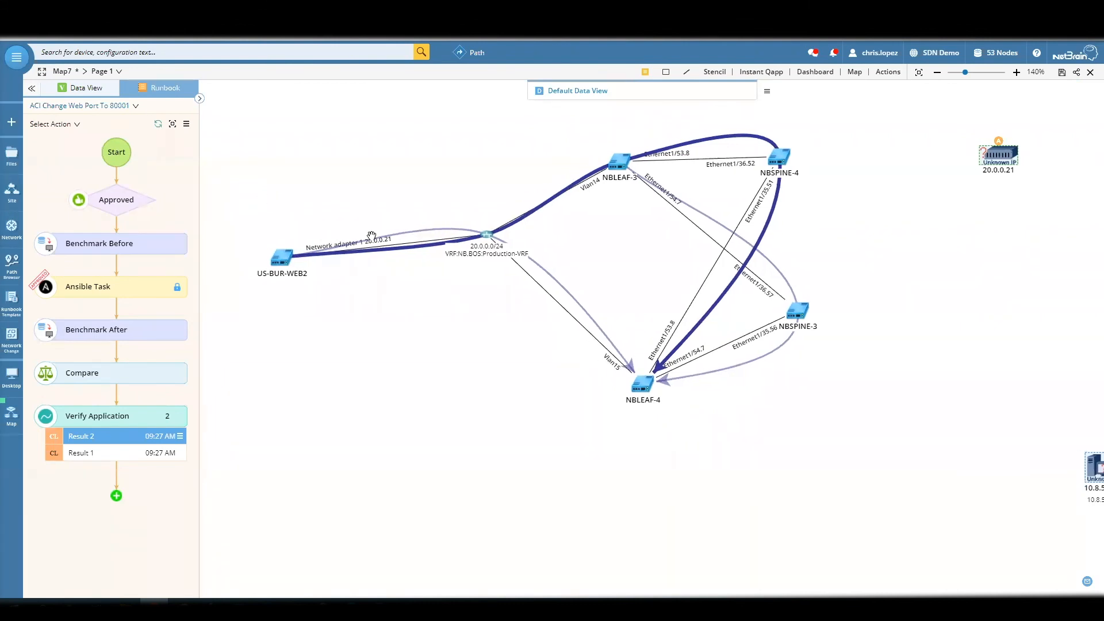
click(150, 290)
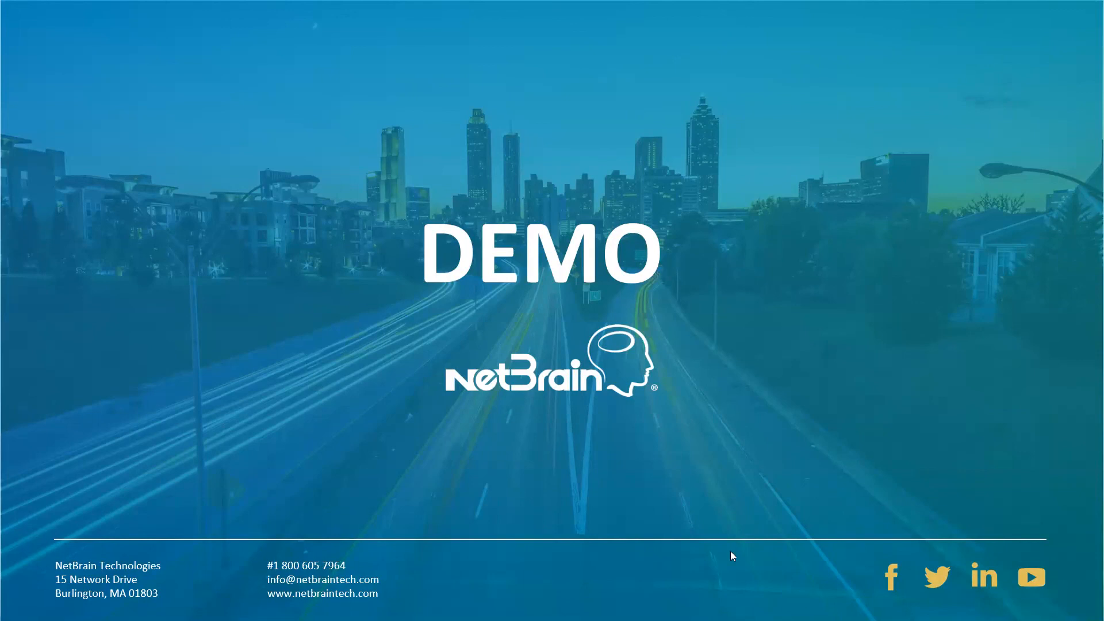
click(539, 361)
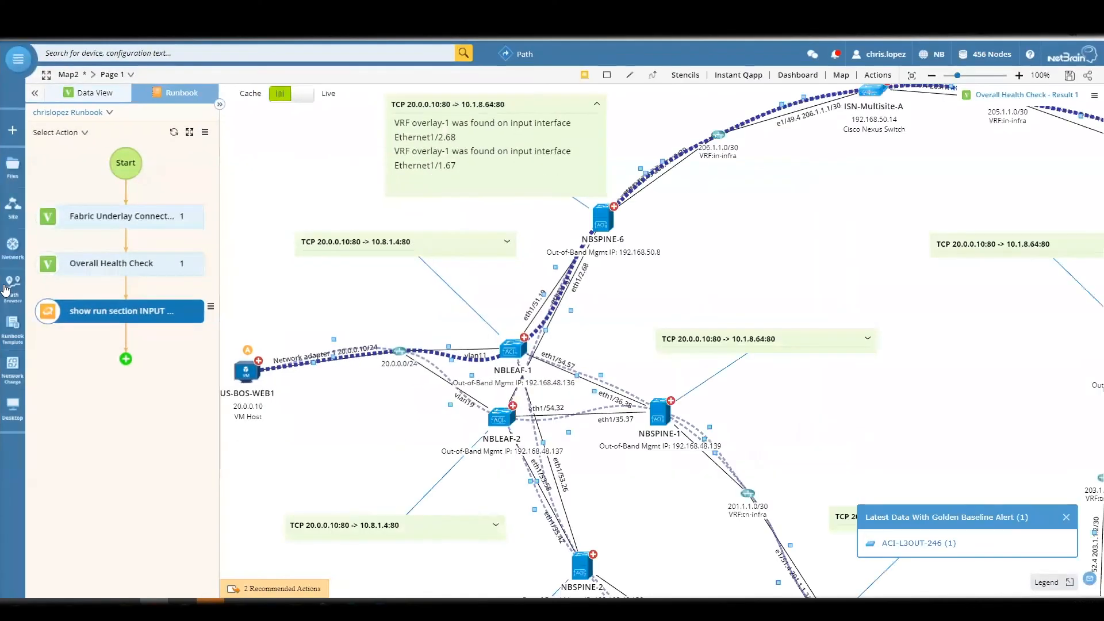
- Switch the network browser's category to Physical Network
click(11, 249)
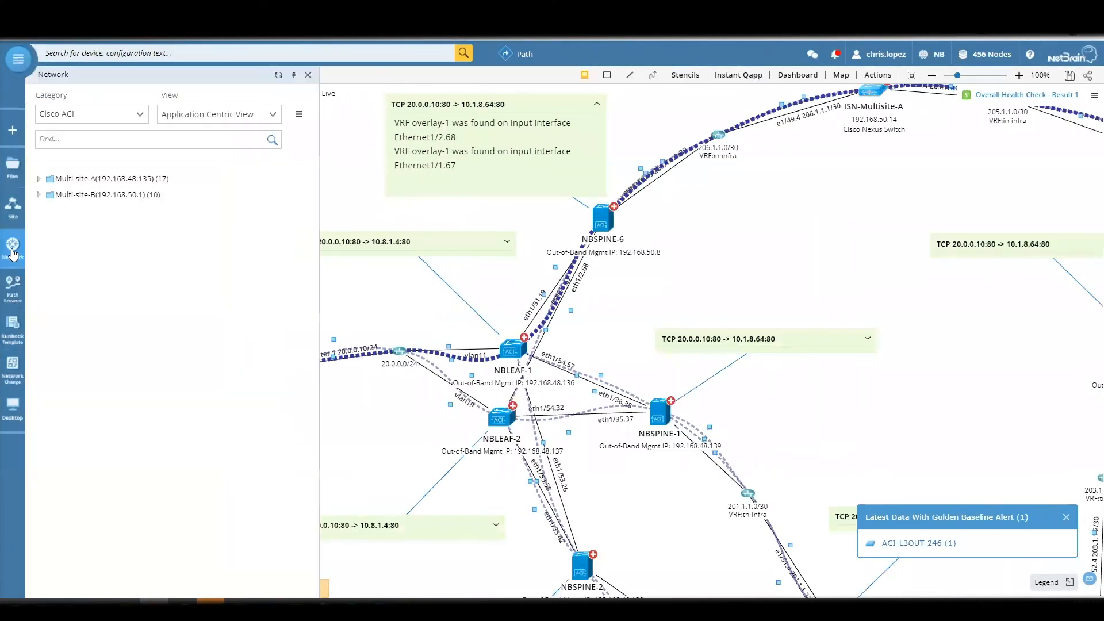
click(138, 115)
click(80, 191)
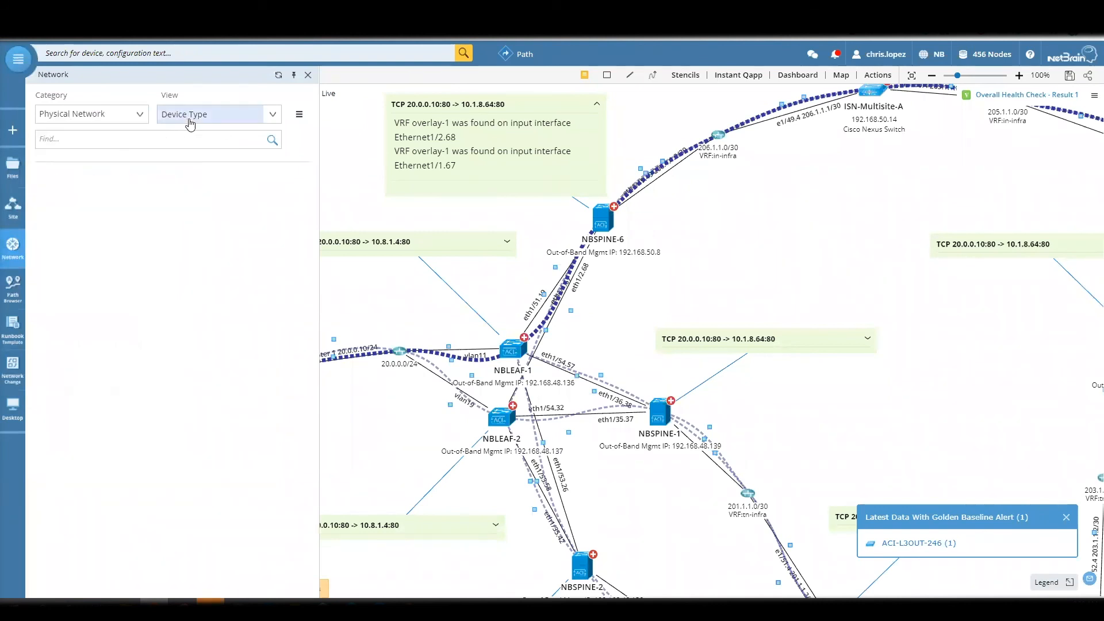
- Expand the United States site and open the Los Angeles site map
click(11, 207)
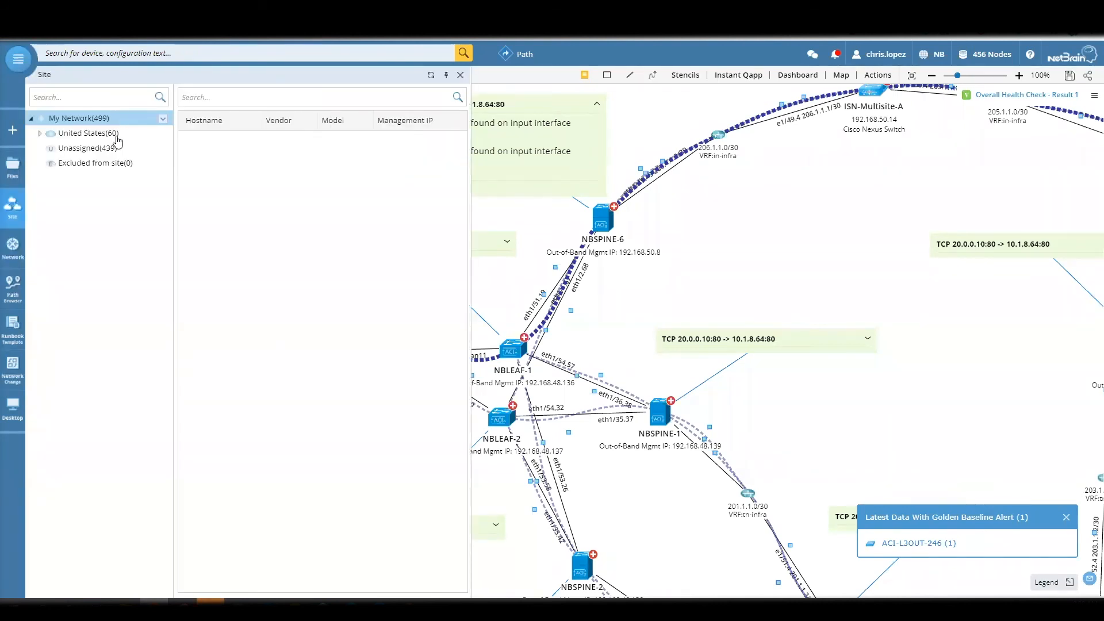
click(115, 132)
click(40, 133)
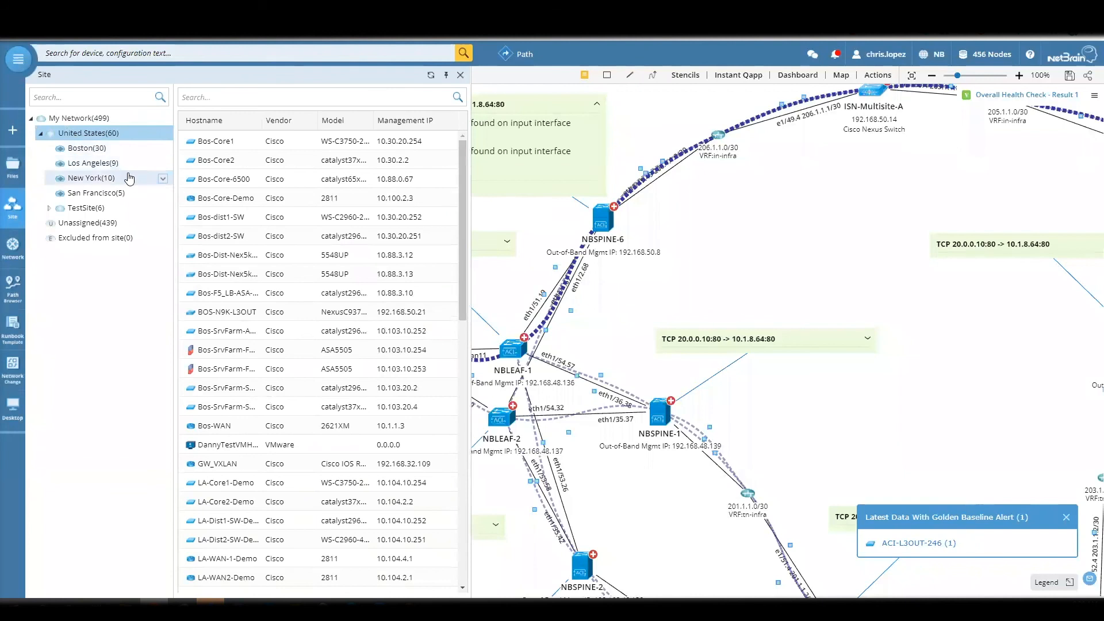
click(163, 163)
click(181, 184)
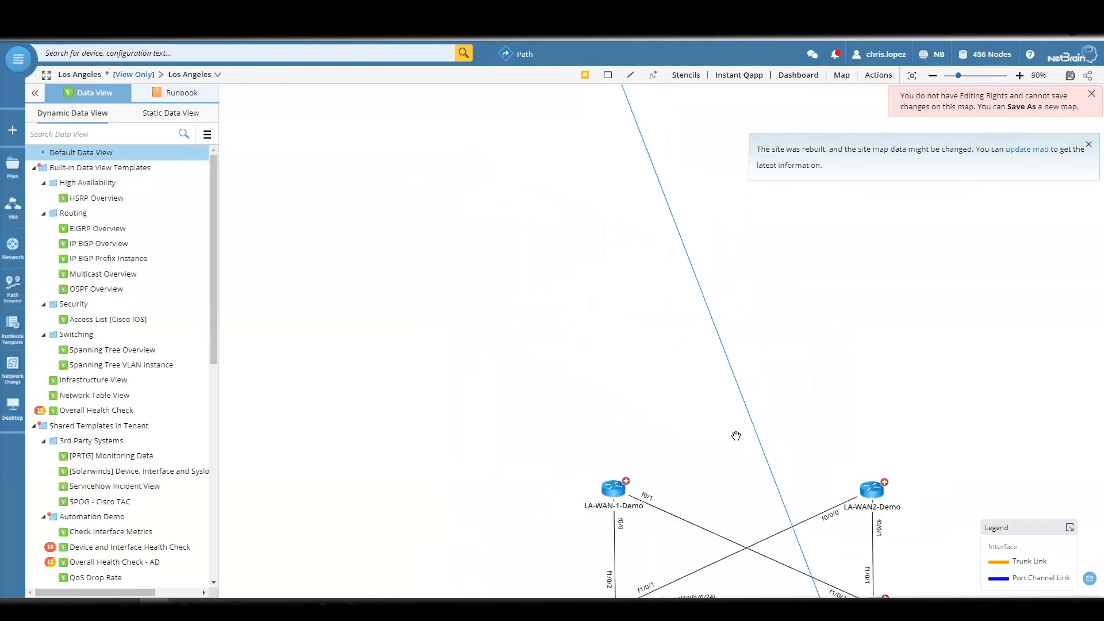
- Examine the Los Angeles topology and overlay the EIGRP Overview data view on its map
scroll(754, 256, down, 2)
drag(985, 309, 958, 266)
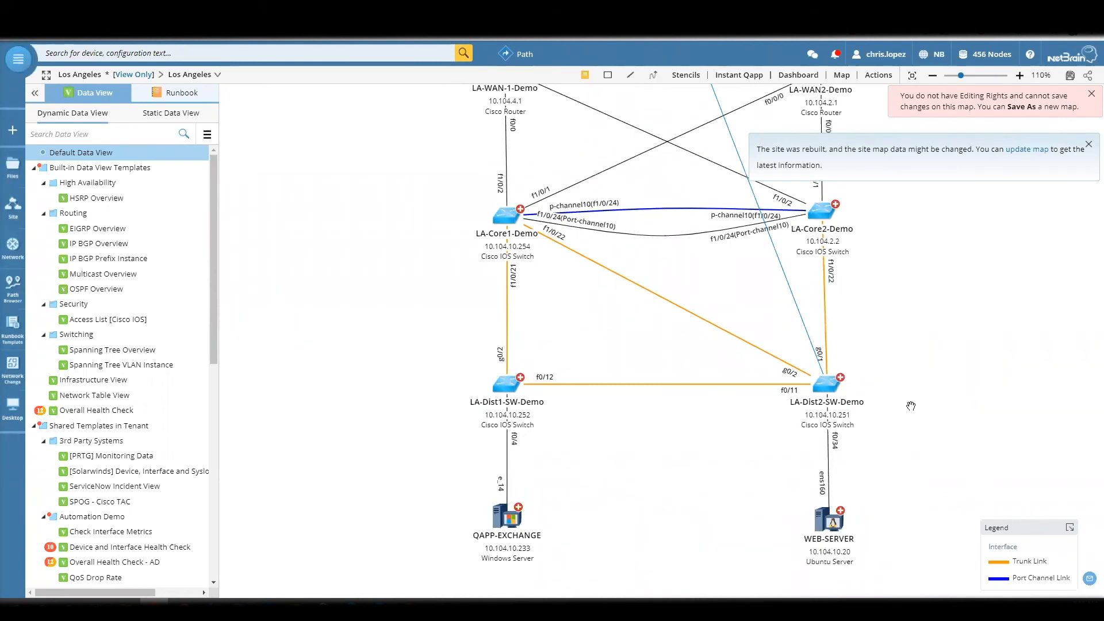
scroll(911, 403, down, 2)
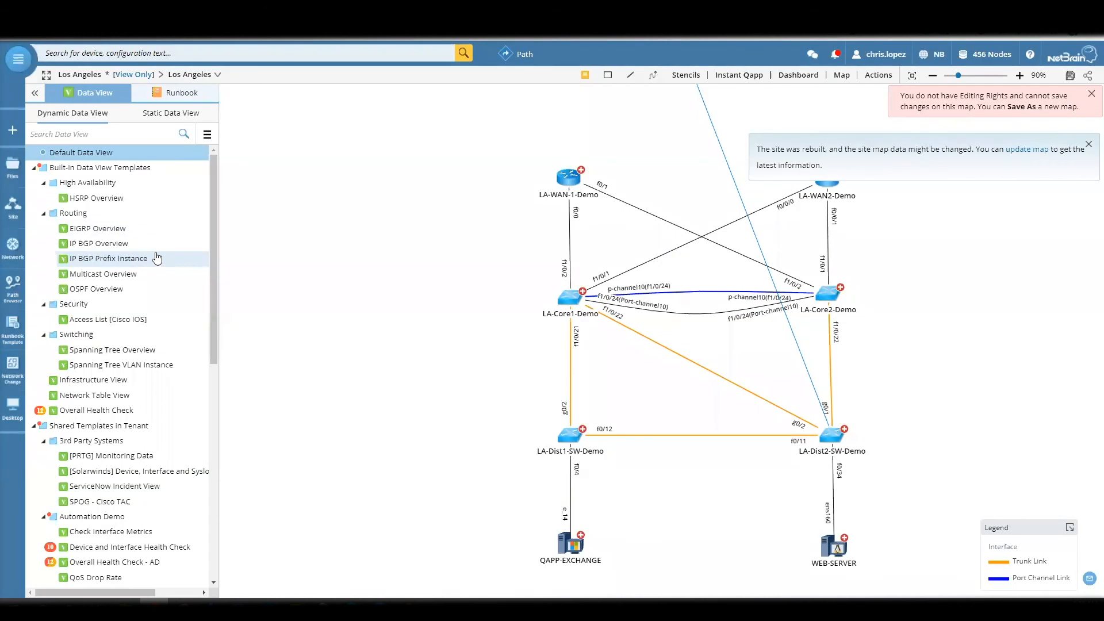
click(123, 230)
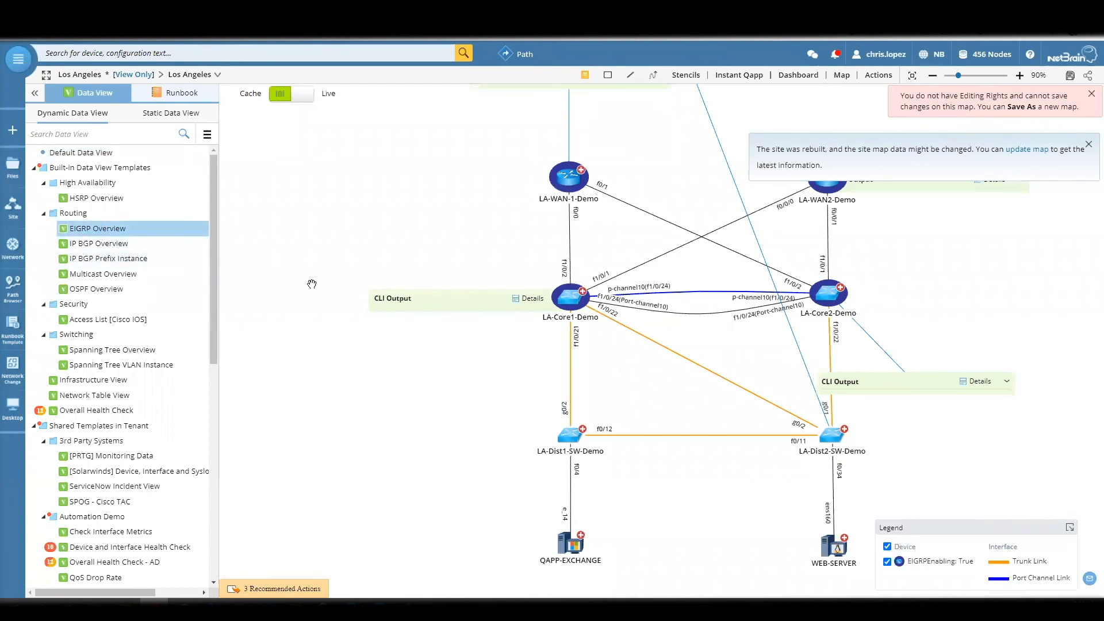
- Overlay the IP BGP Overview data view and inspect the BGP summary note of LA-WAN-1-Demo, collapsing it again
click(104, 249)
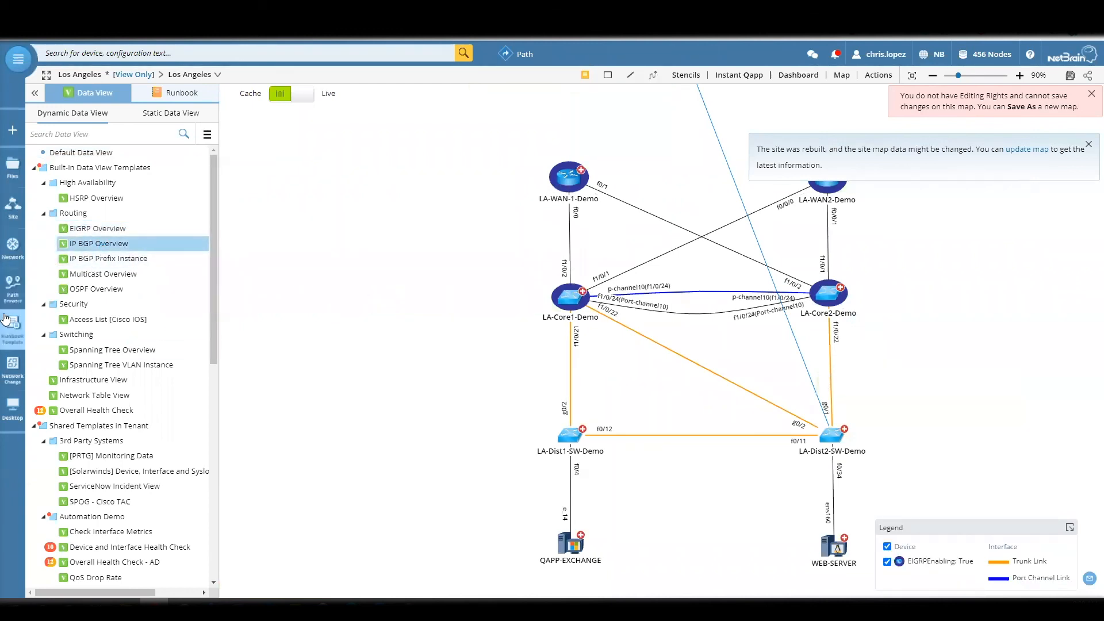
click(621, 252)
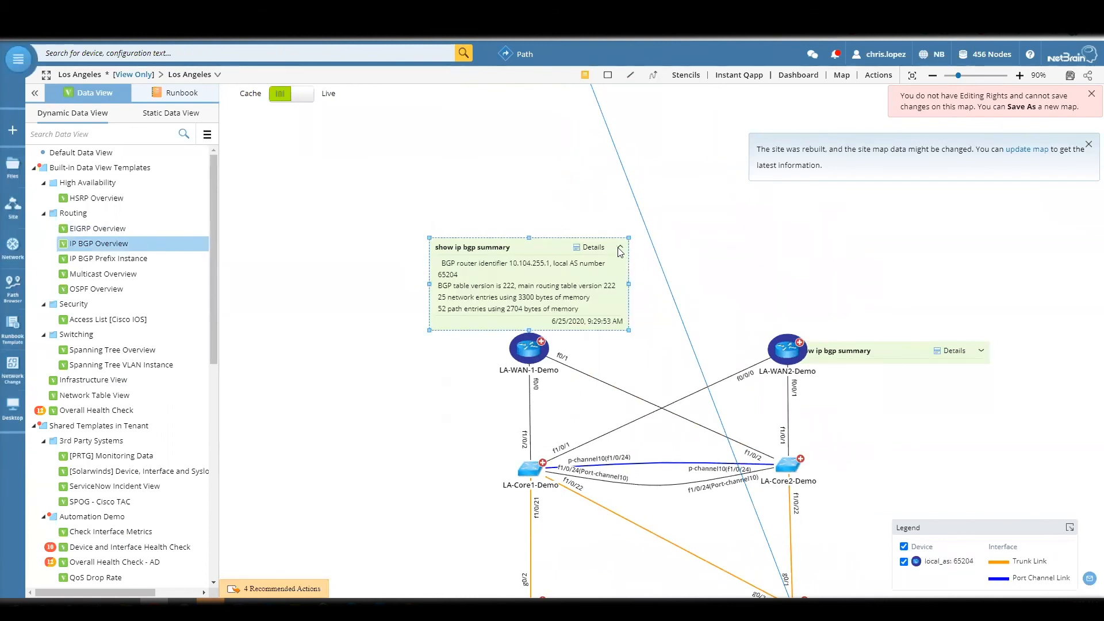
click(620, 251)
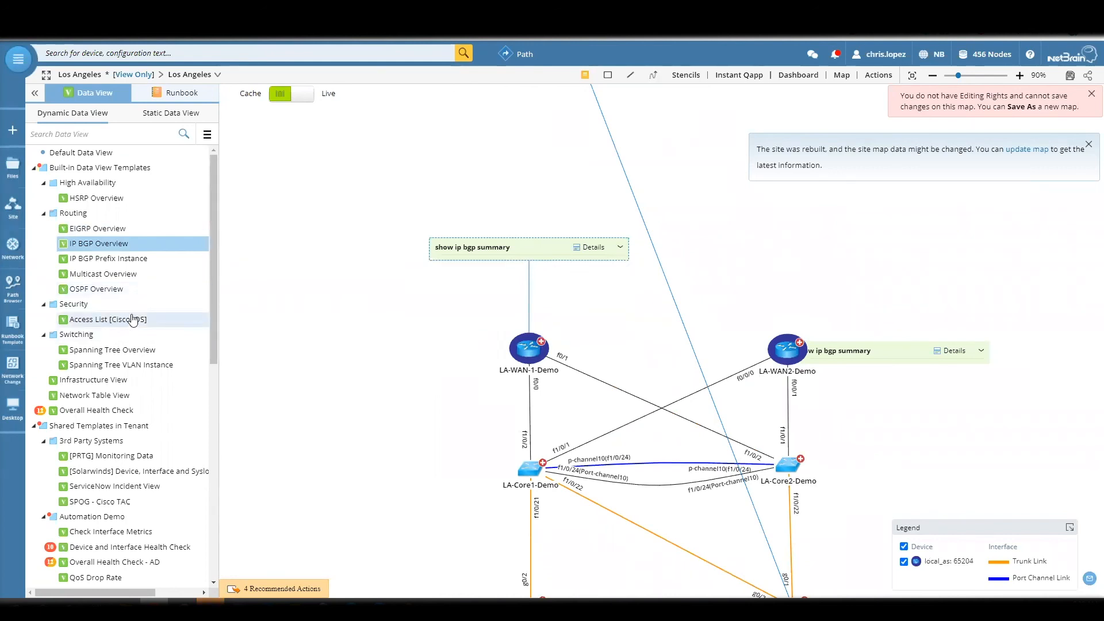
- Overlay the Access List [Cisco IOS] data view on the Los Angeles map and examine the devices with access lists
click(133, 320)
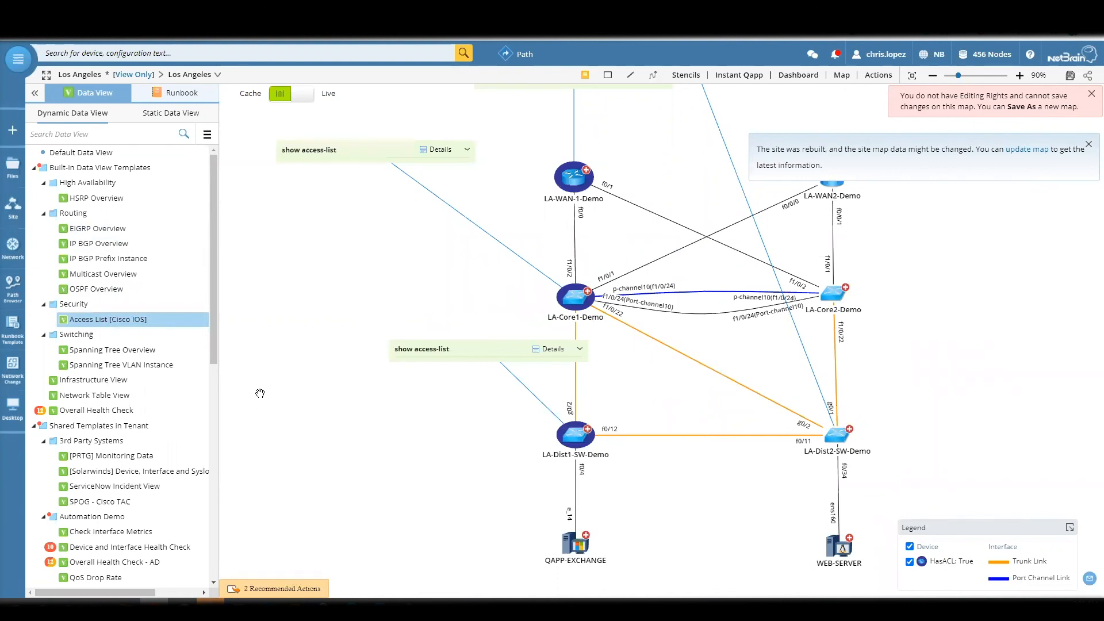
scroll(321, 313, up, 3)
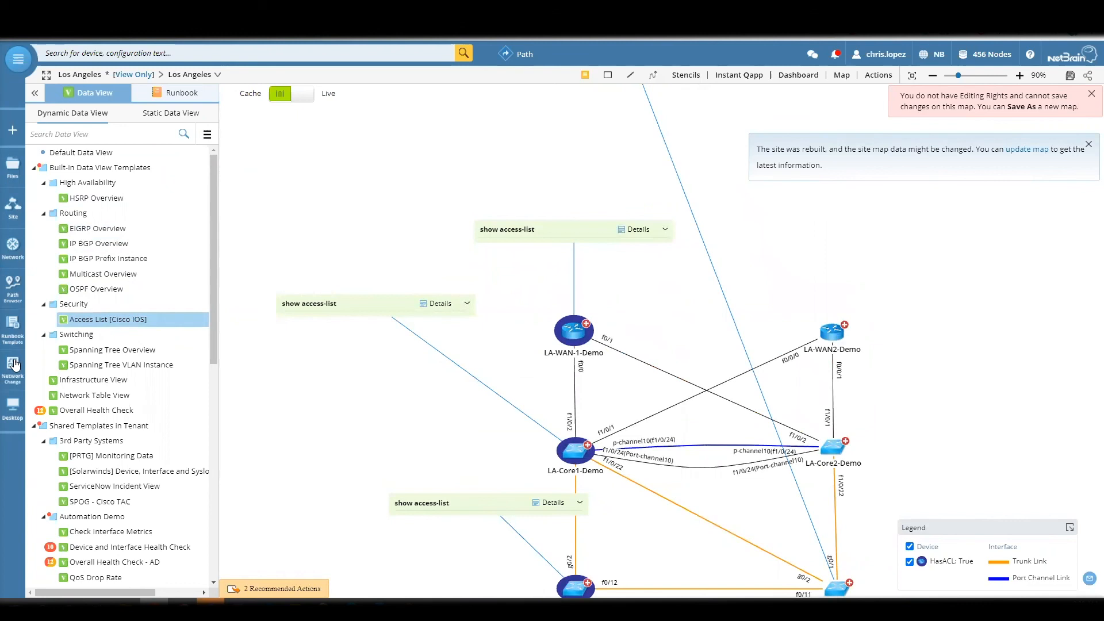
drag(443, 407, 459, 293)
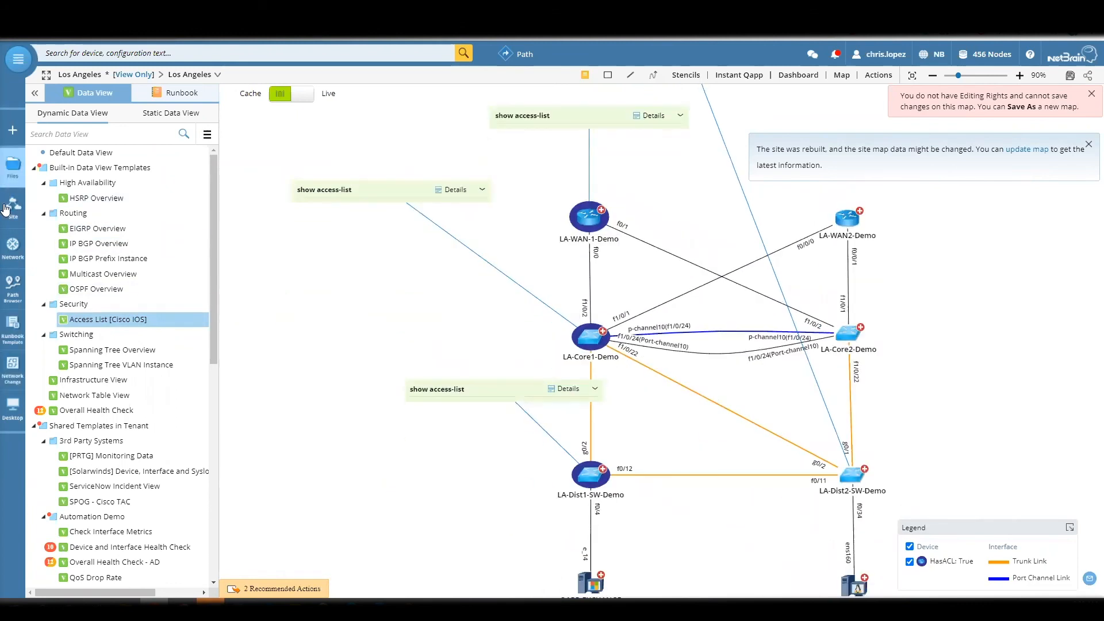
- Browse the network by the Cisco ACI category in the Application Centric View
click(13, 246)
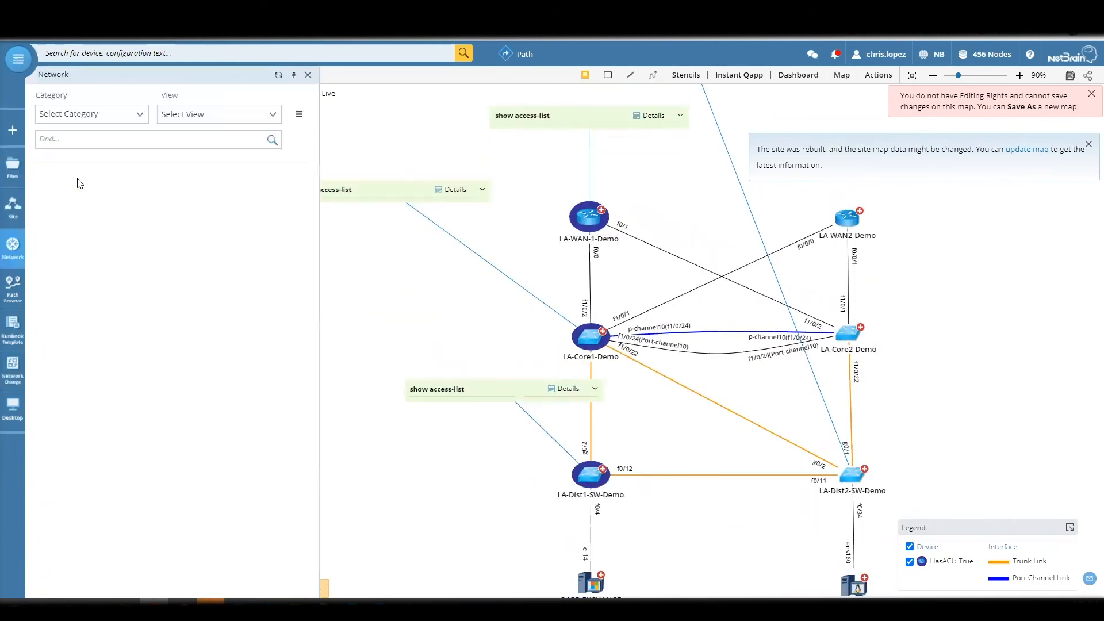
click(235, 115)
click(109, 113)
click(68, 147)
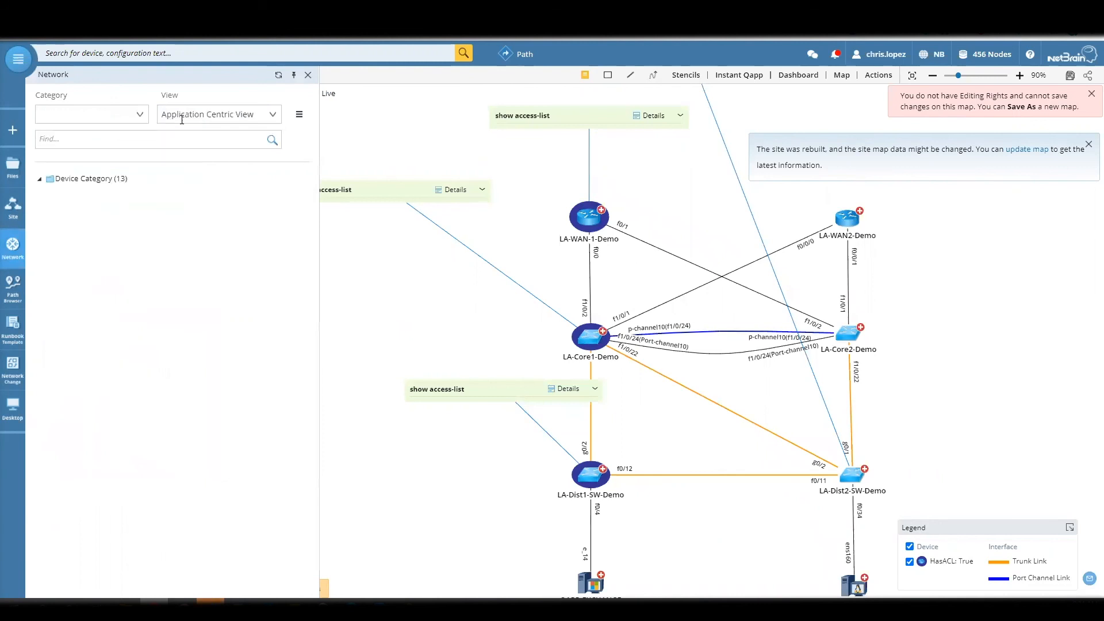
click(186, 121)
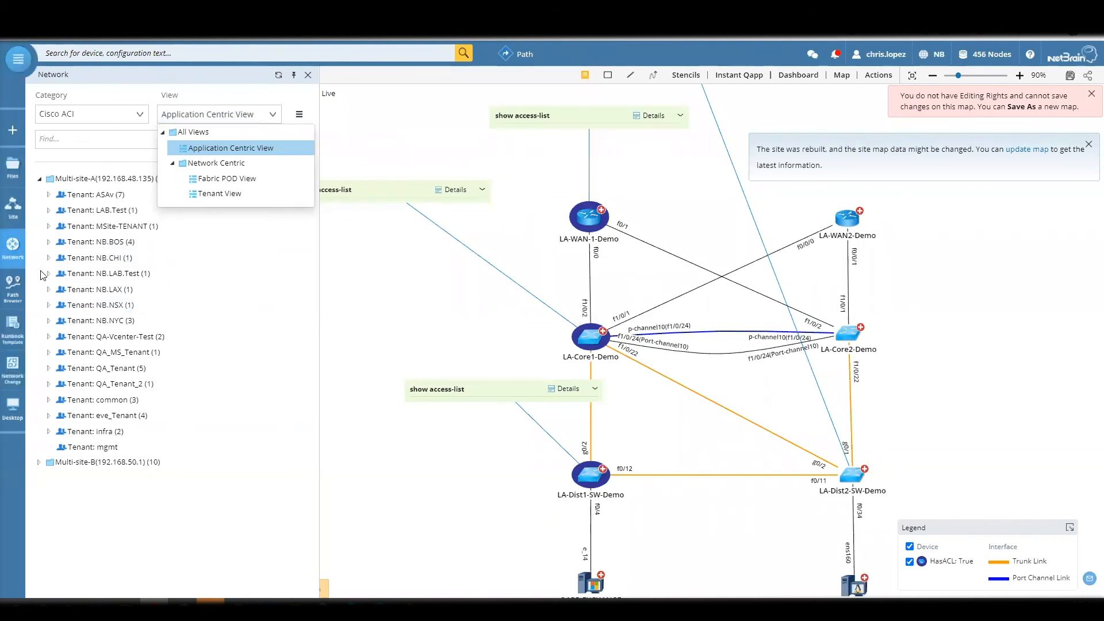
- Open the Logical Structure context map of APP.QA-AP under tenant NB.BOS and examine how its EPGs, contracts and external networks connect
click(48, 242)
click(81, 278)
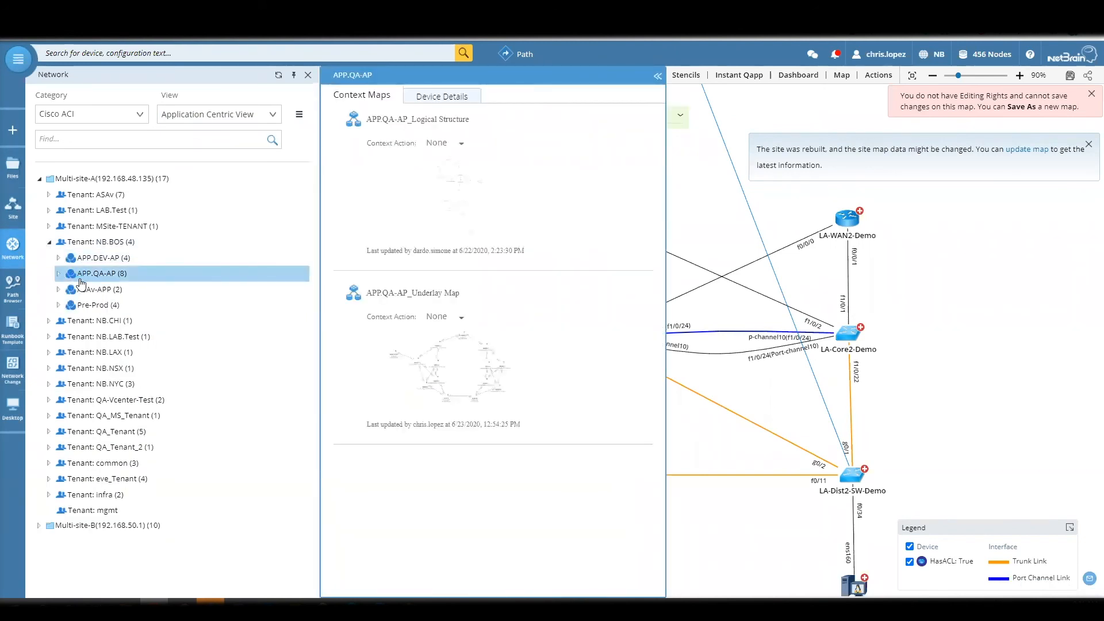
click(616, 147)
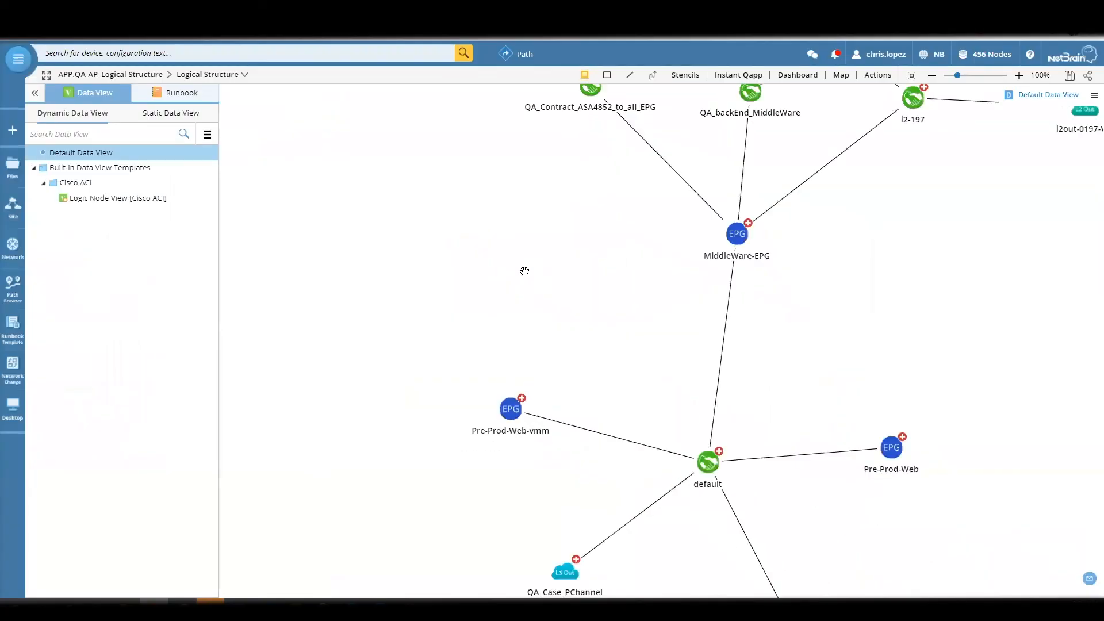
scroll(525, 271, down, 4)
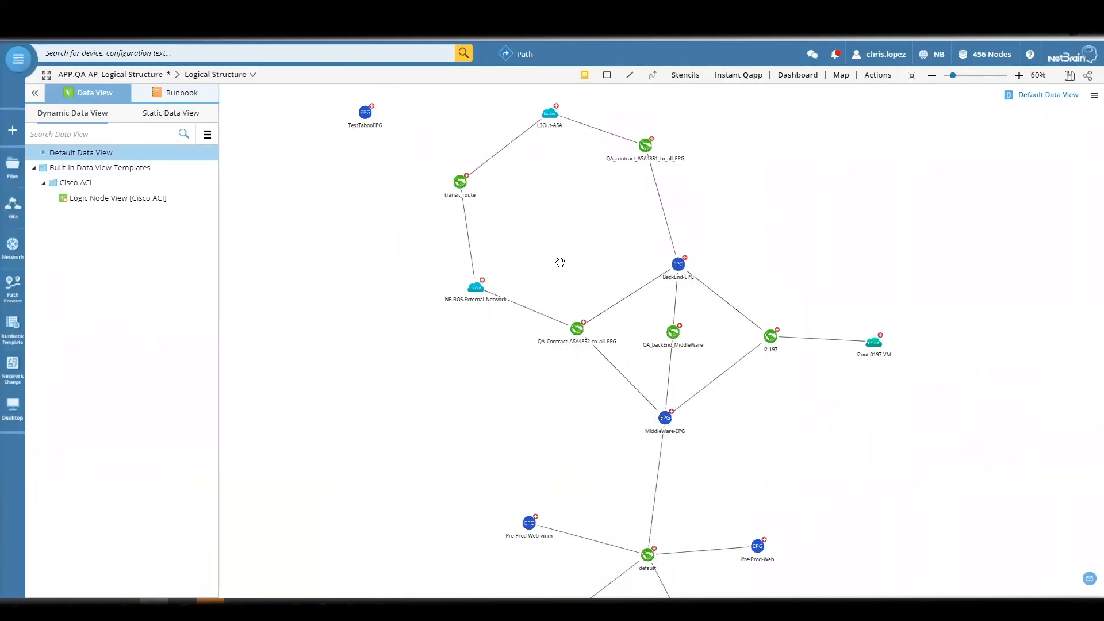
drag(562, 326, 573, 325)
drag(561, 427, 557, 419)
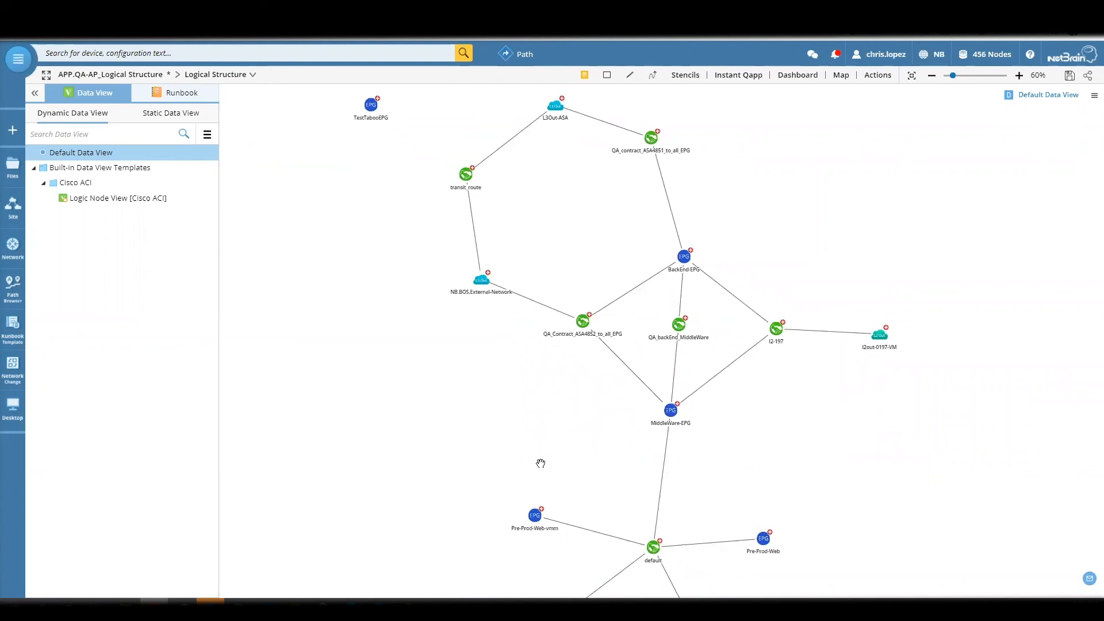
drag(596, 464, 572, 444)
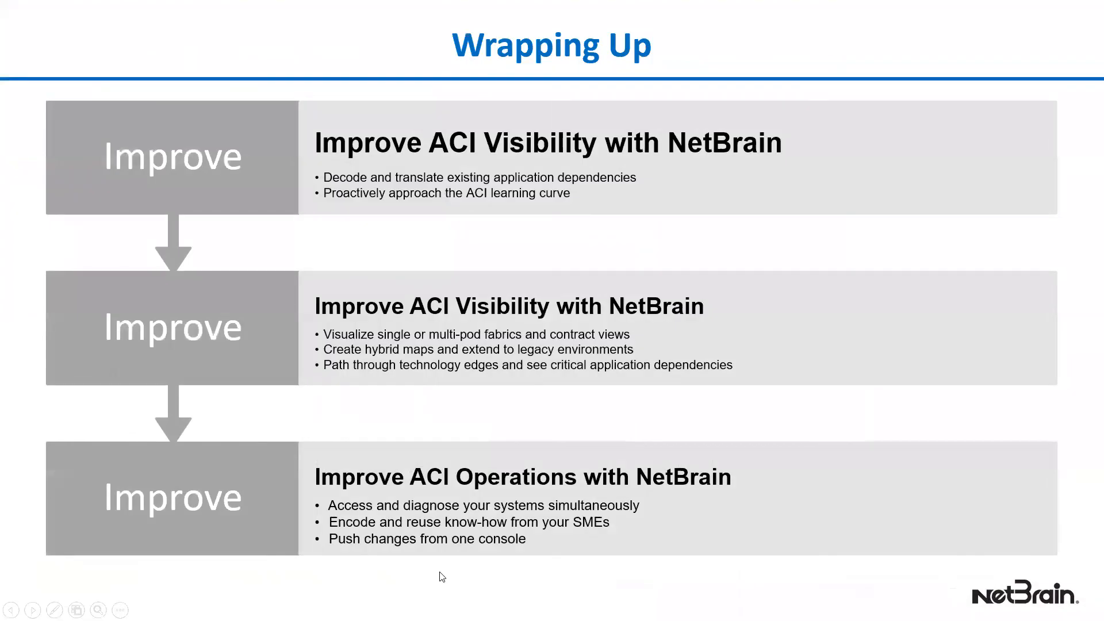